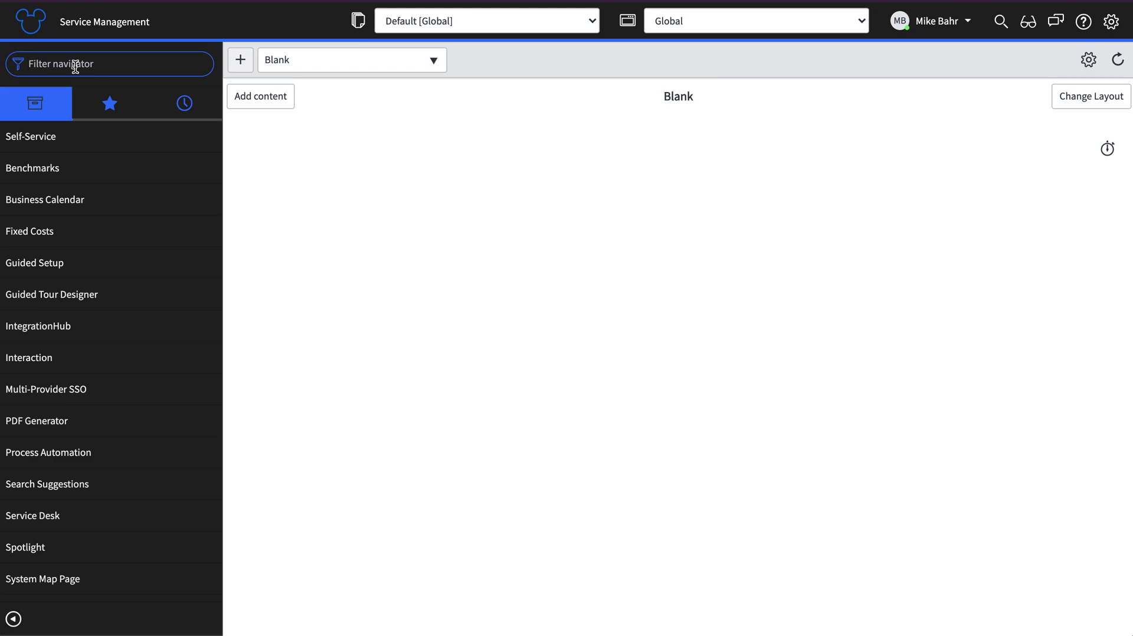
Open System Definition > Plugins and filter the list by 'single sign' to check the SSO installer
type("plugins")
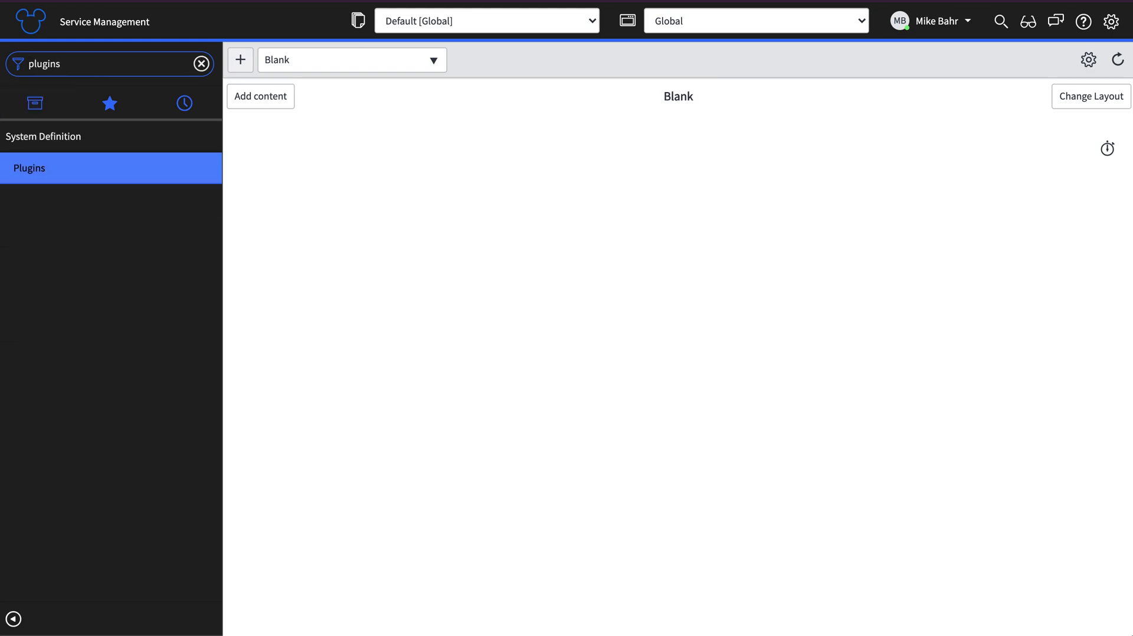
left_click(39, 170)
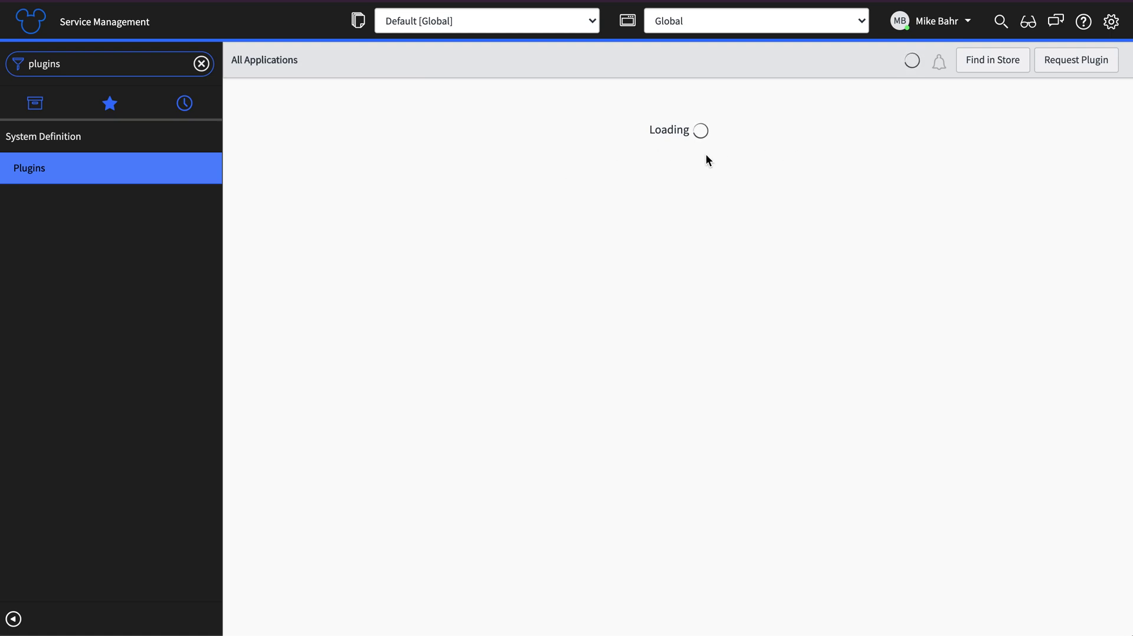
left_click(544, 98)
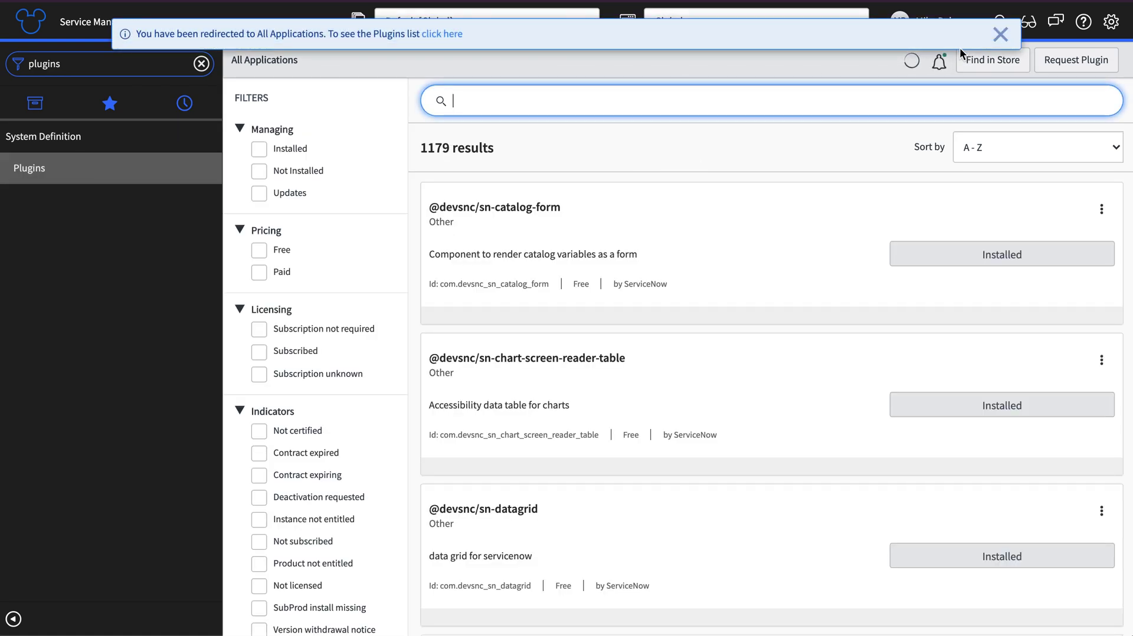
left_click(1000, 36)
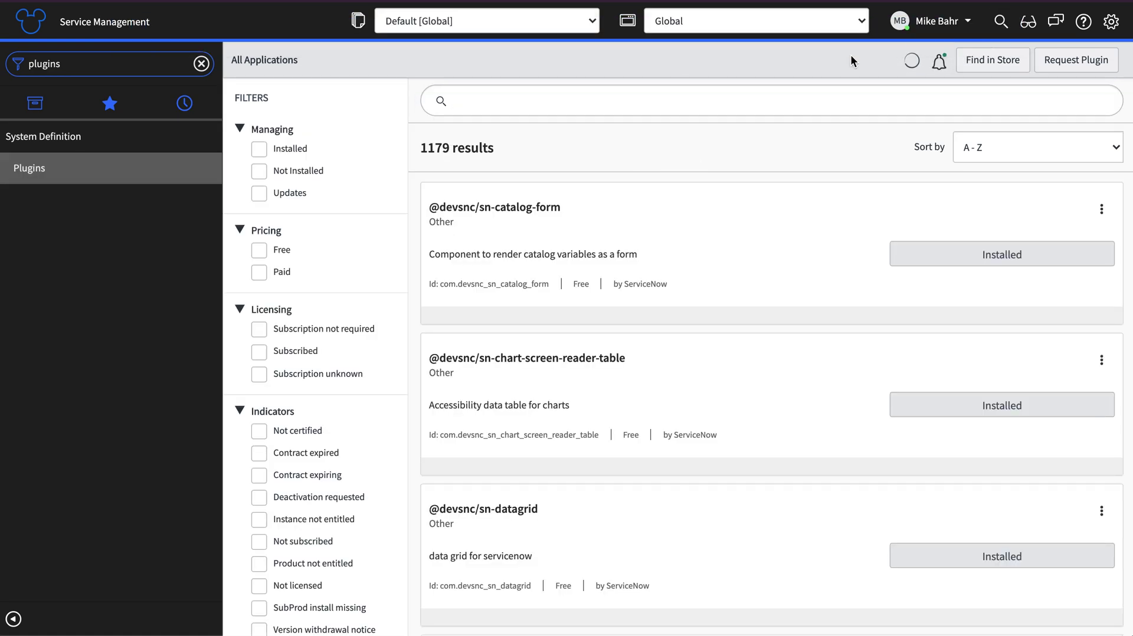
left_click(552, 94)
type("single sign")
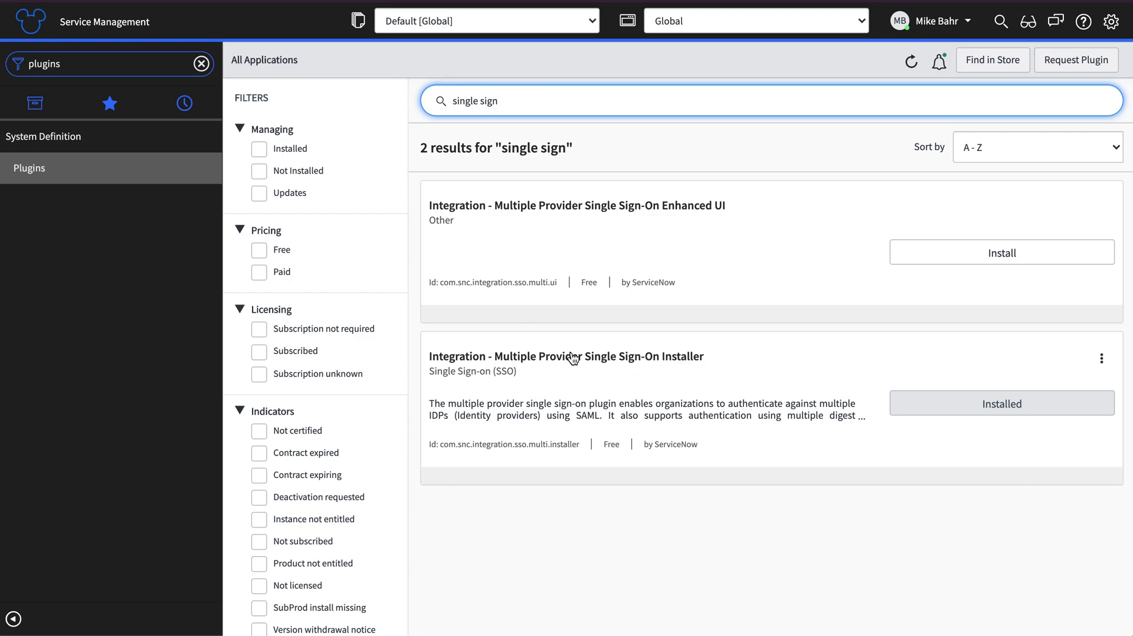
left_click(76, 63)
Change the navigator filter to 'sso' and open Multi-Provider SSO > Administration > Properties
double_click(76, 63)
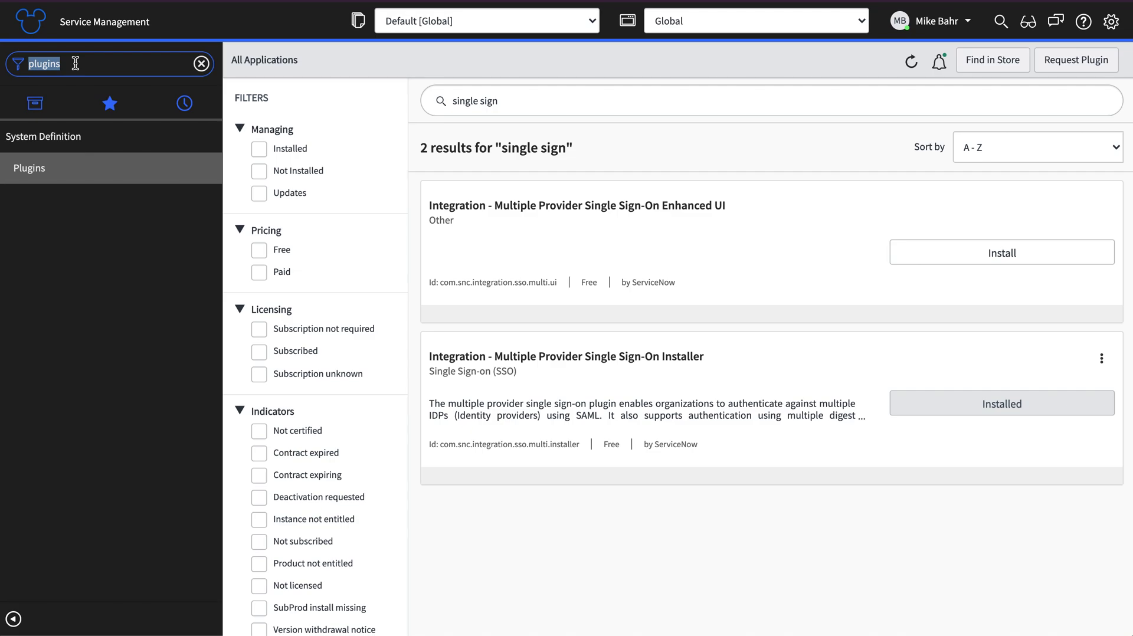
type("sso")
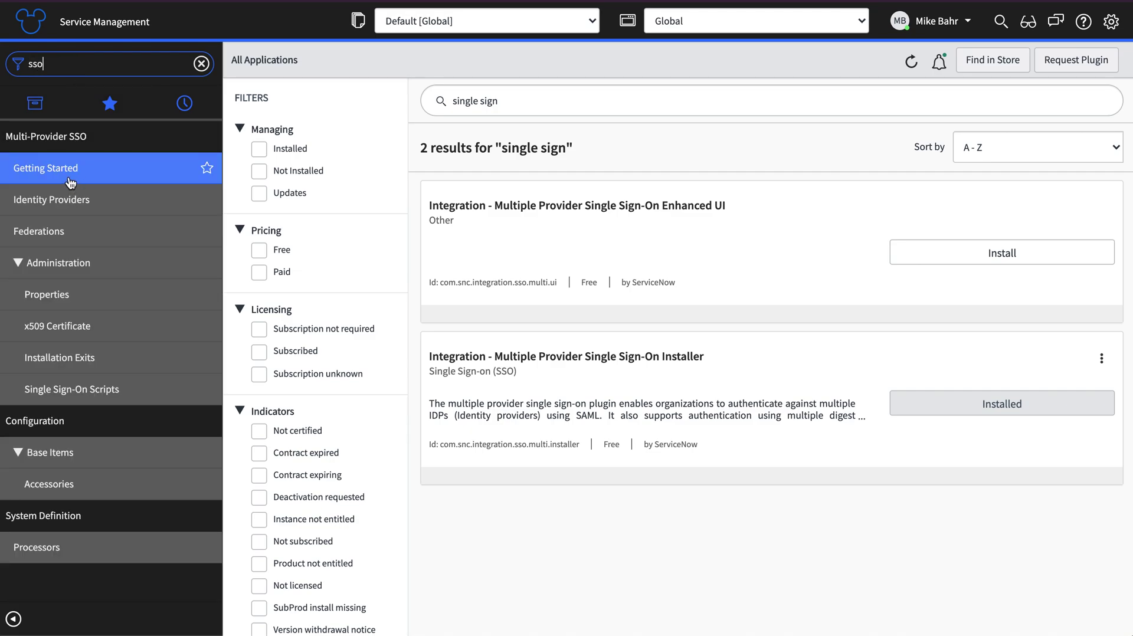
left_click(54, 295)
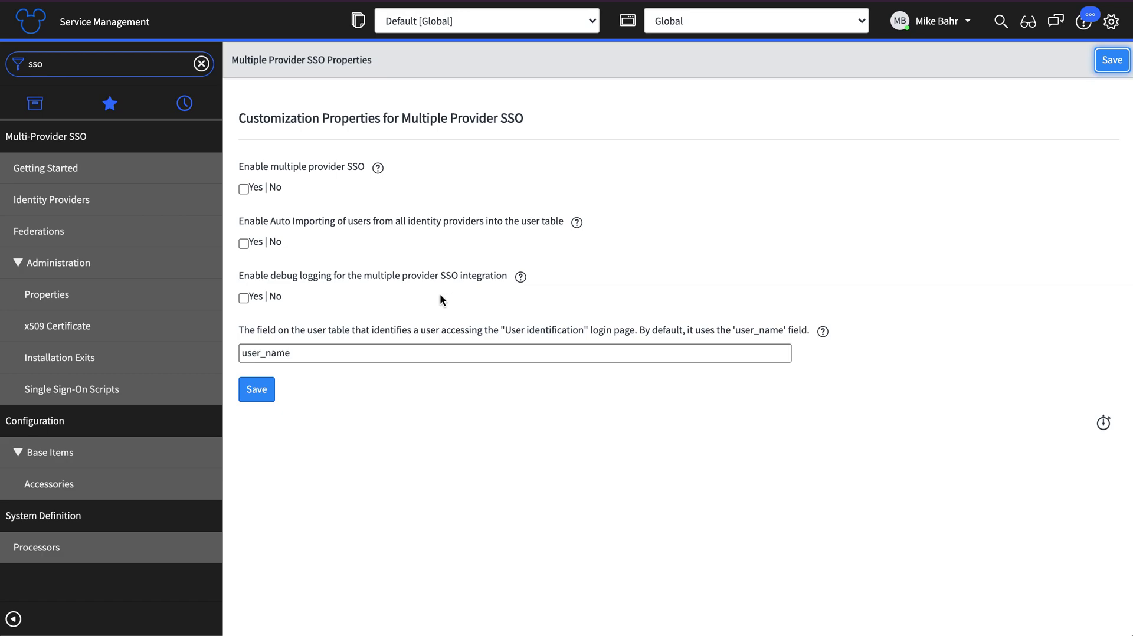
Open the Multi-Provider SSO Identity Providers list and clear the navigator filter
left_click(167, 207)
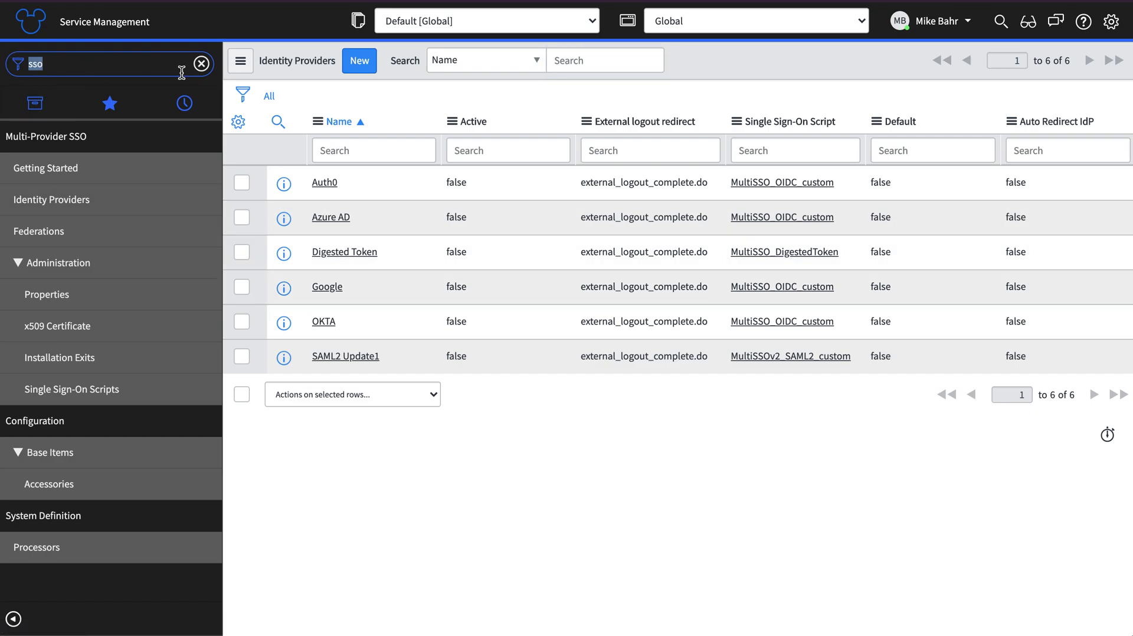
left_click(201, 64)
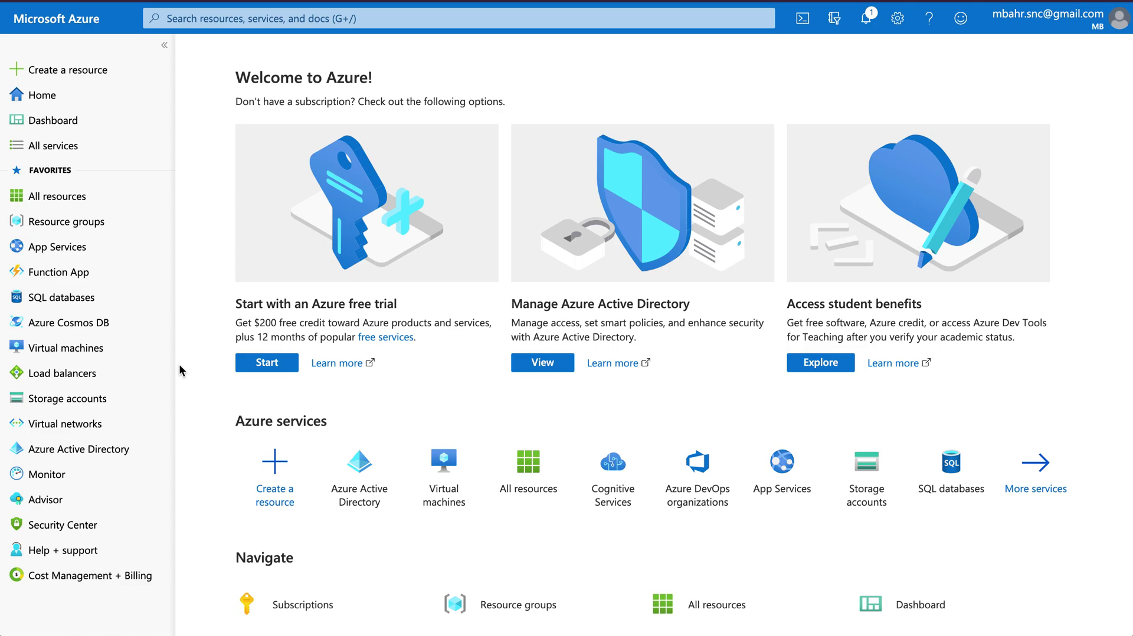
Sign out of Azure, then sign back in with the existing account and choose to stay signed in
left_click(1011, 31)
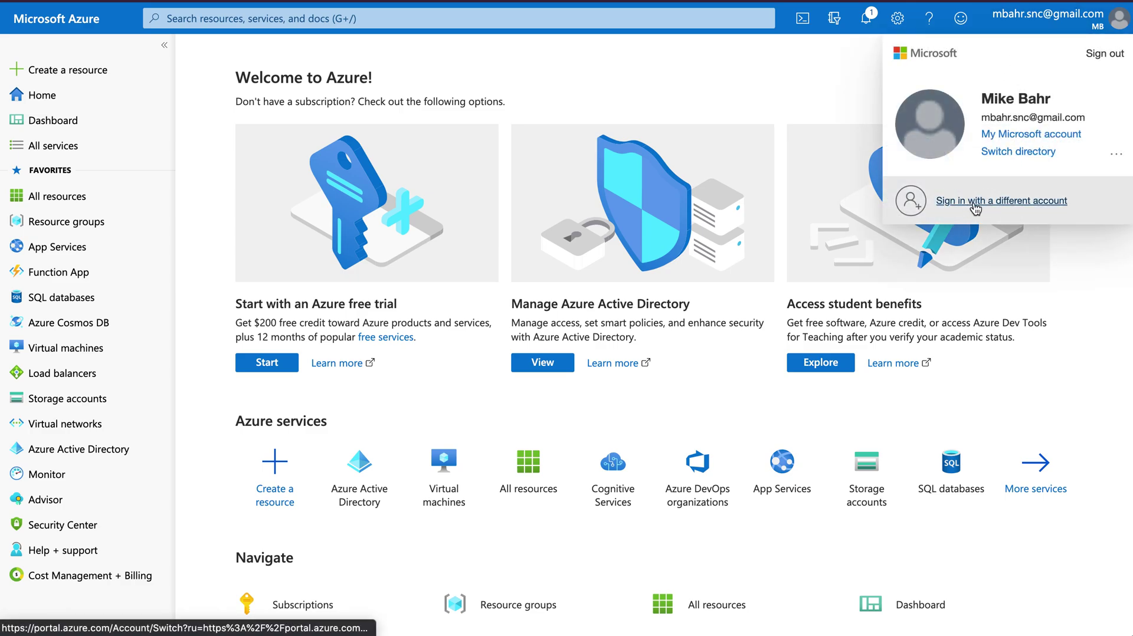
left_click(1101, 54)
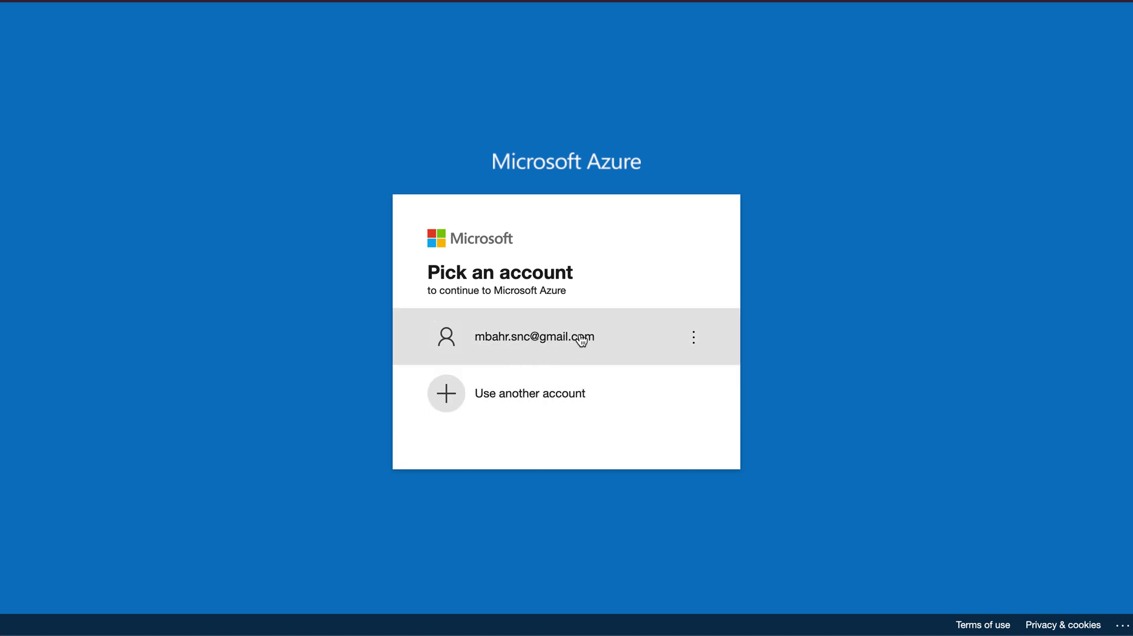
left_click(535, 342)
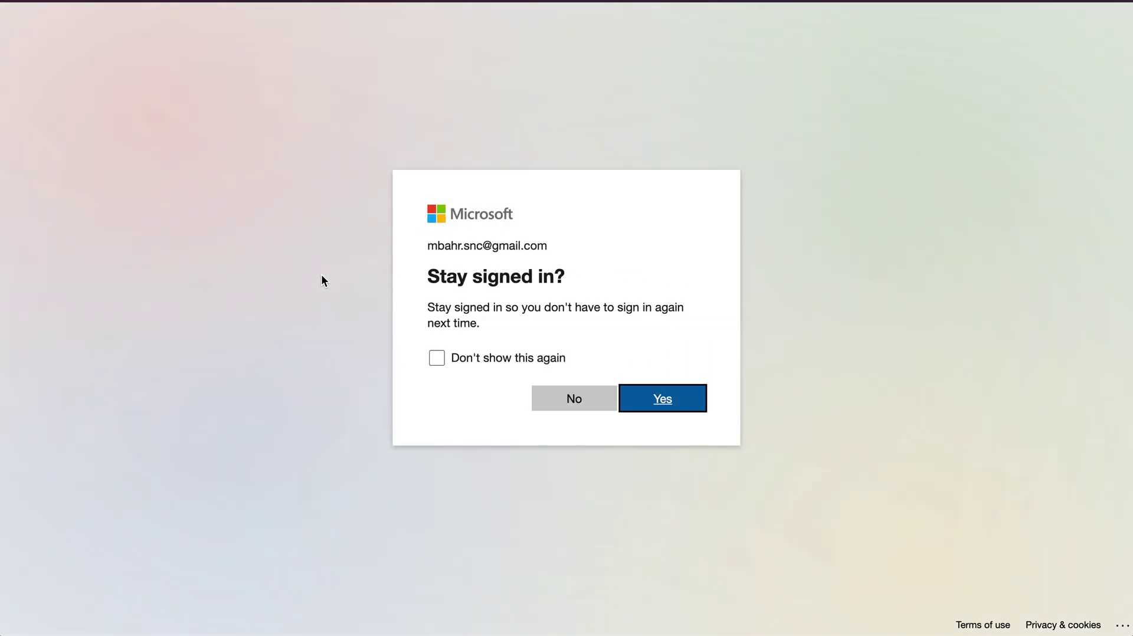
left_click(664, 397)
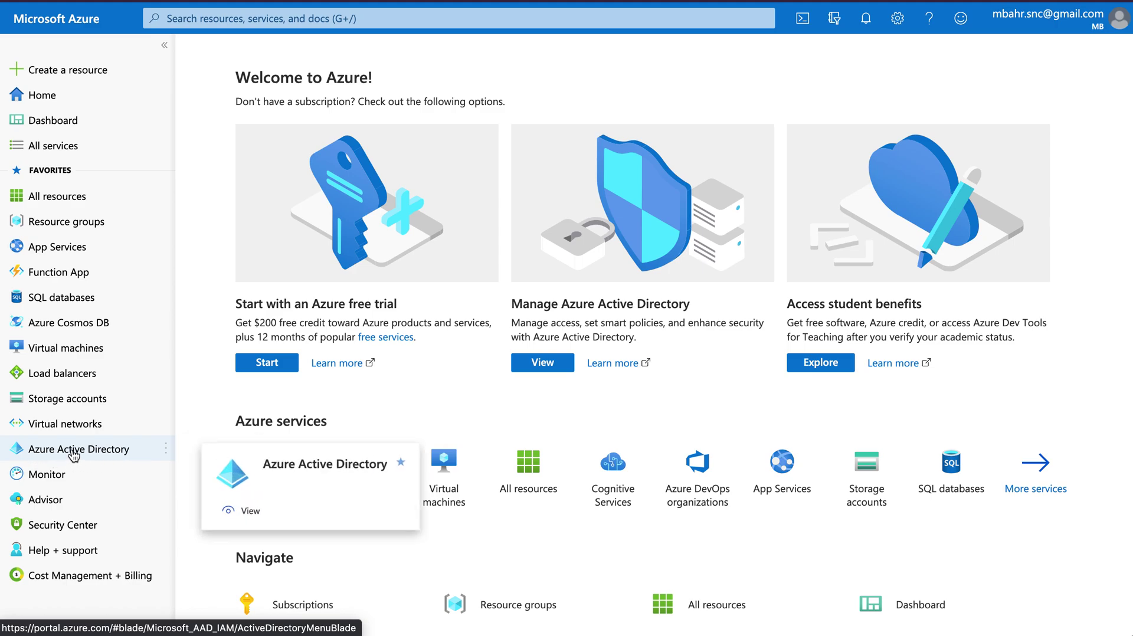
Open Azure Active Directory, check Users, then go to Enterprise applications
left_click(73, 454)
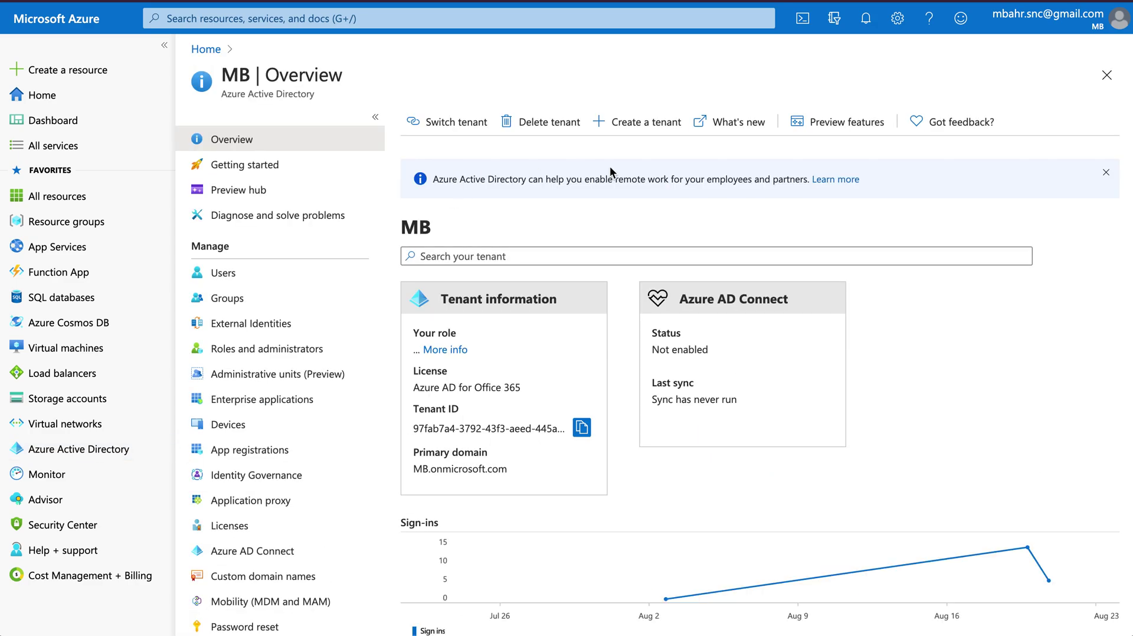
left_click(236, 274)
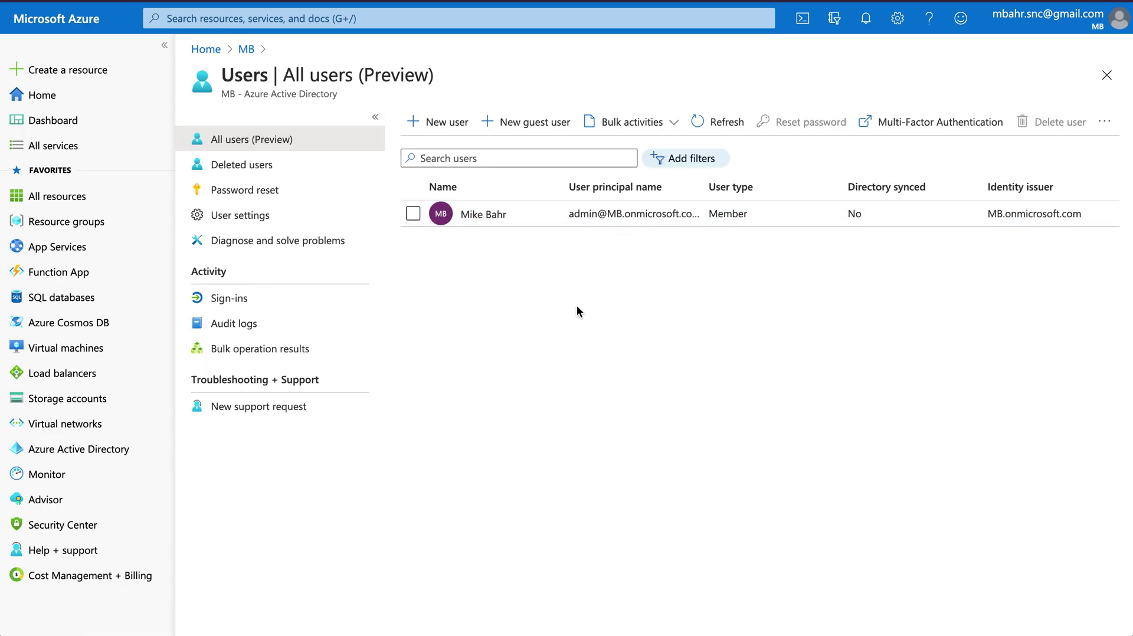
left_click(247, 49)
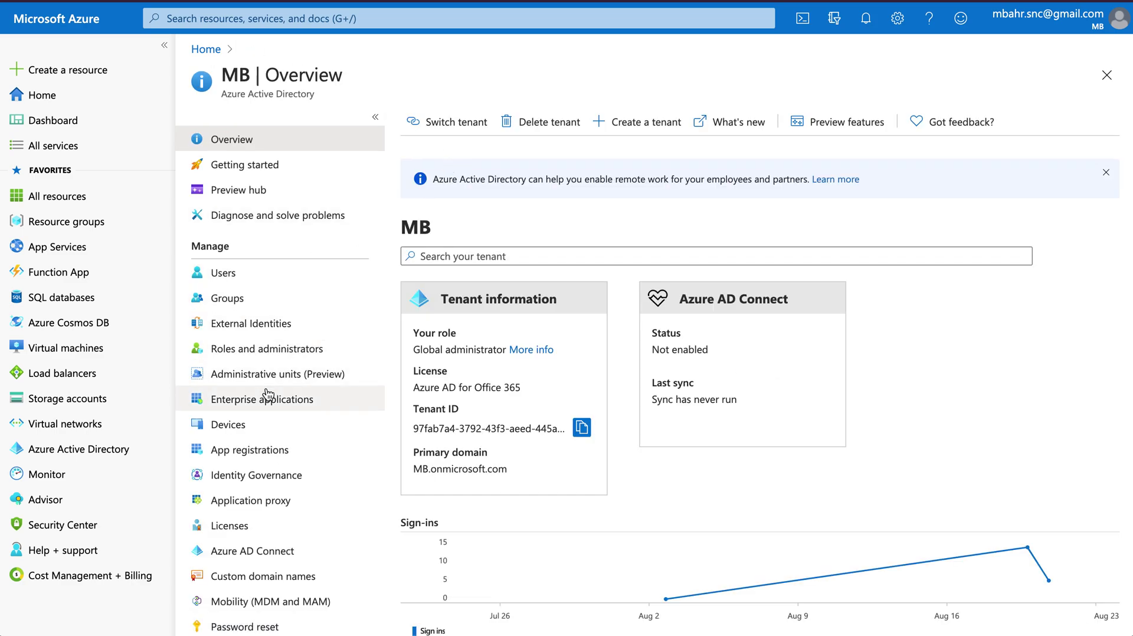
left_click(221, 402)
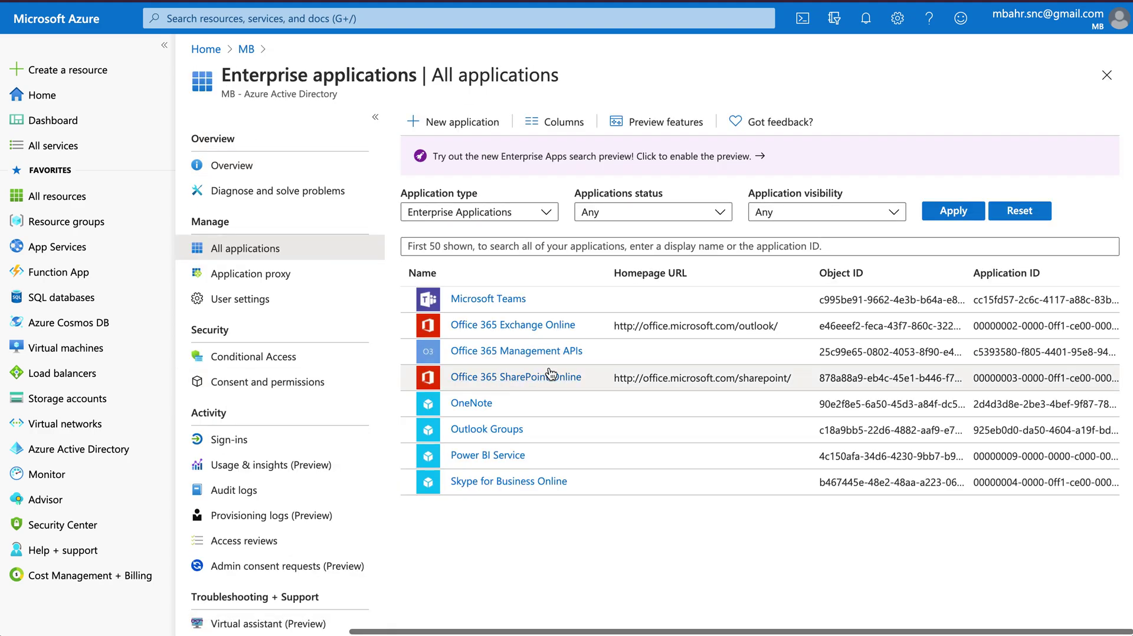
left_click(487, 246)
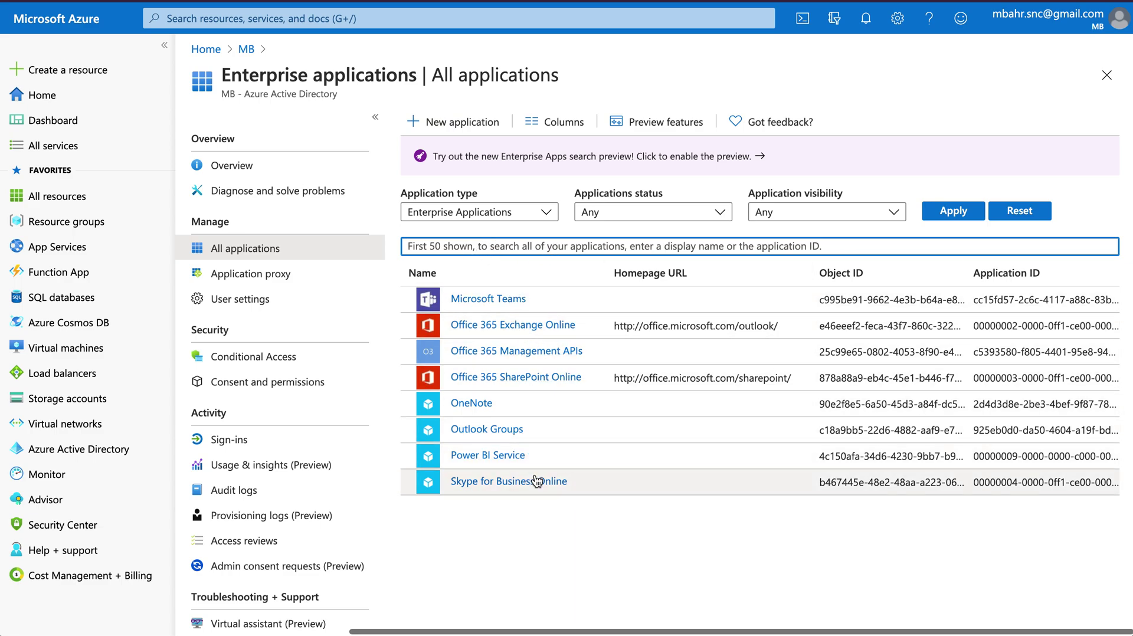
Search the new-application gallery and select the ServiceNow app
left_click(452, 123)
scroll(617, 347, "down", 3)
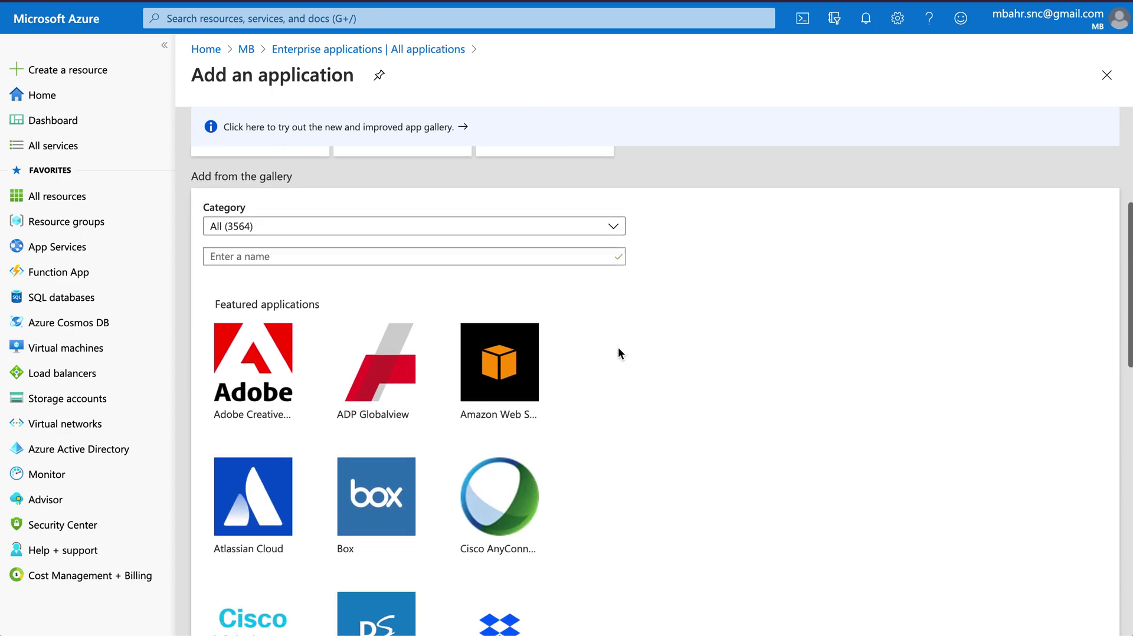
left_click(281, 226)
type("ServiceNow")
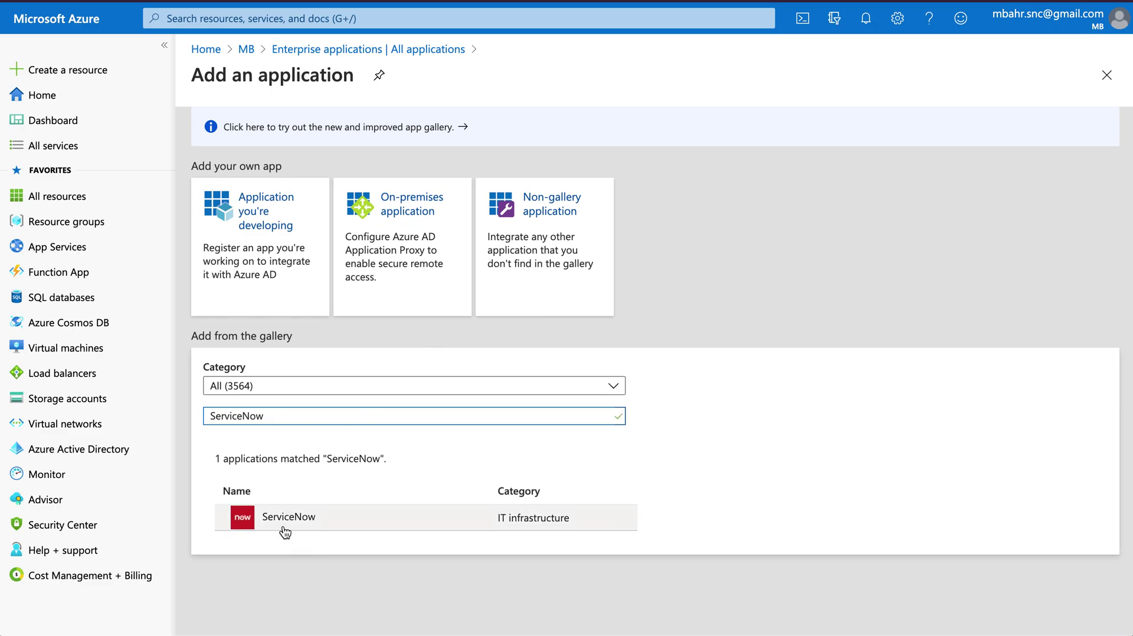
left_click(288, 519)
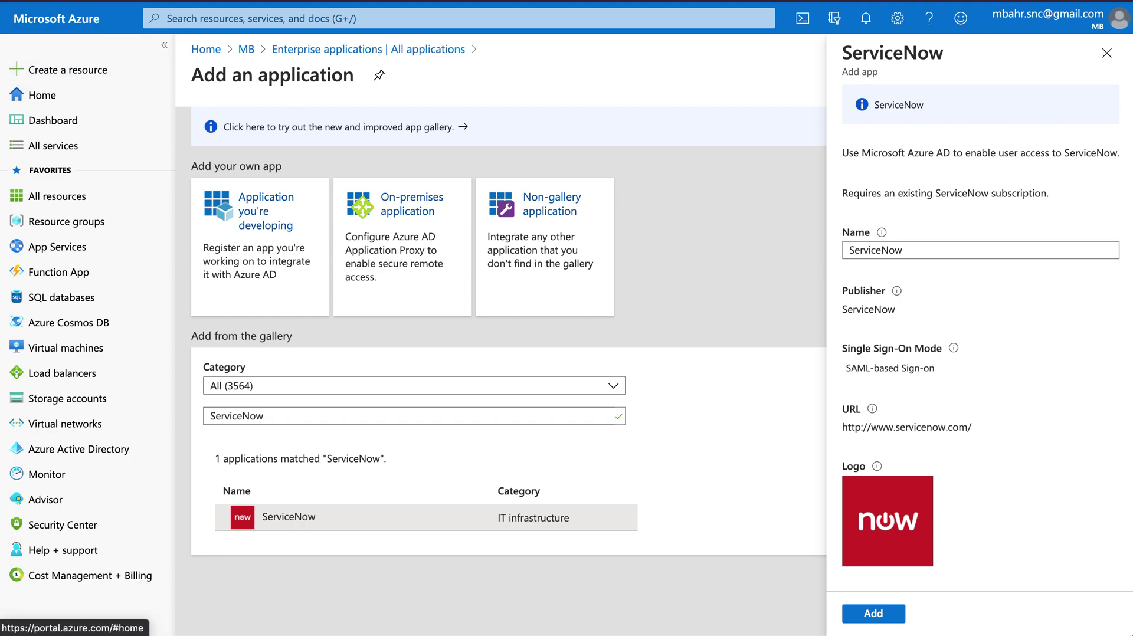
Name the application 'ServiceNow PDI' and add it
double_click(905, 248)
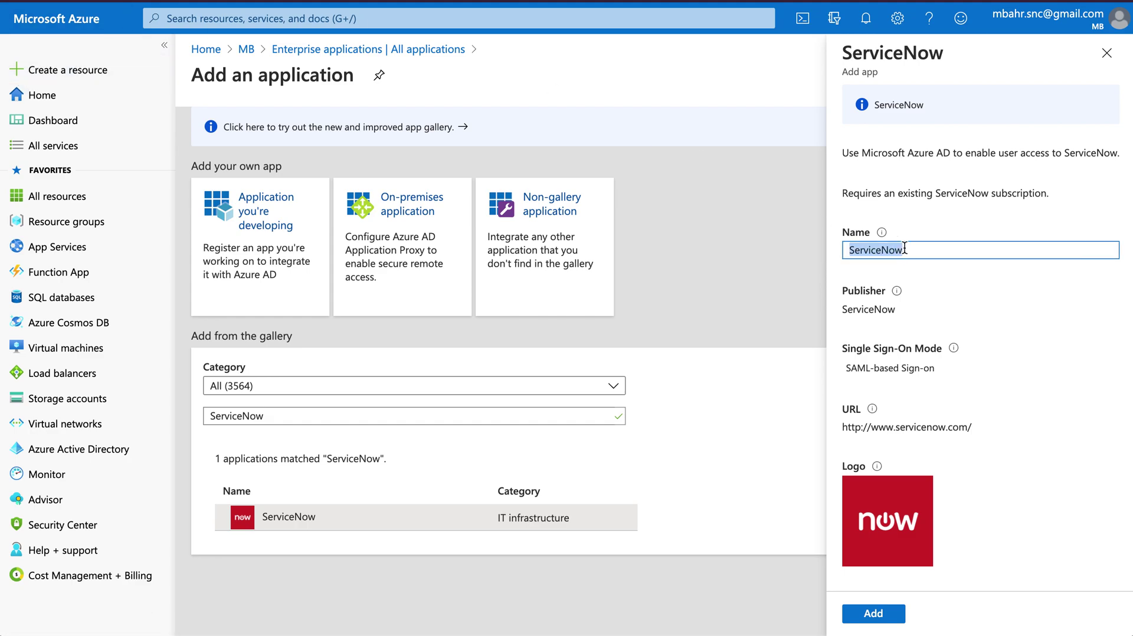
type("ServiceNo")
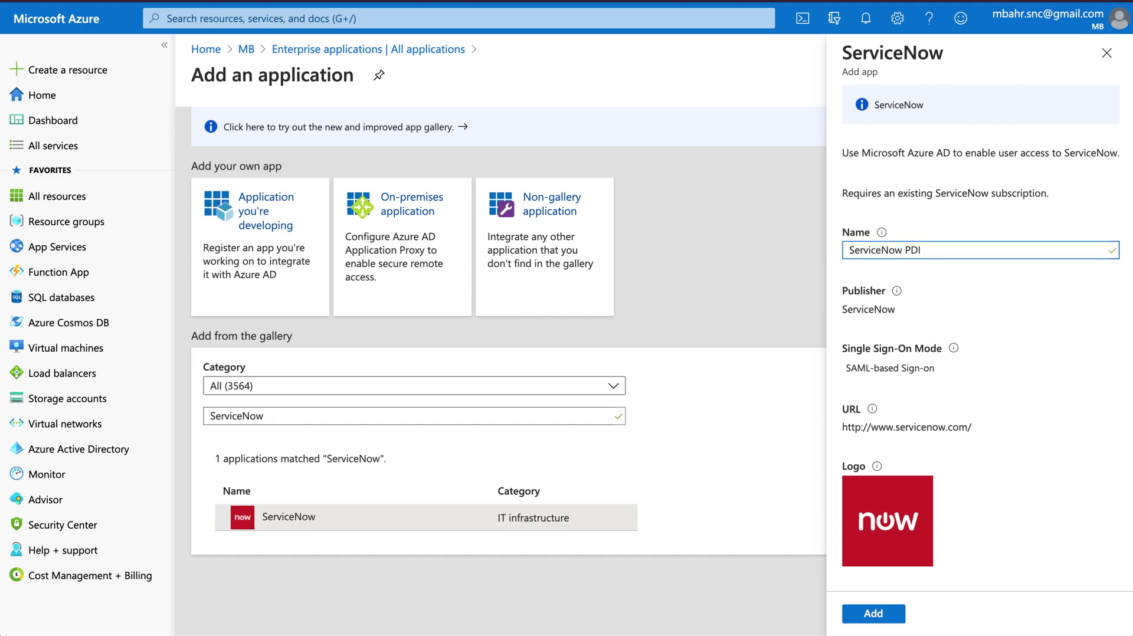
scroll(1033, 392, "down", 2)
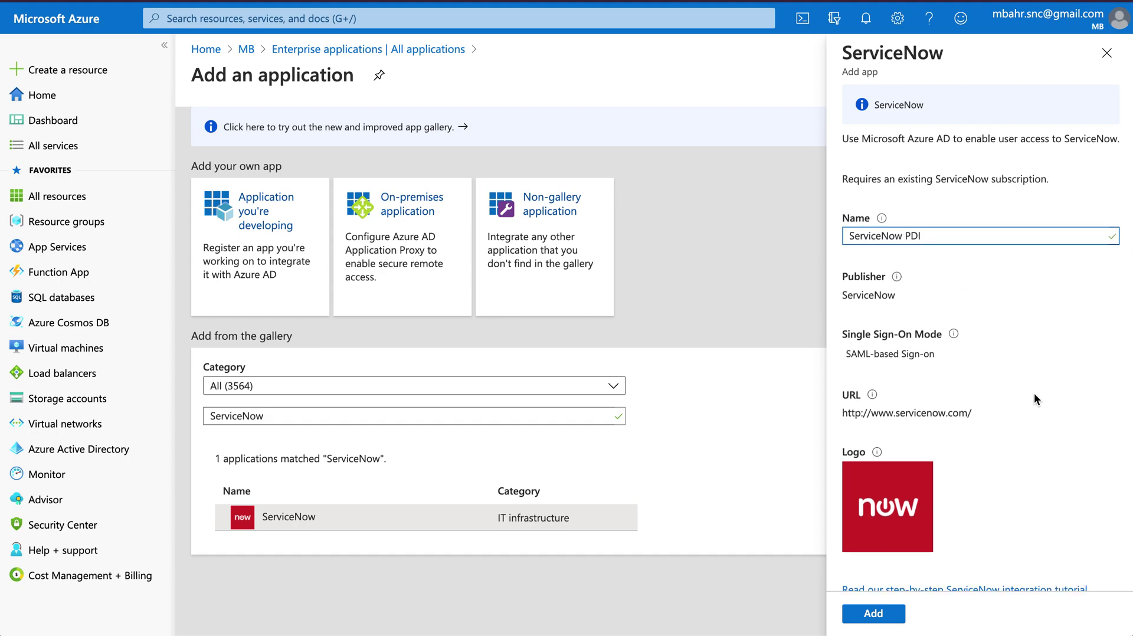
left_click(875, 615)
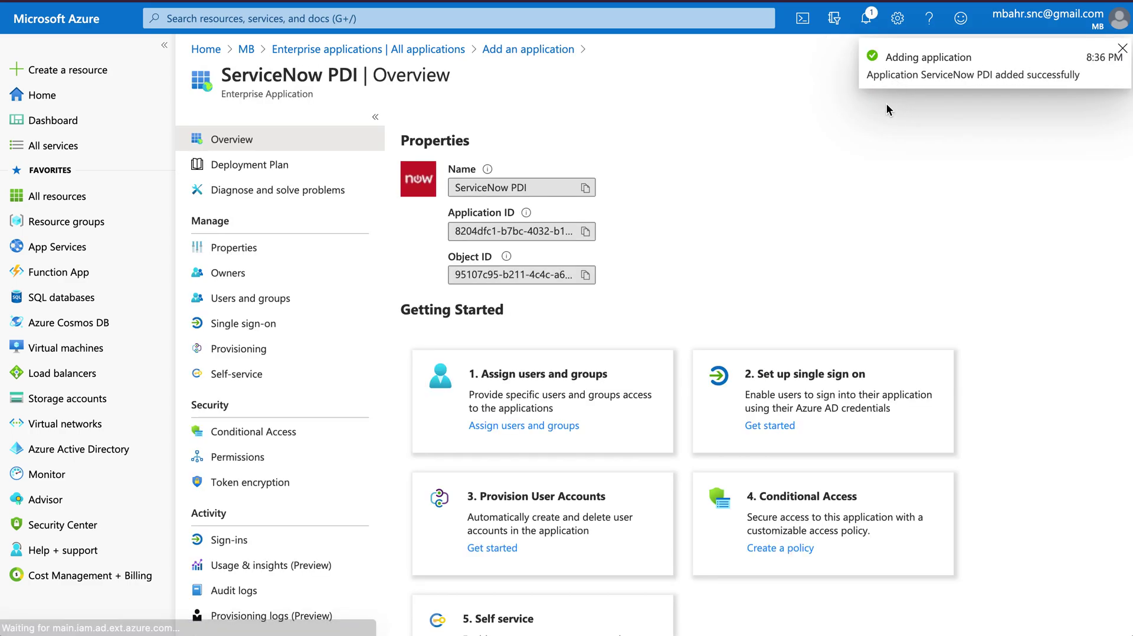
left_click(1122, 48)
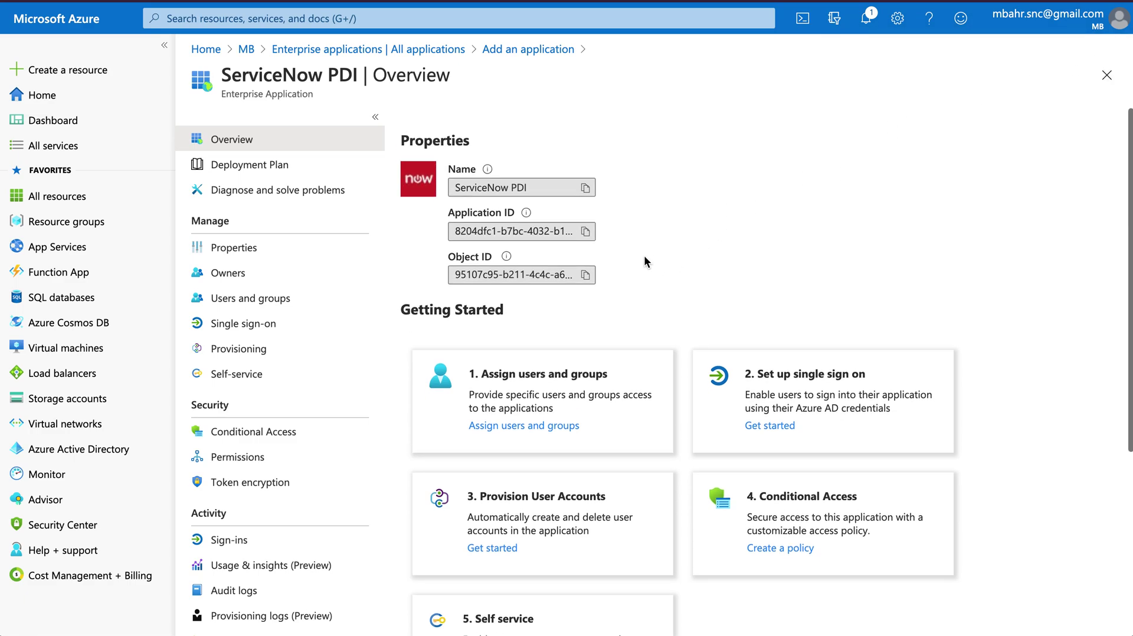
left_click(560, 187)
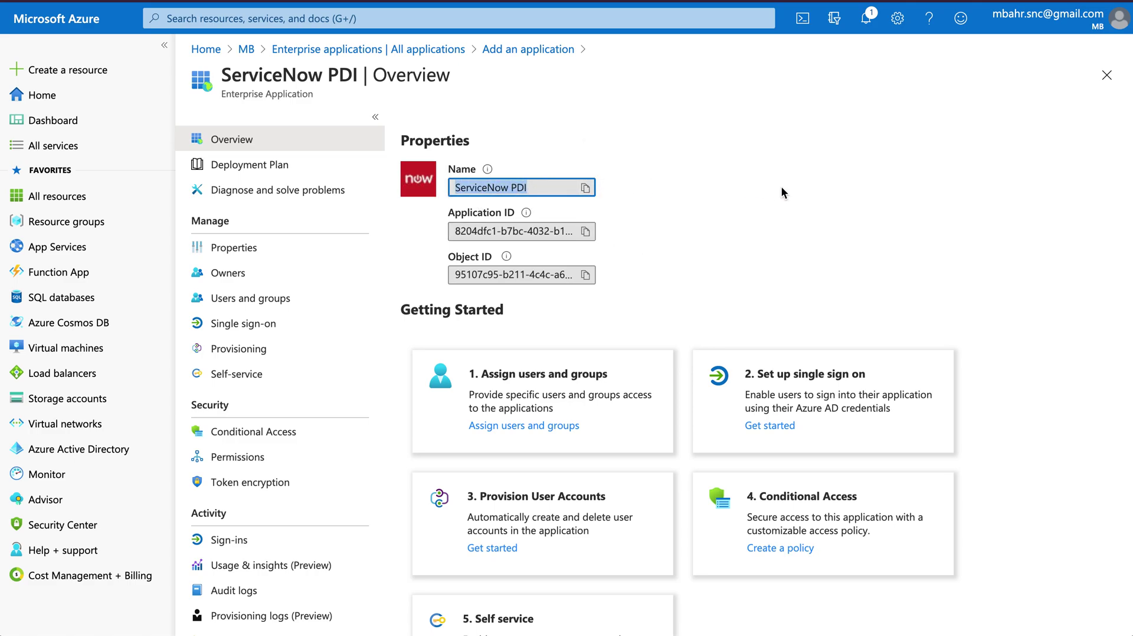
left_click(701, 233)
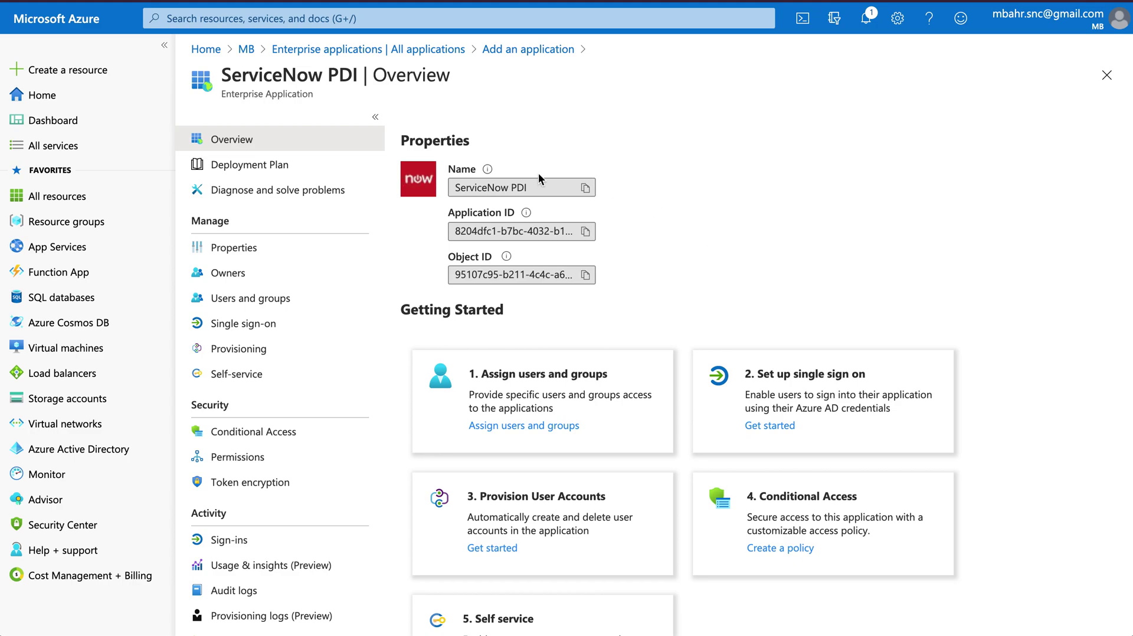
left_click(368, 52)
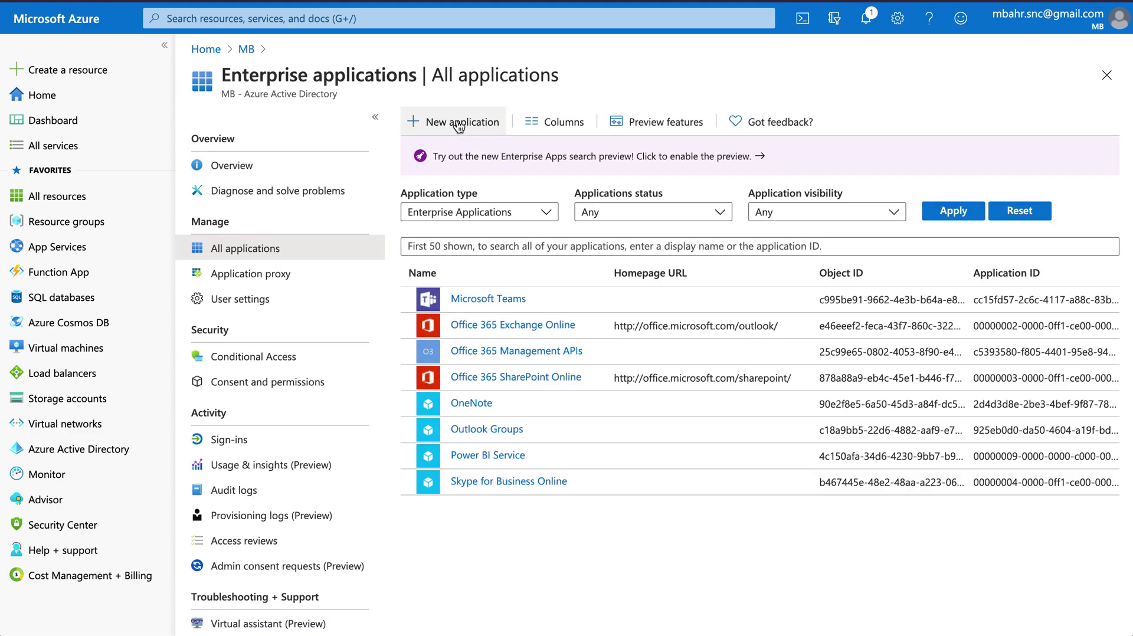
left_click(458, 123)
left_click(293, 418)
type("Servic")
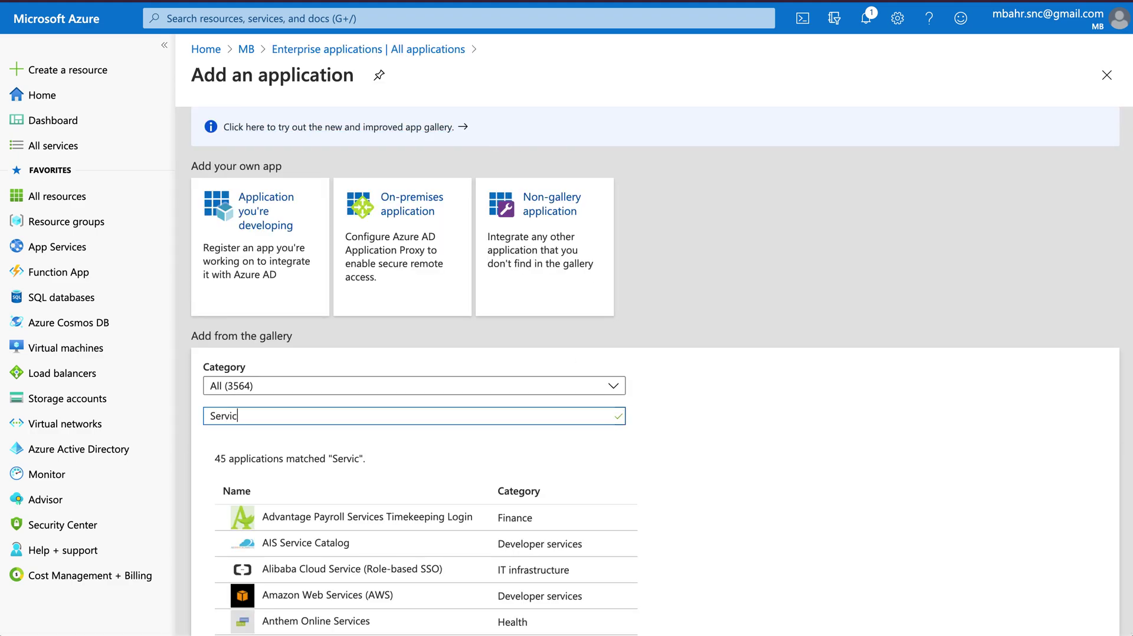
type("eNow")
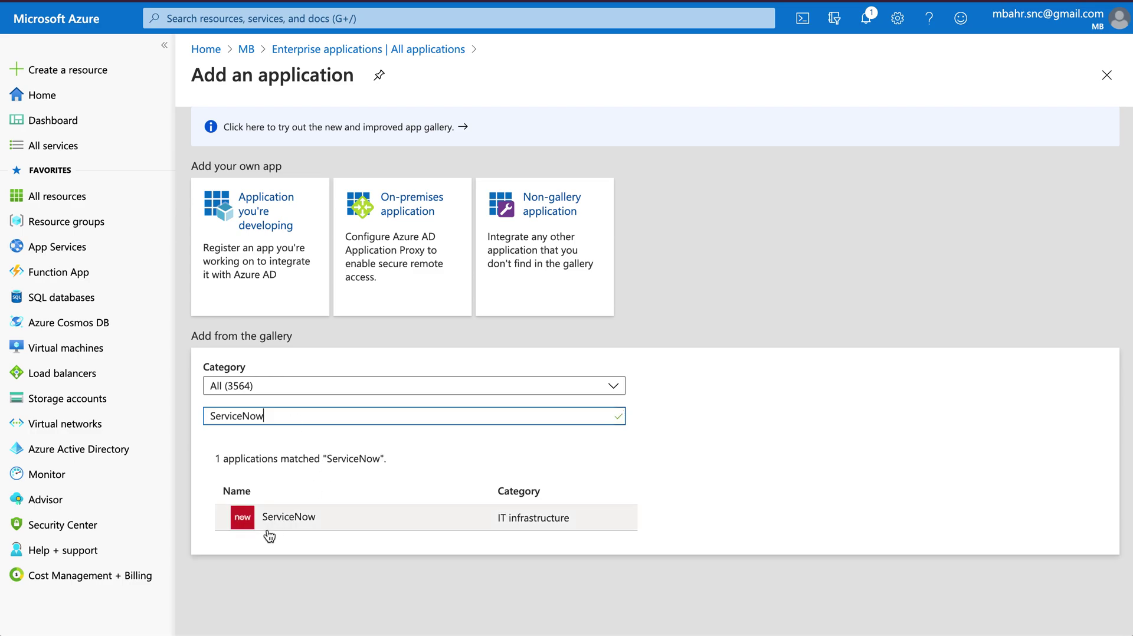
left_click(274, 527)
left_click(926, 252)
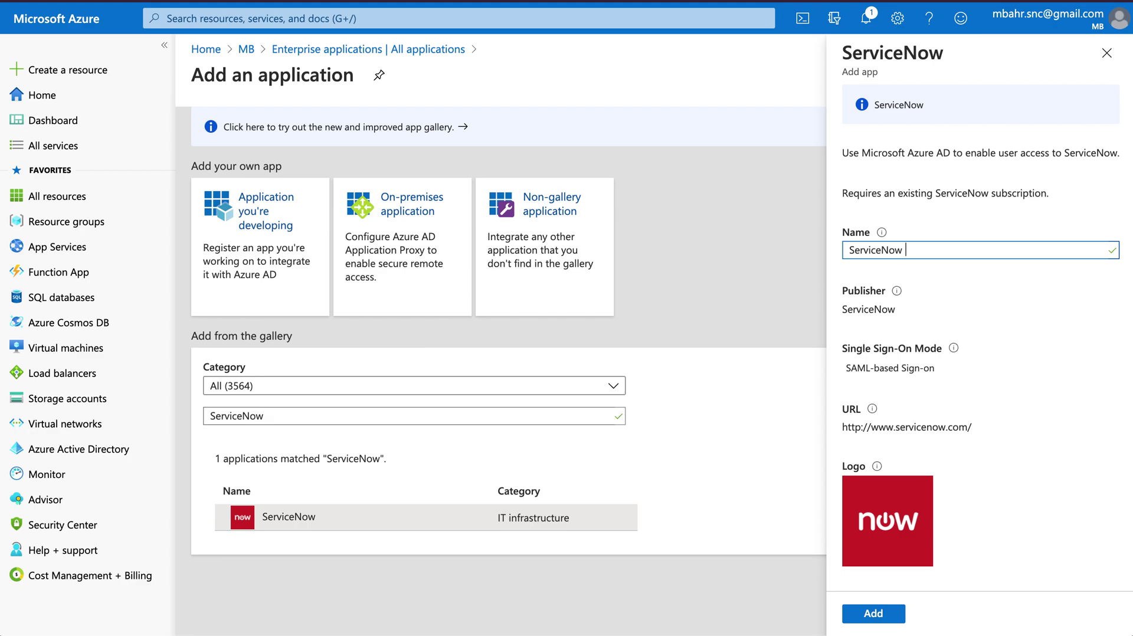
type("TEST")
key("BackSpace")
key("BackSpace")
key("BackSpace")
key("BackSpace")
type("PRDO")
key("BackSpace")
key("BackSpace")
type("OD")
key("ctrl+a")
key("BackSpace")
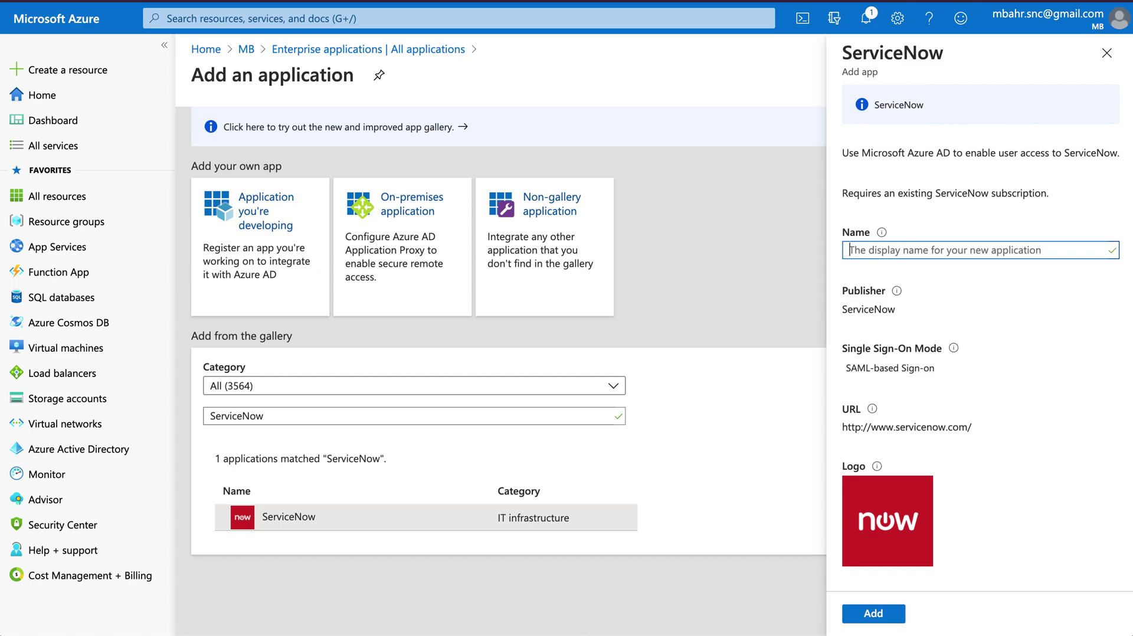
left_click(1111, 54)
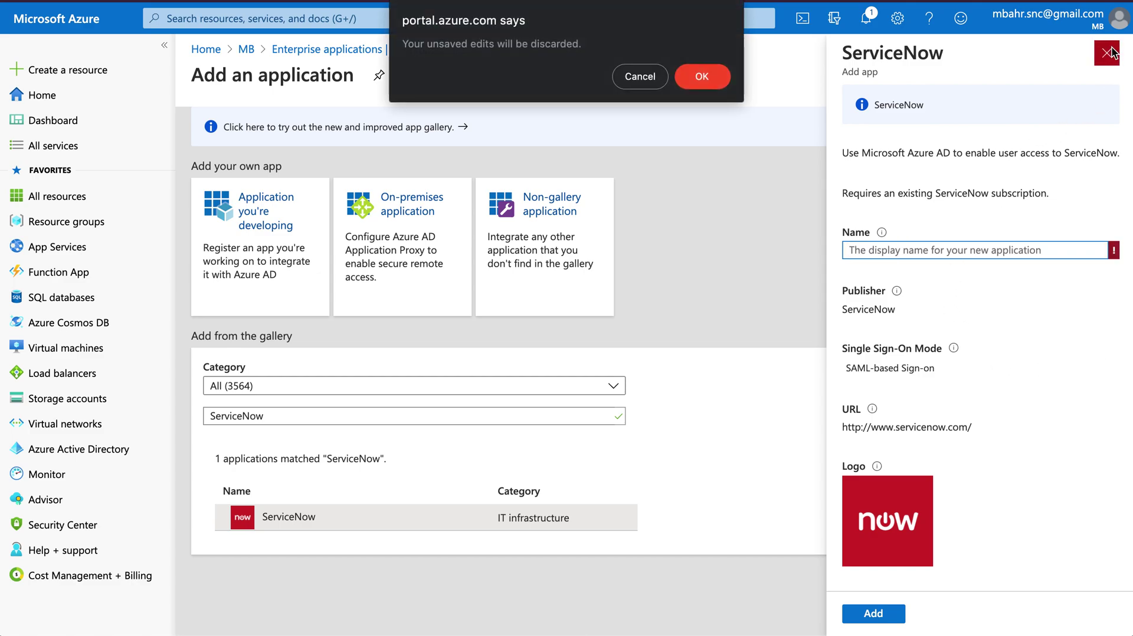
left_click(700, 78)
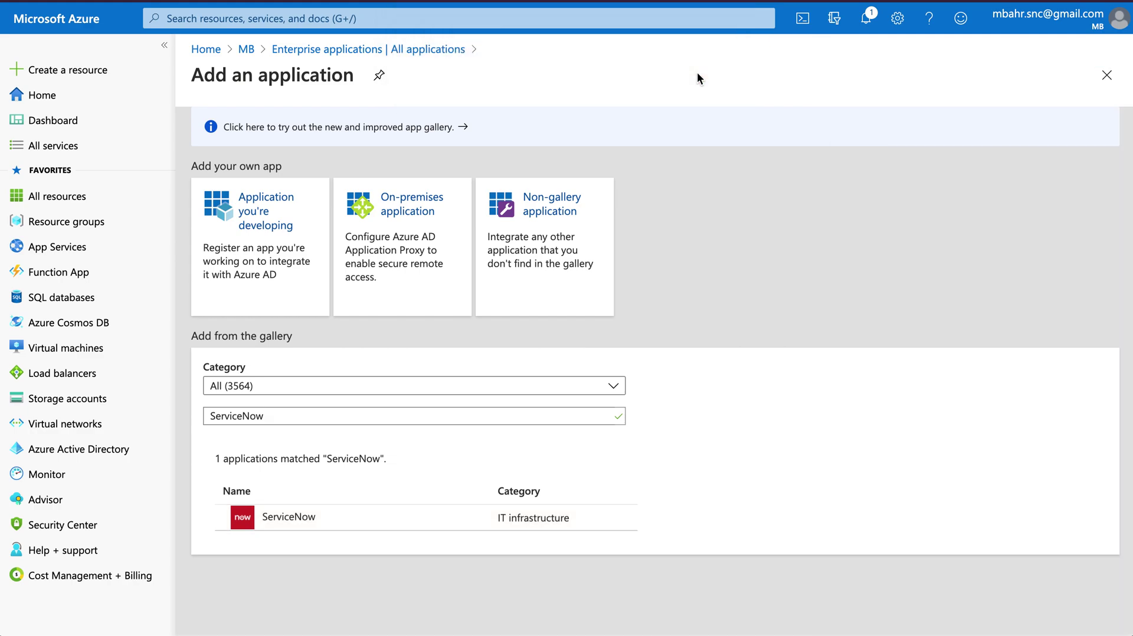
Search Enterprise applications for 'servicenow' and open ServiceNow PDI
left_click(1101, 78)
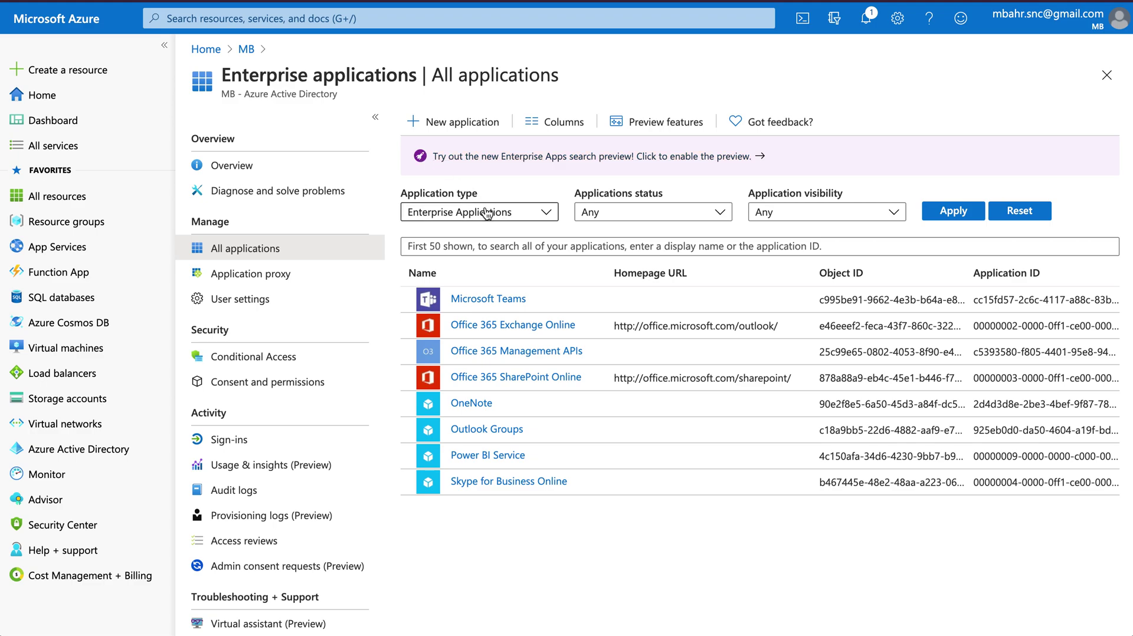
left_click(461, 243)
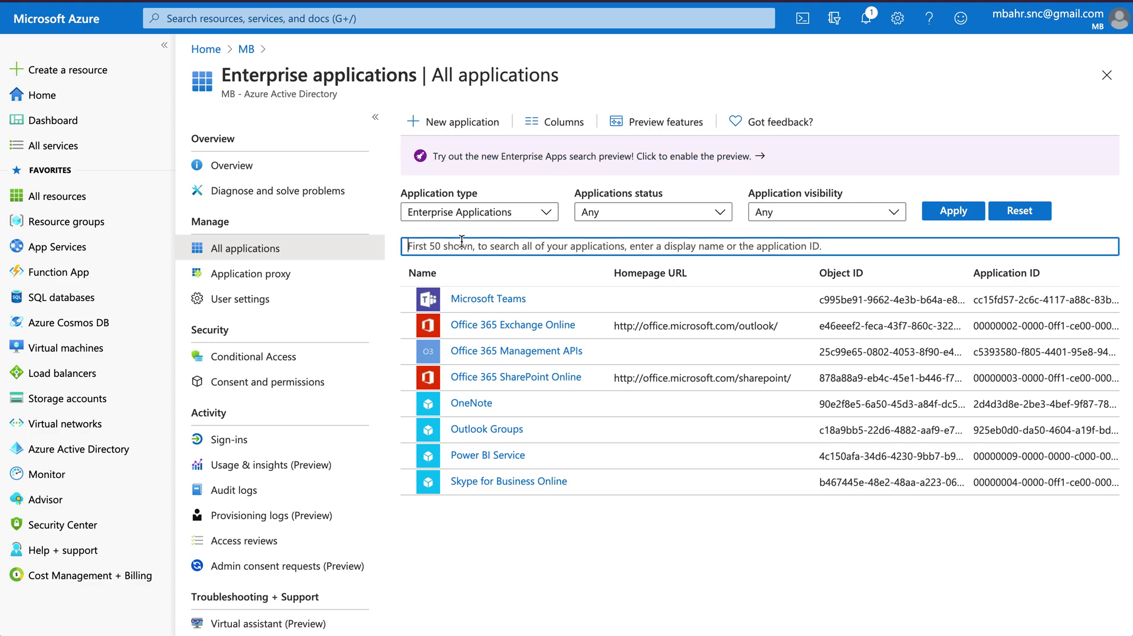
type("servicenow")
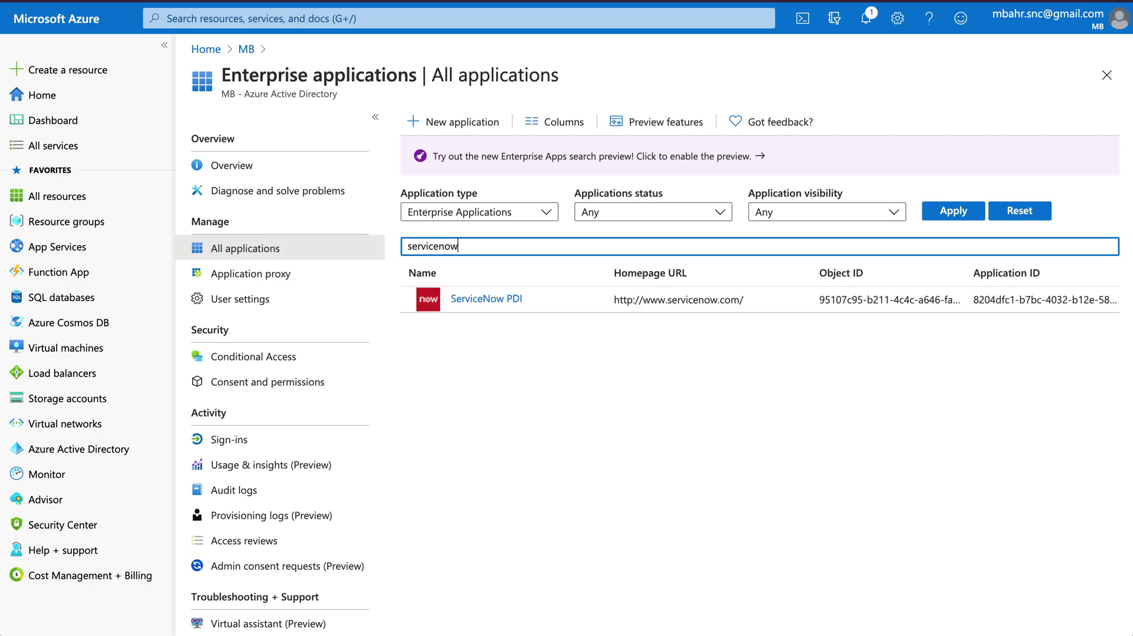
left_click(472, 307)
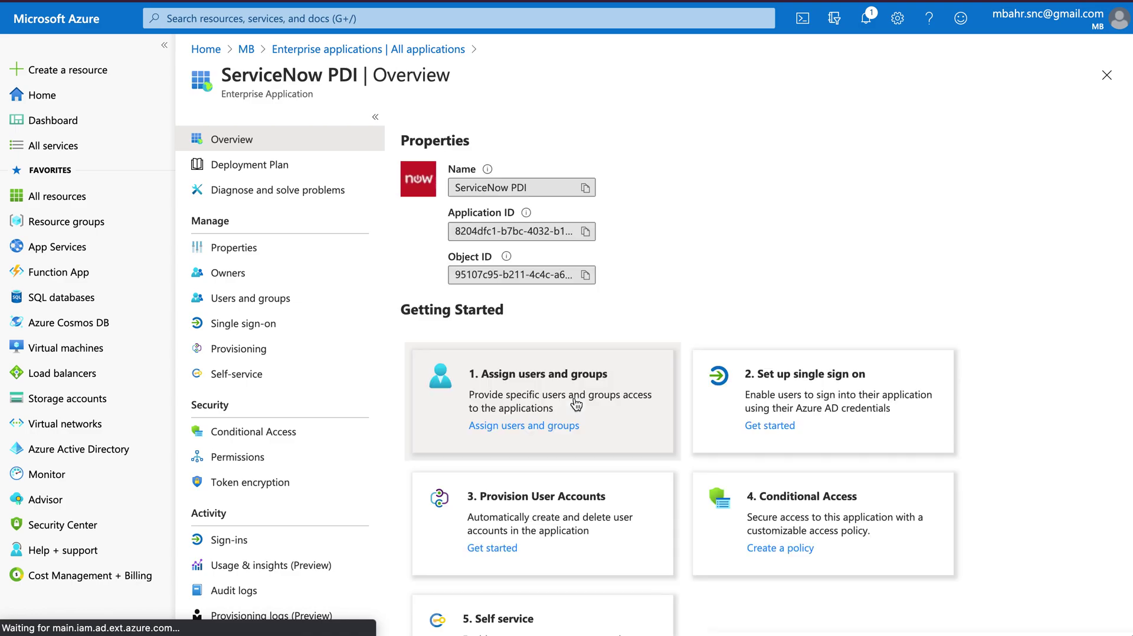
scroll(602, 236, "down", 2)
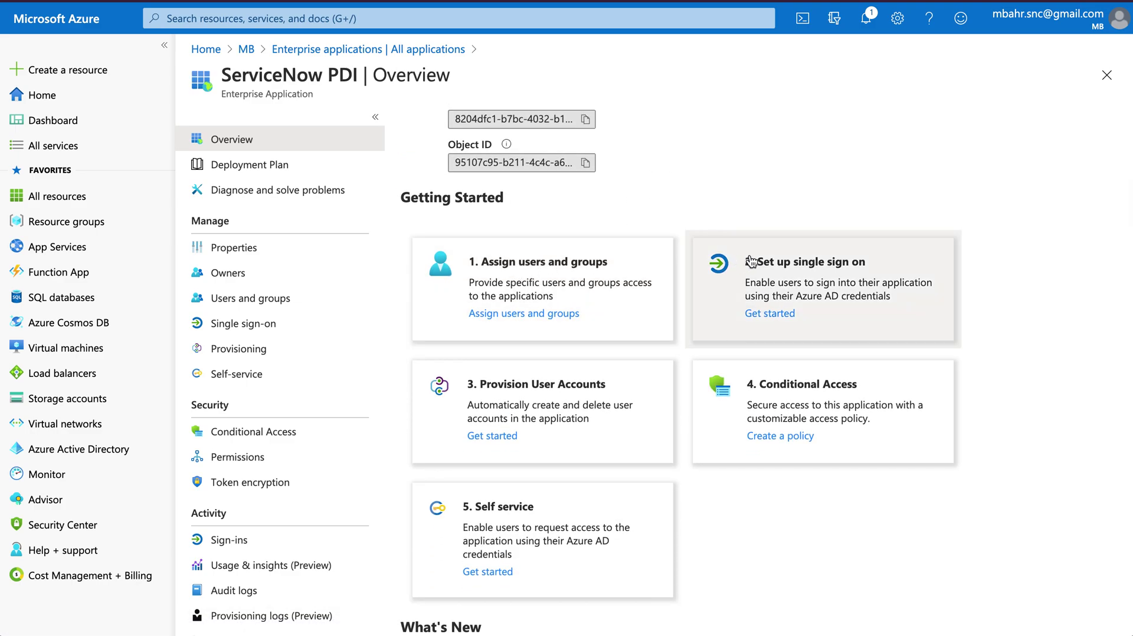
Assign the admin user to ServiceNow PDI, then open the app's Properties page
left_click(577, 267)
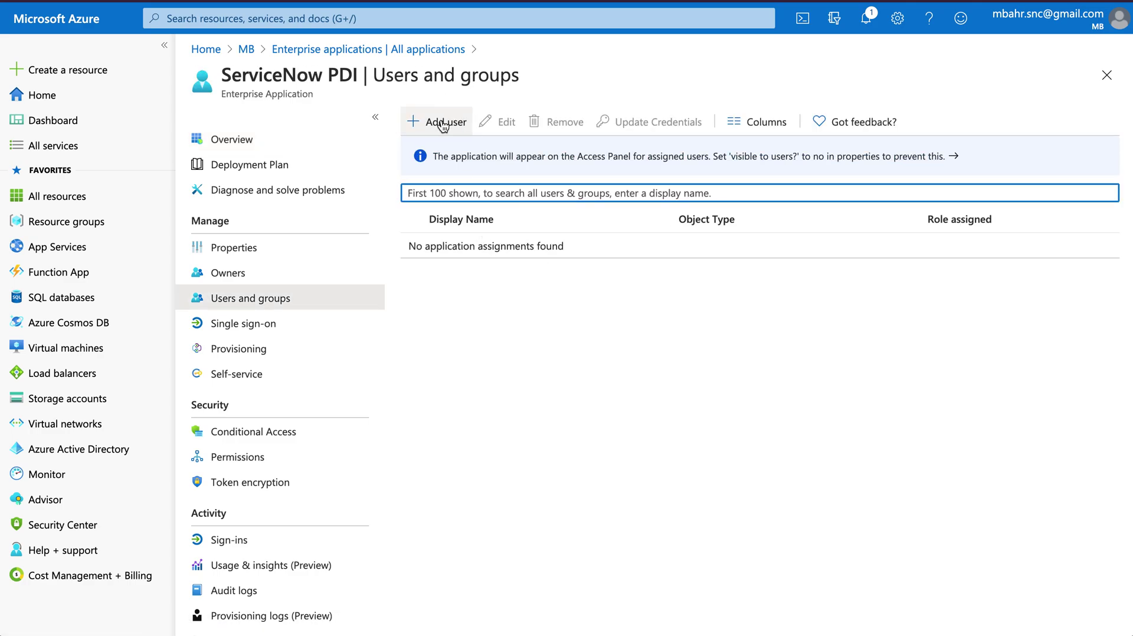
left_click(443, 122)
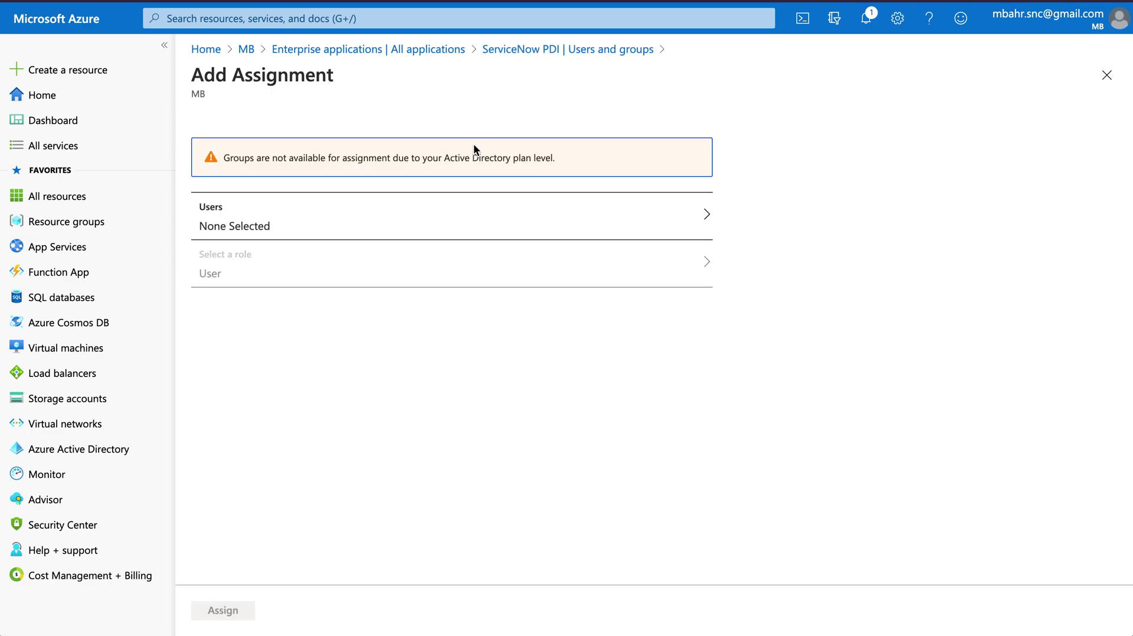
left_click(324, 229)
left_click(742, 158)
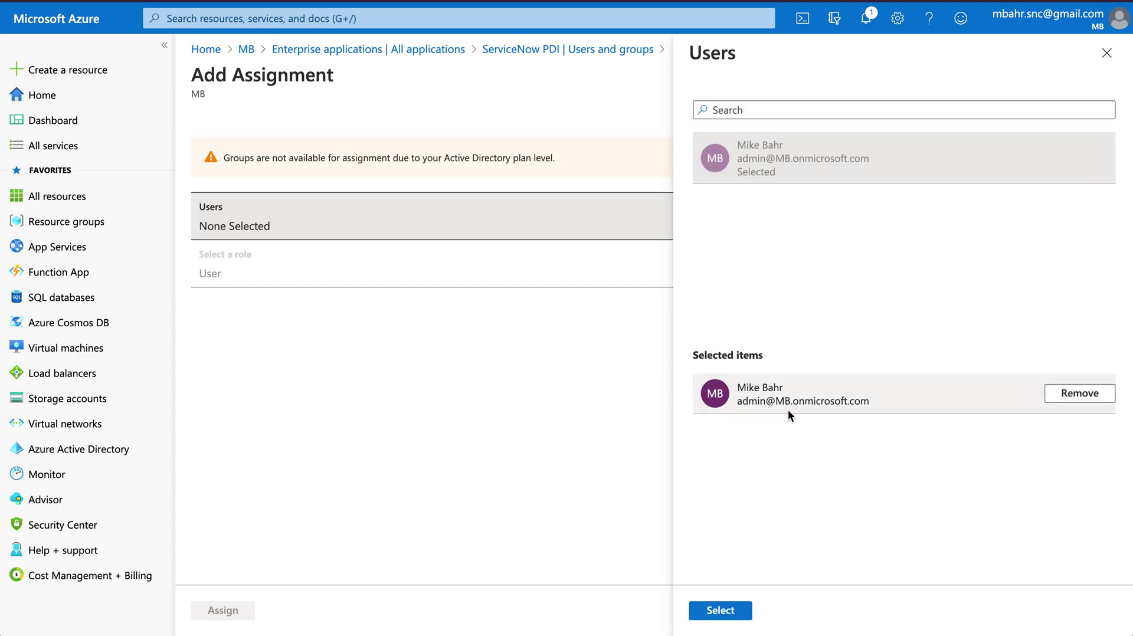
left_click(721, 610)
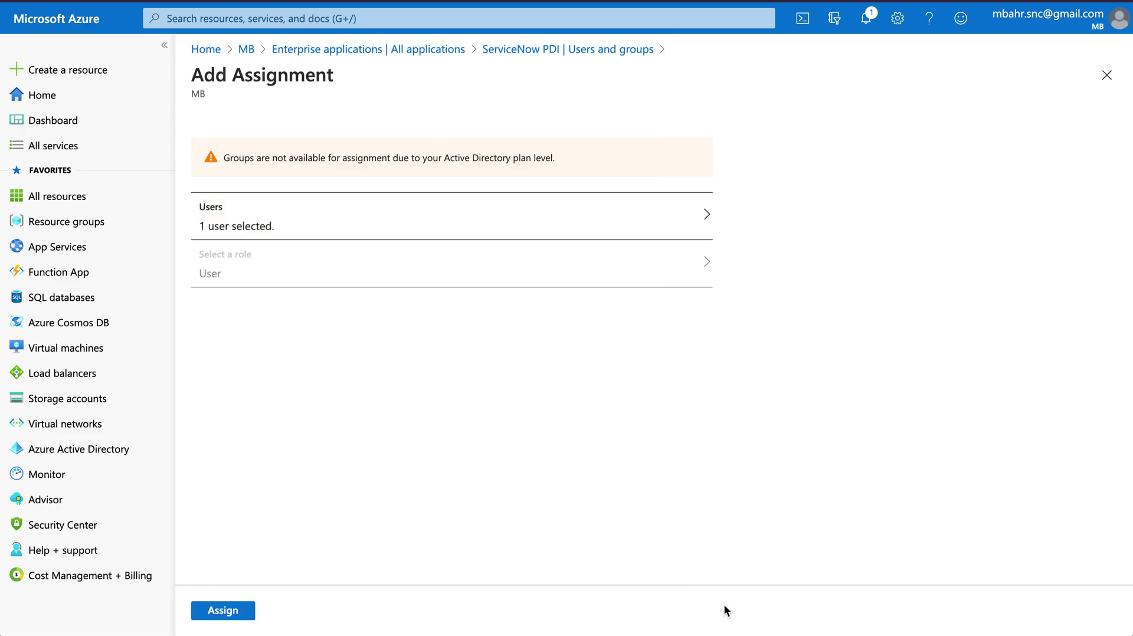
left_click(214, 612)
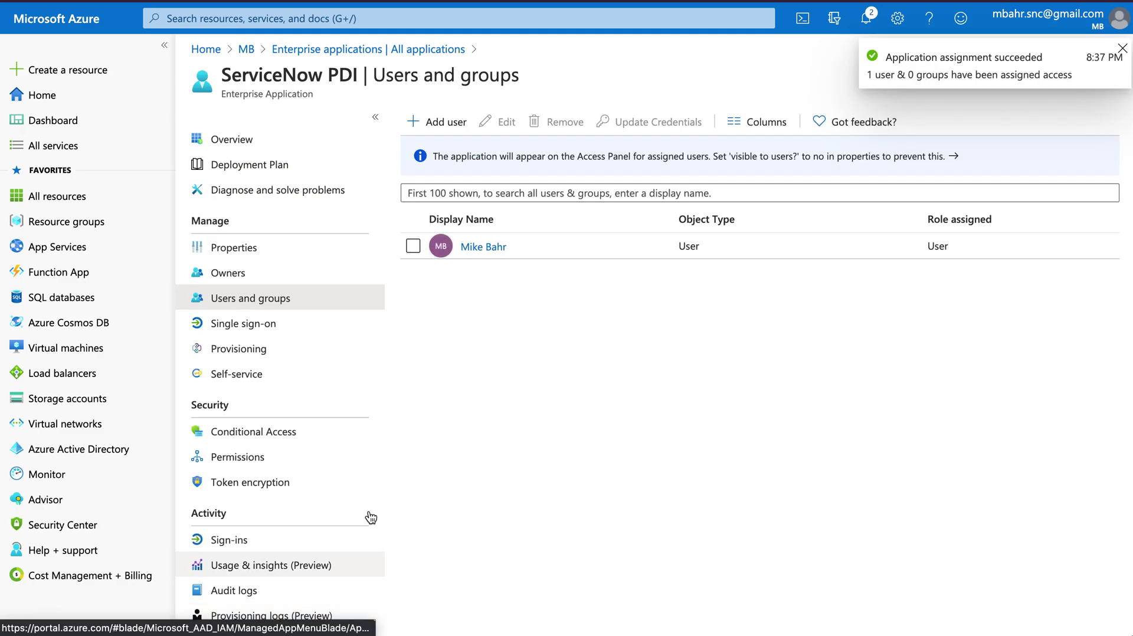
left_click(1122, 47)
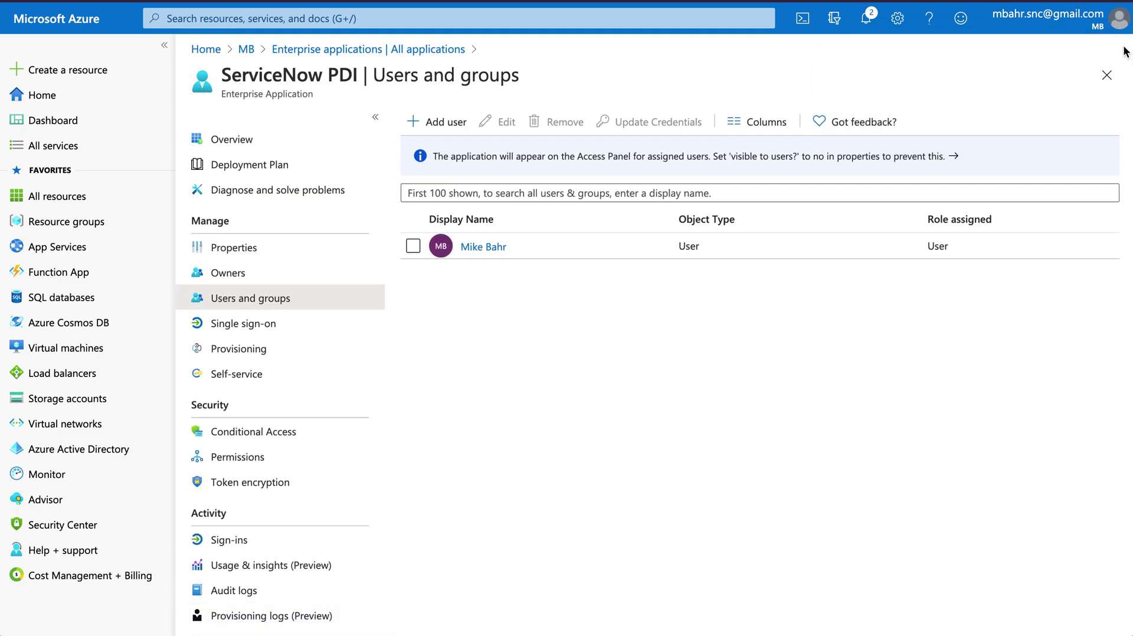
left_click(240, 255)
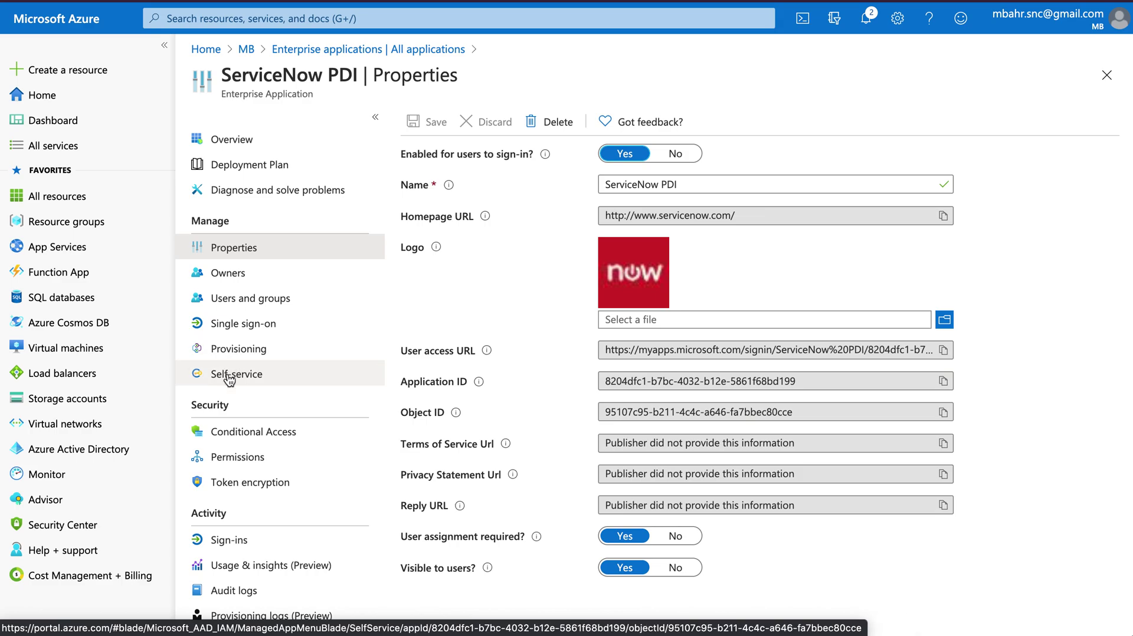
Choose SAML as ServiceNow PDI's sign-on method and start editing Basic SAML Configuration
left_click(229, 379)
left_click(224, 324)
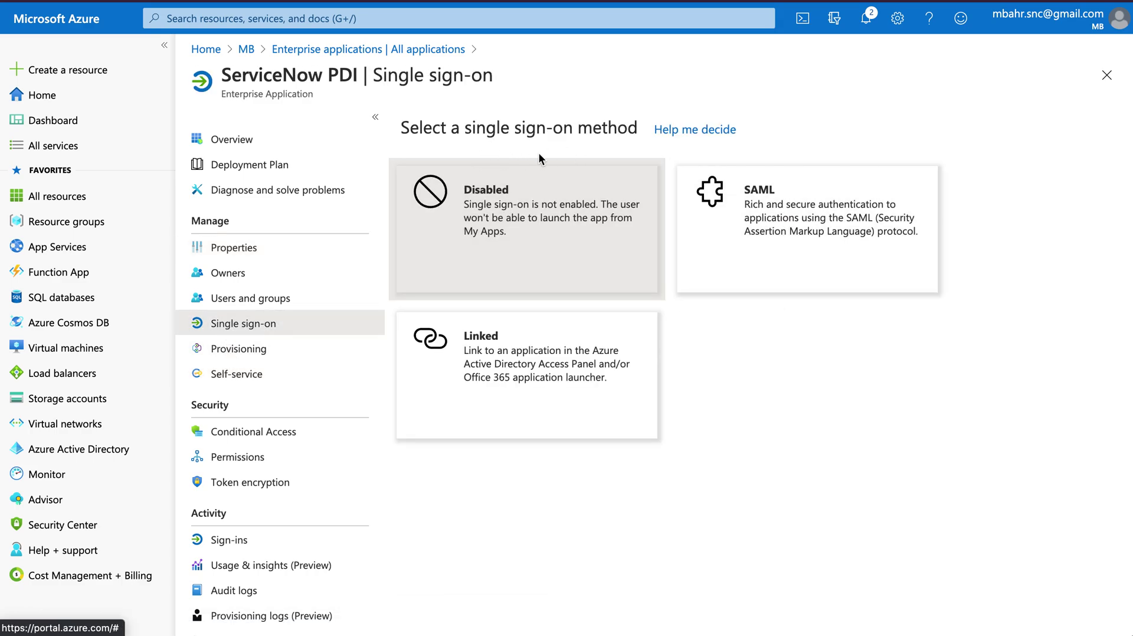
left_click(765, 234)
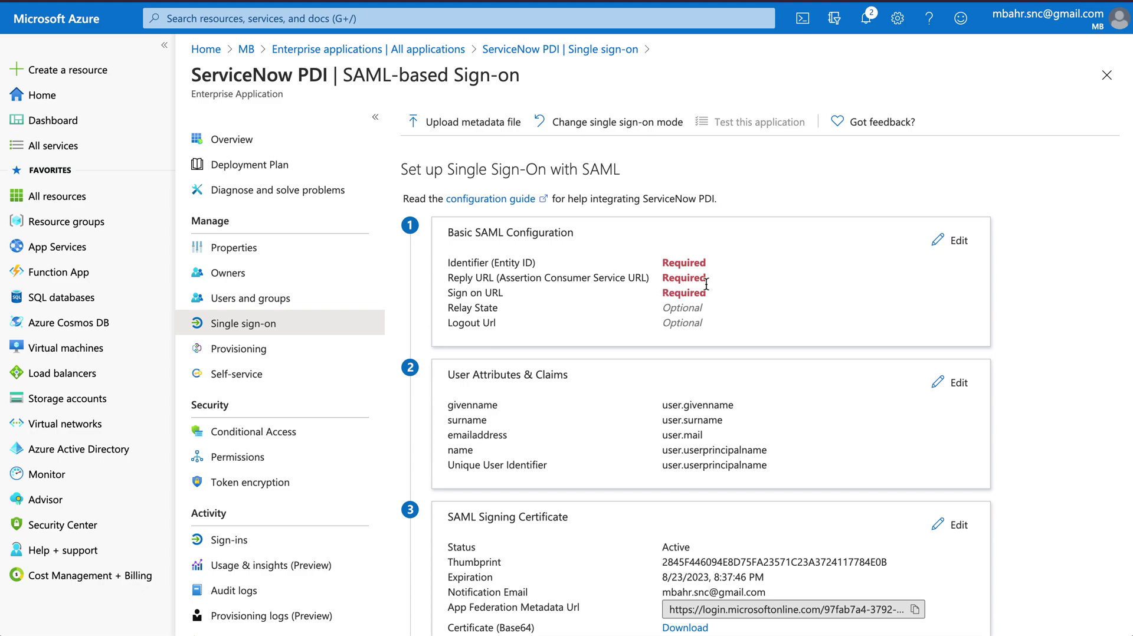
left_click(942, 245)
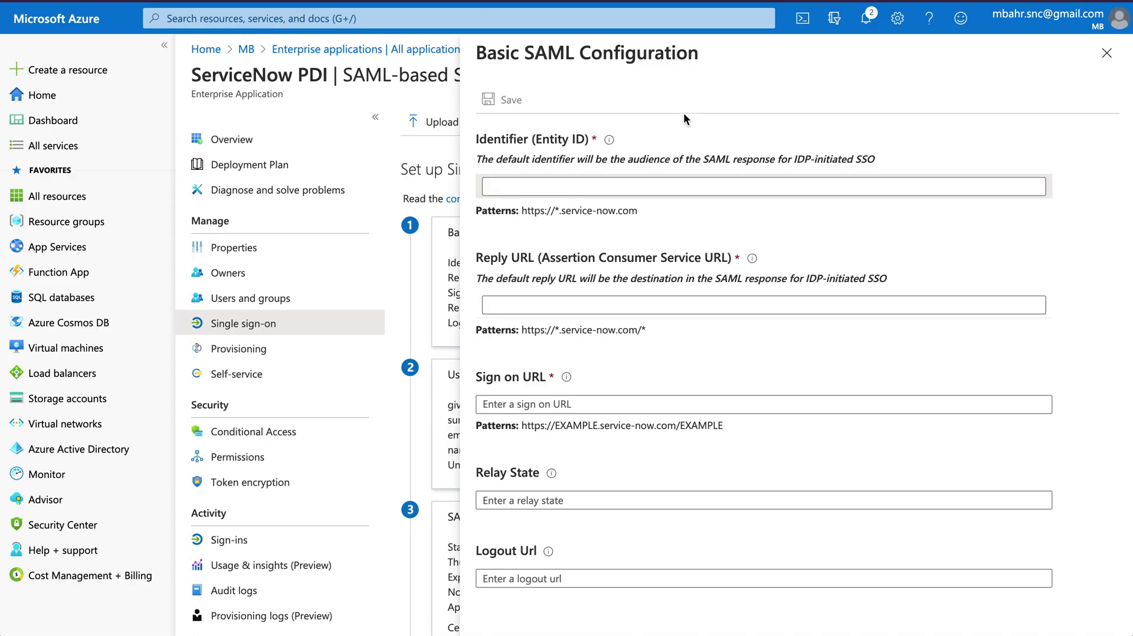
left_click(568, 186)
type("https://dev85496.service-now.com/")
left_click(553, 353)
type("https://dev85496.service-now.com/")
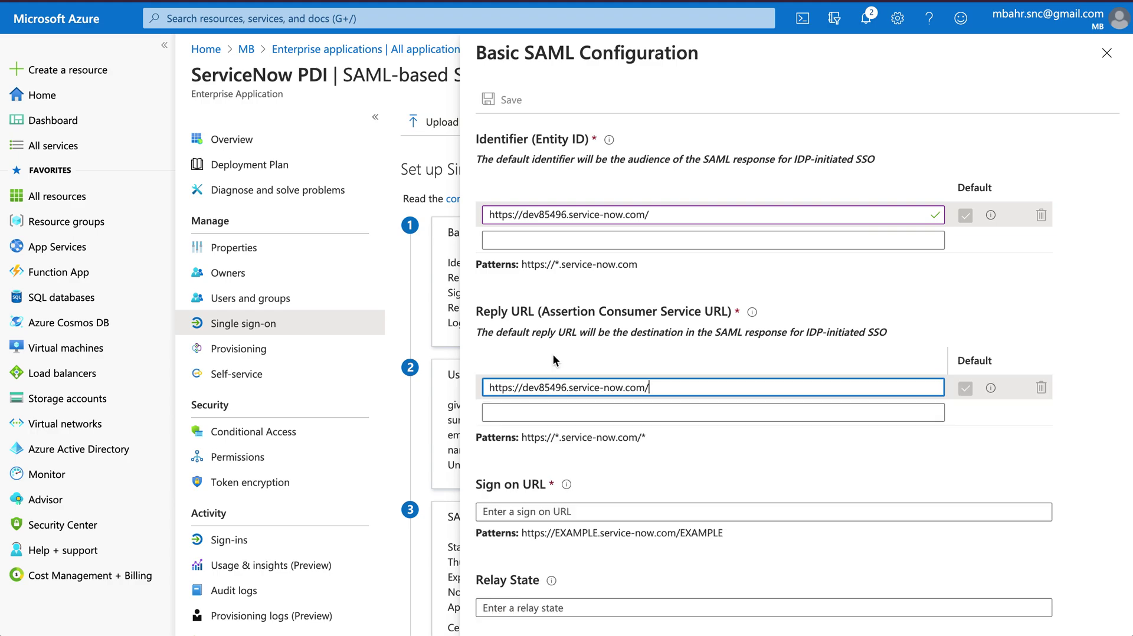
left_click(559, 518)
type("https://dev85496.service-now.com/")
type("navpage.do")
scroll(729, 477, "down", 1)
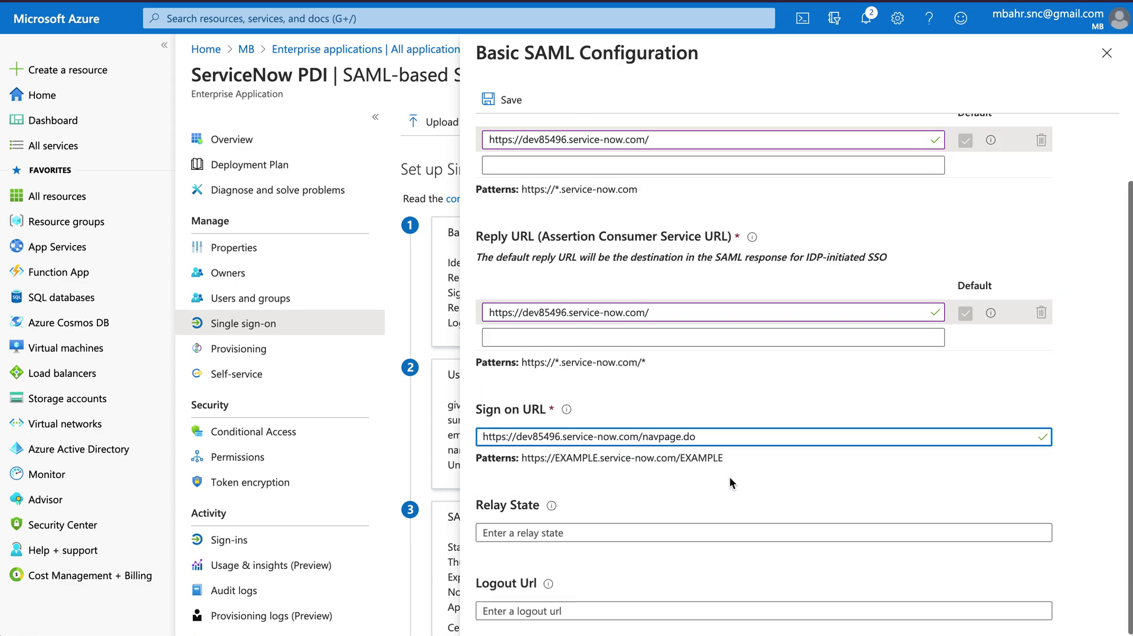
scroll(730, 478, "up", 1)
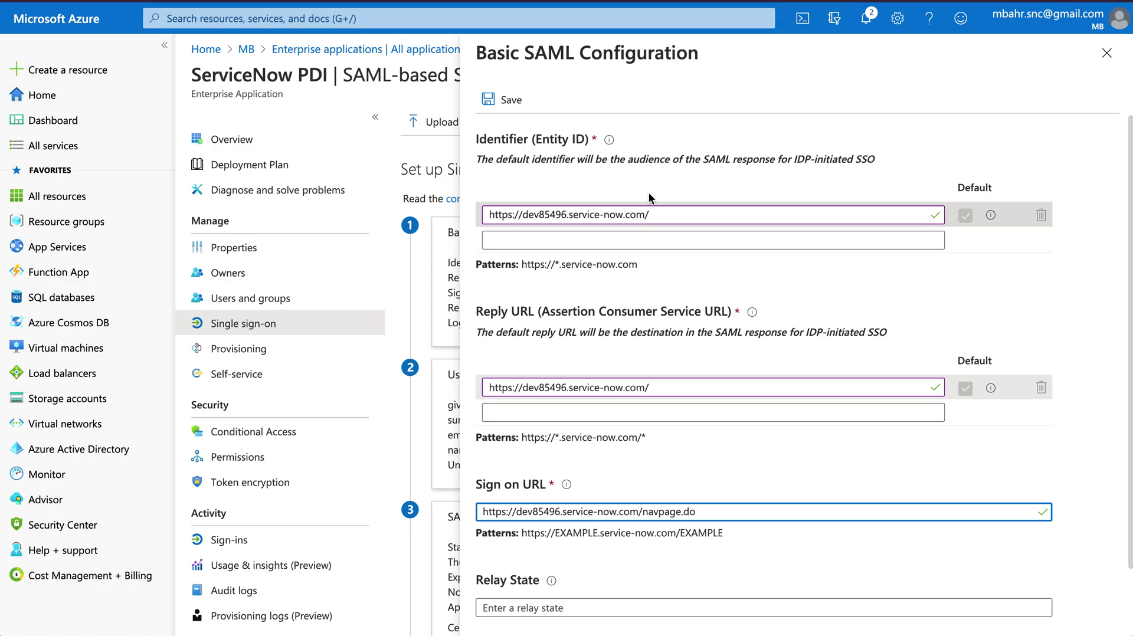
Save the Basic SAML Configuration and close the panel
left_click(511, 105)
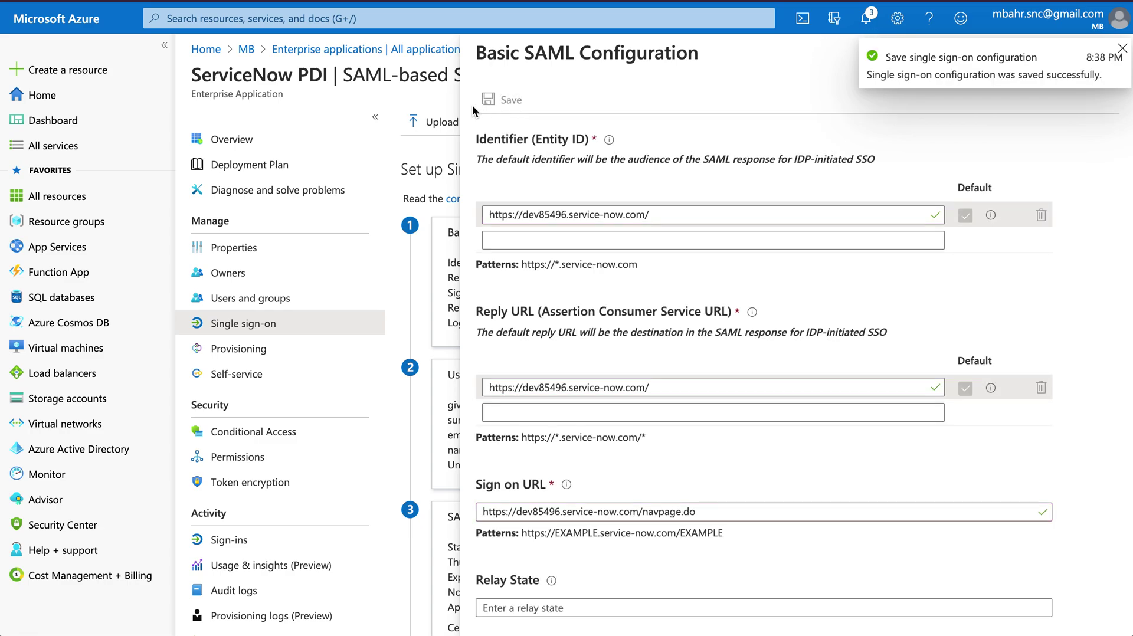
left_click(1122, 48)
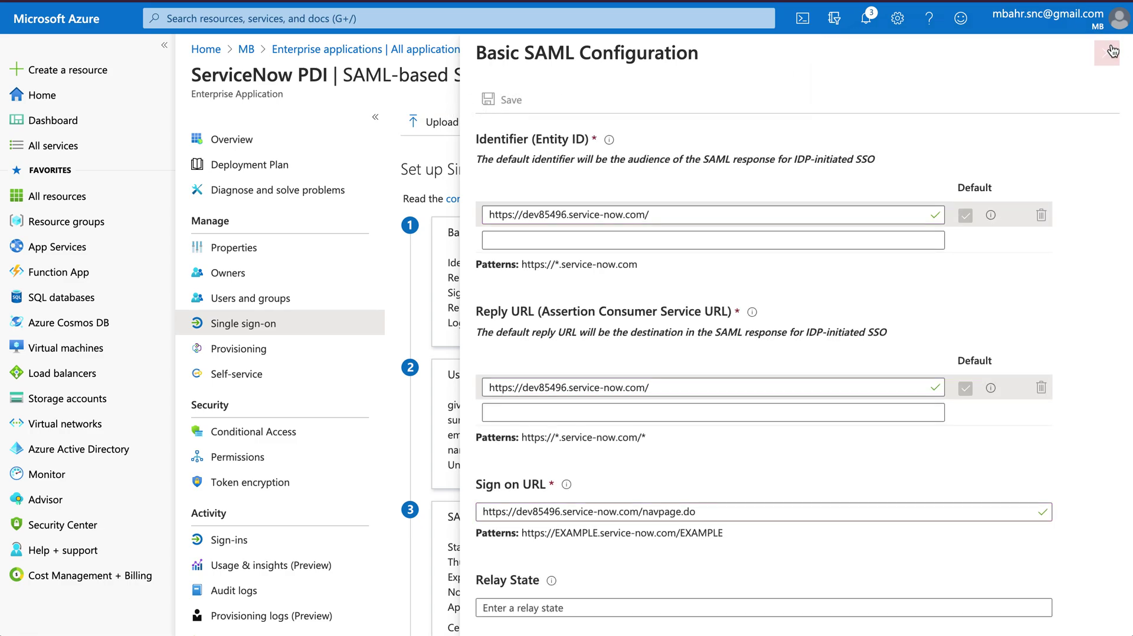
left_click(1108, 54)
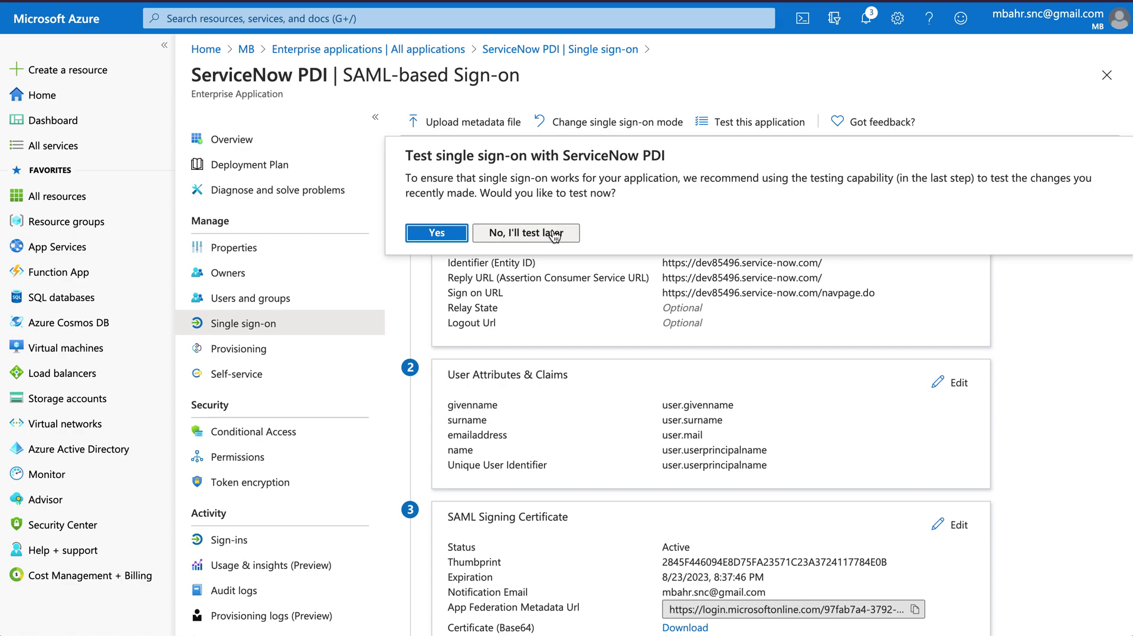
Defer the sign-on test and open the step-by-step ServiceNow setup instructions
left_click(525, 232)
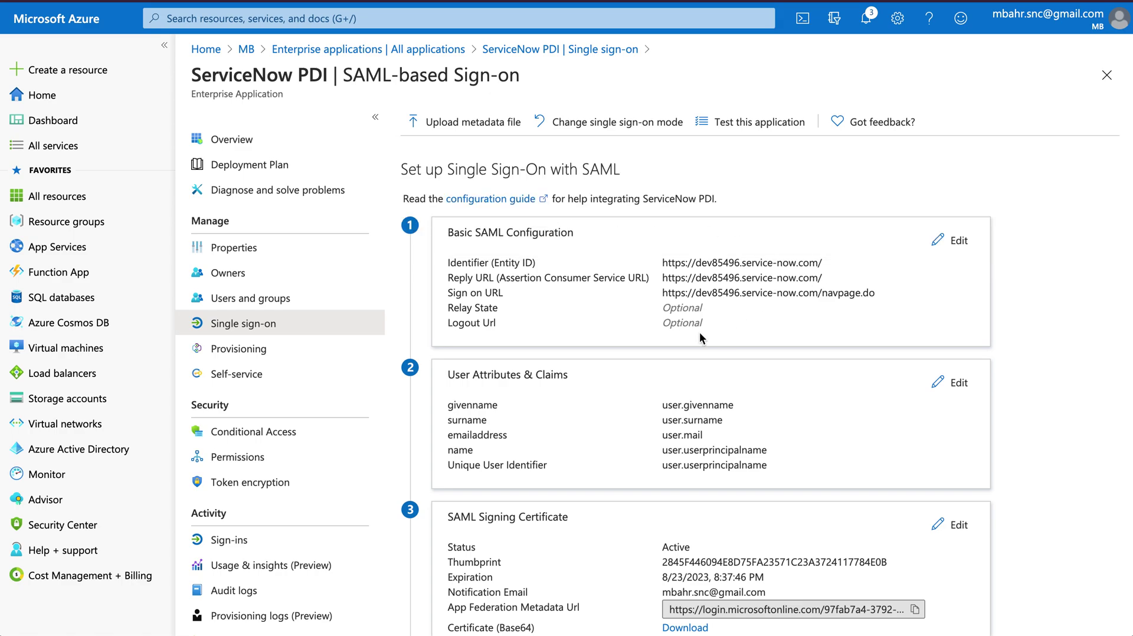
scroll(699, 334, "down", 3)
scroll(699, 332, "down", 5)
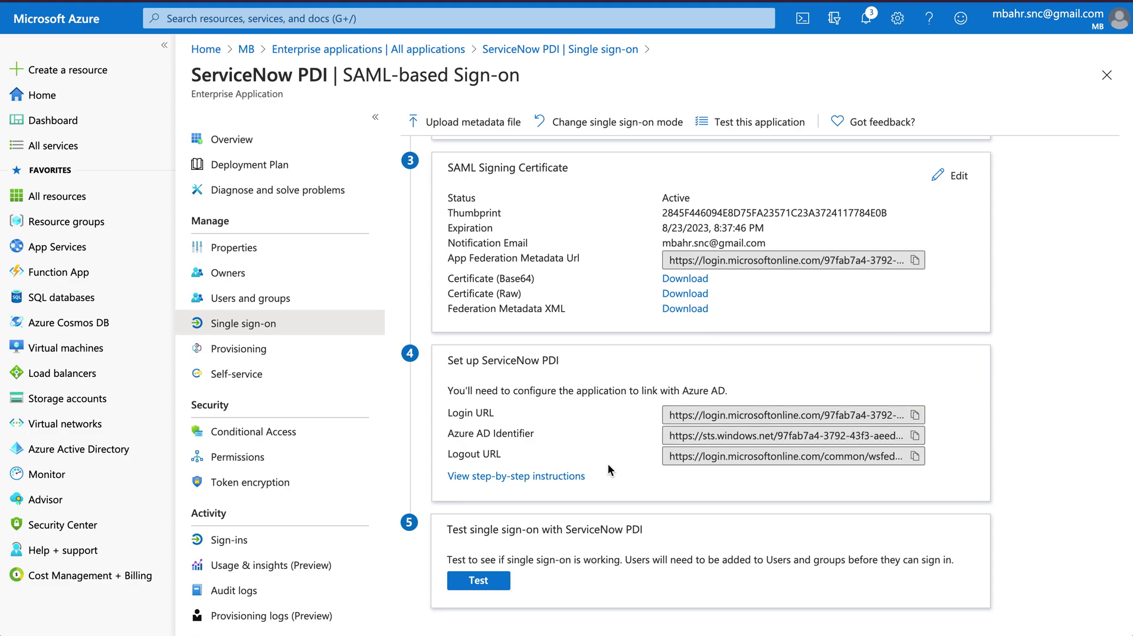
left_click(527, 477)
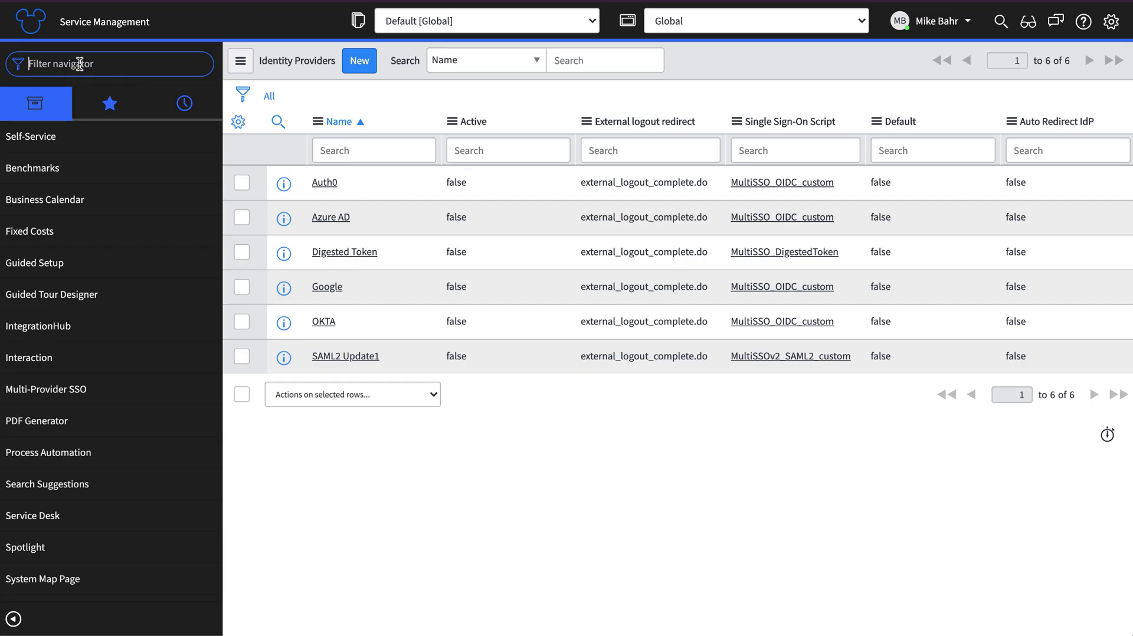
Start a new ServiceNow user with User ID azure.ad, first name Azure and last name AD
type("user a")
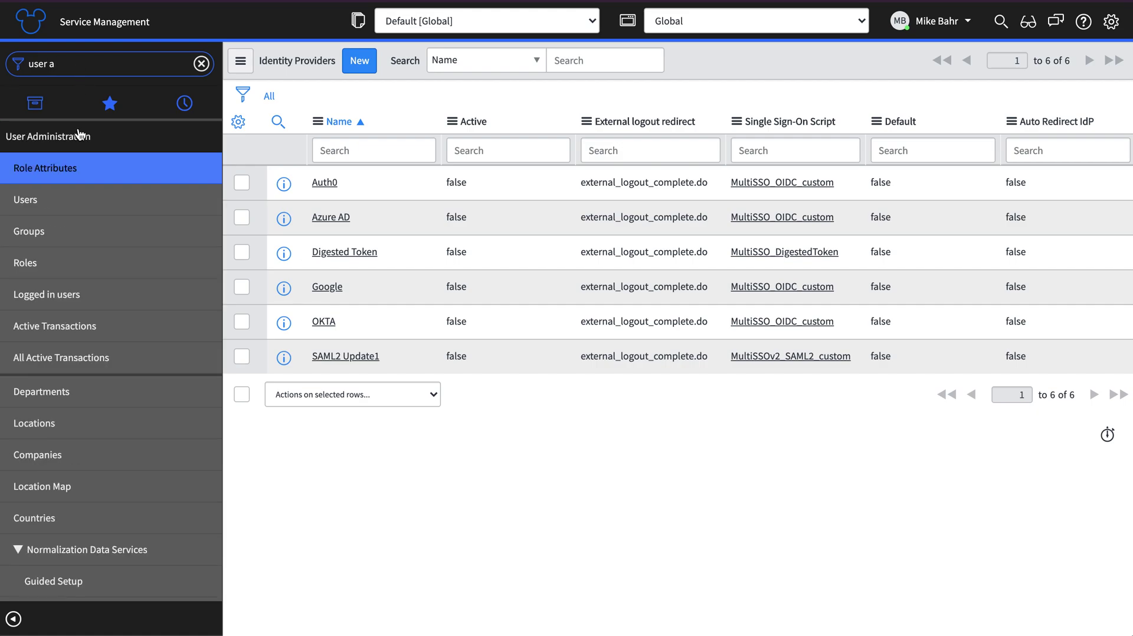
left_click(25, 214)
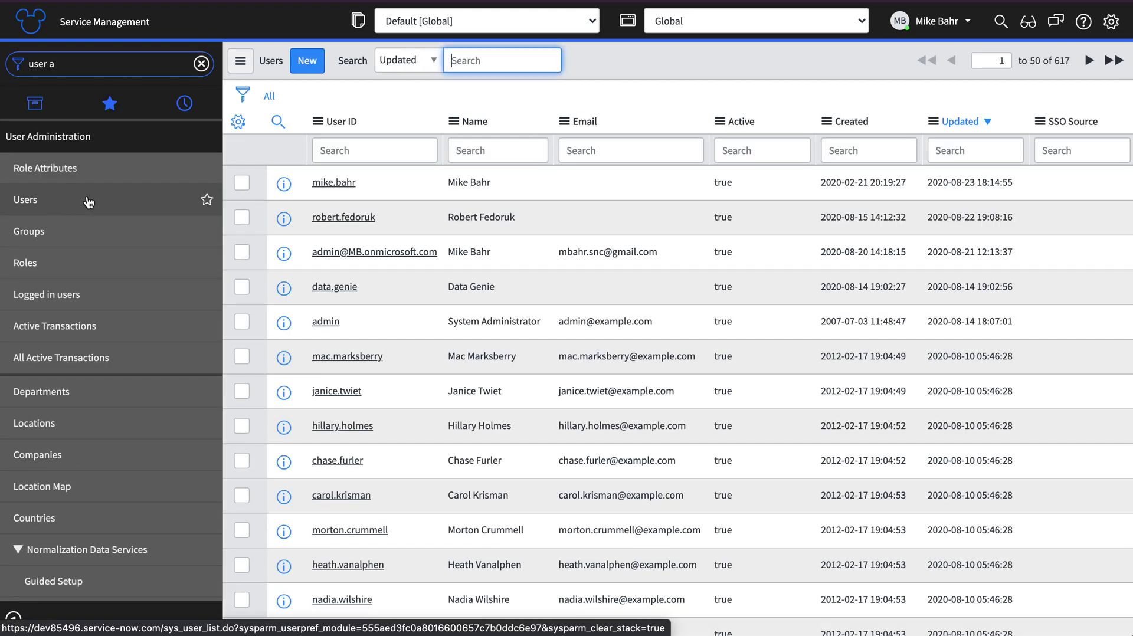
left_click(309, 61)
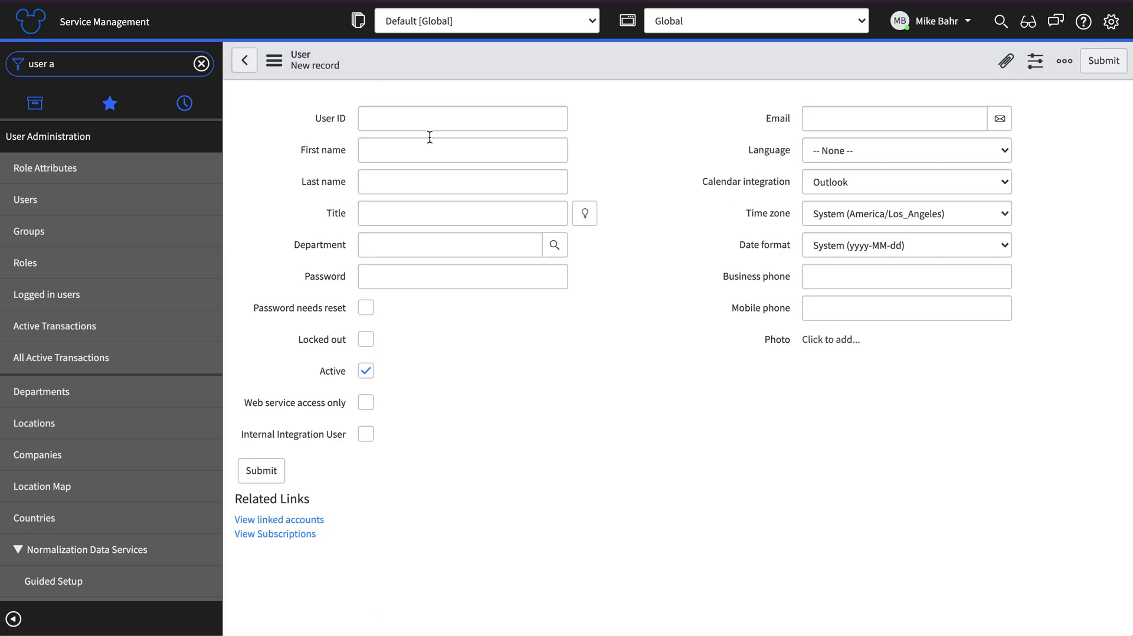
left_click(414, 122)
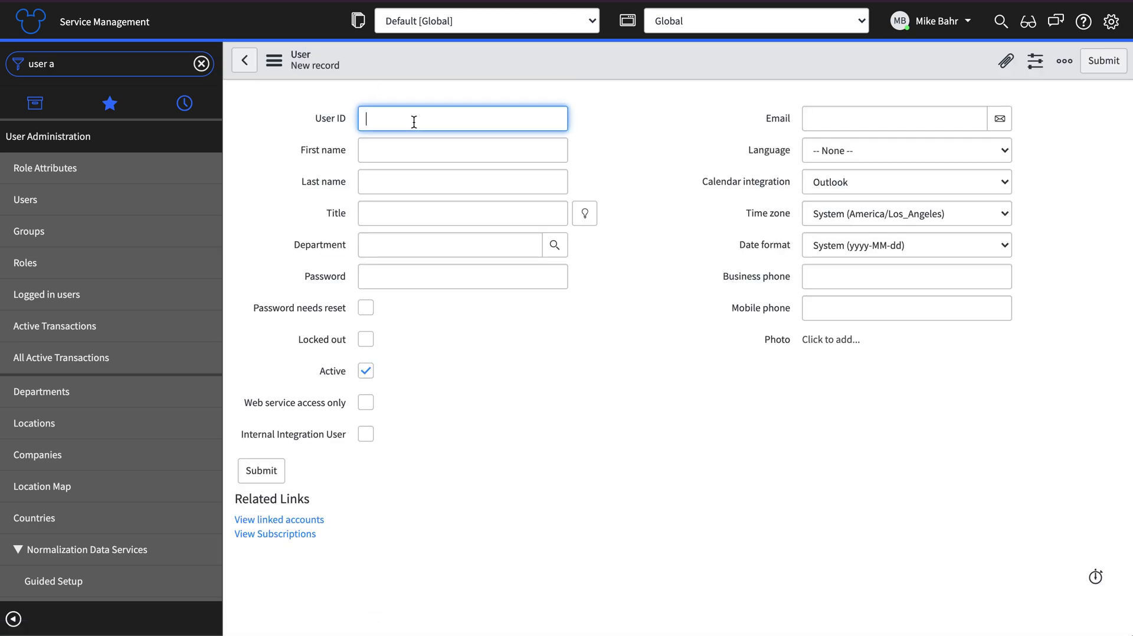
type("azure.ad")
key("Tab")
type("Azure")
key("Tab")
type("AD")
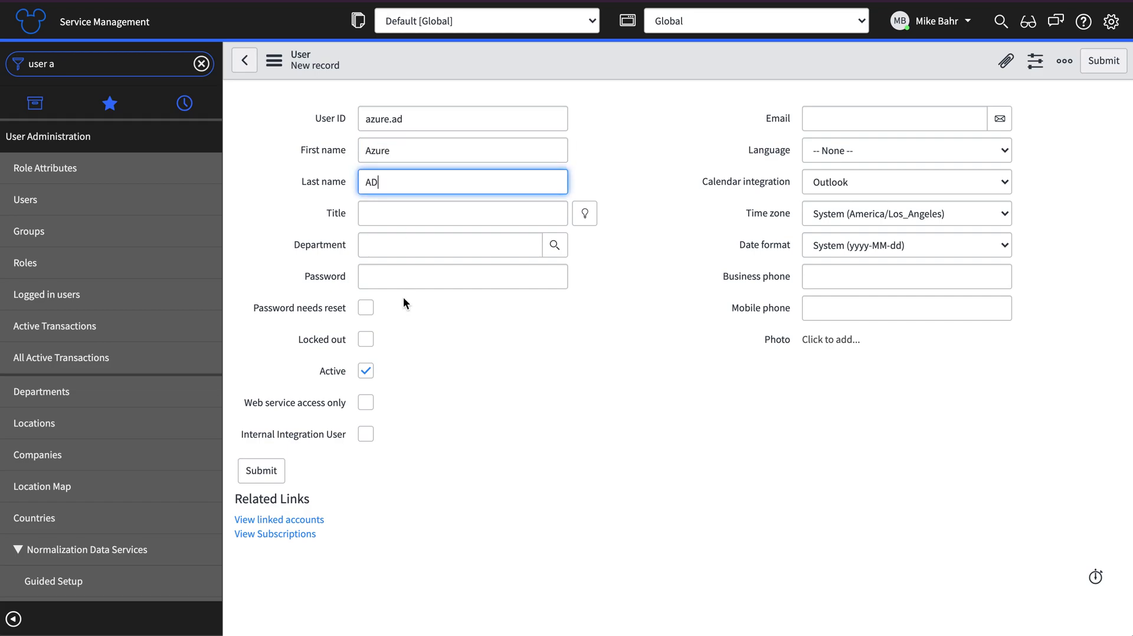
Give the new user a password and save the record
left_click(400, 277)
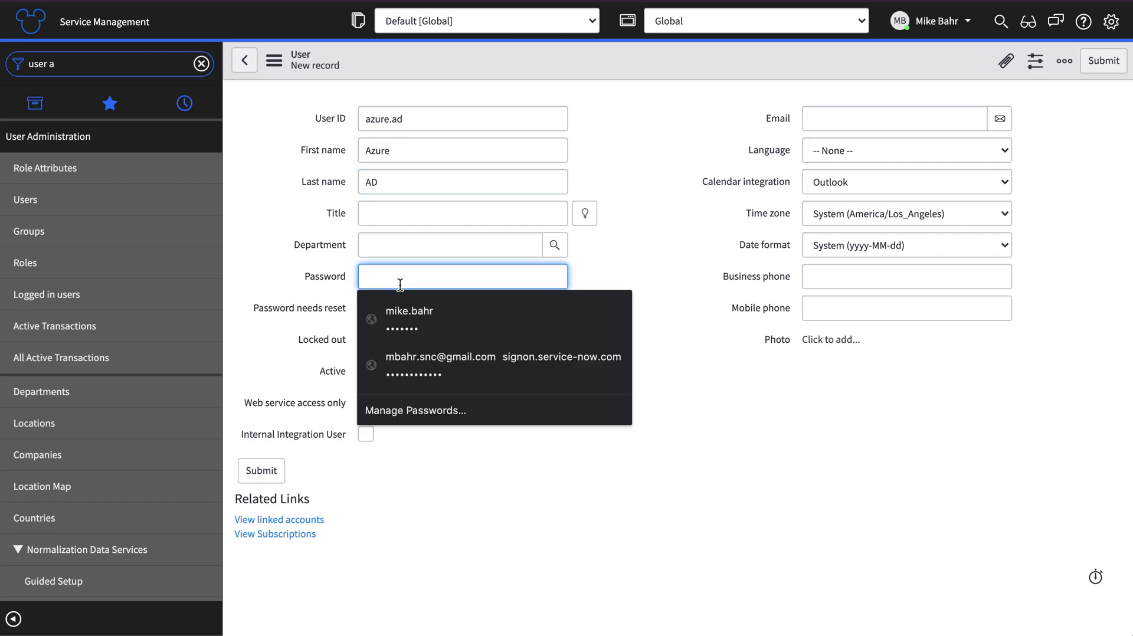
type("*********")
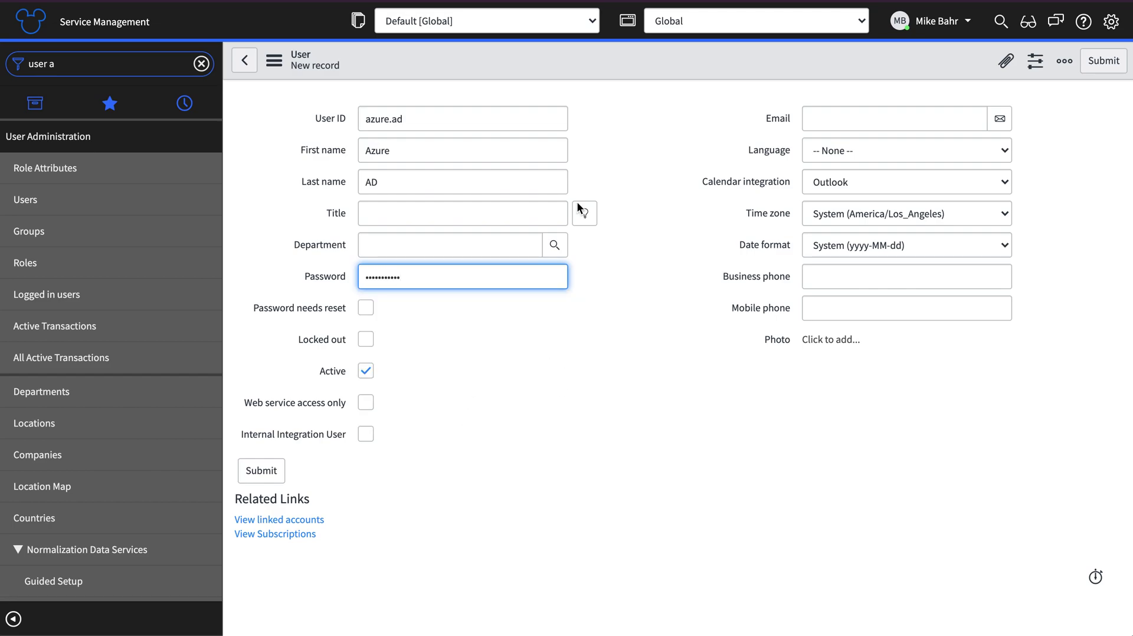
right_click(591, 65)
left_click(599, 77)
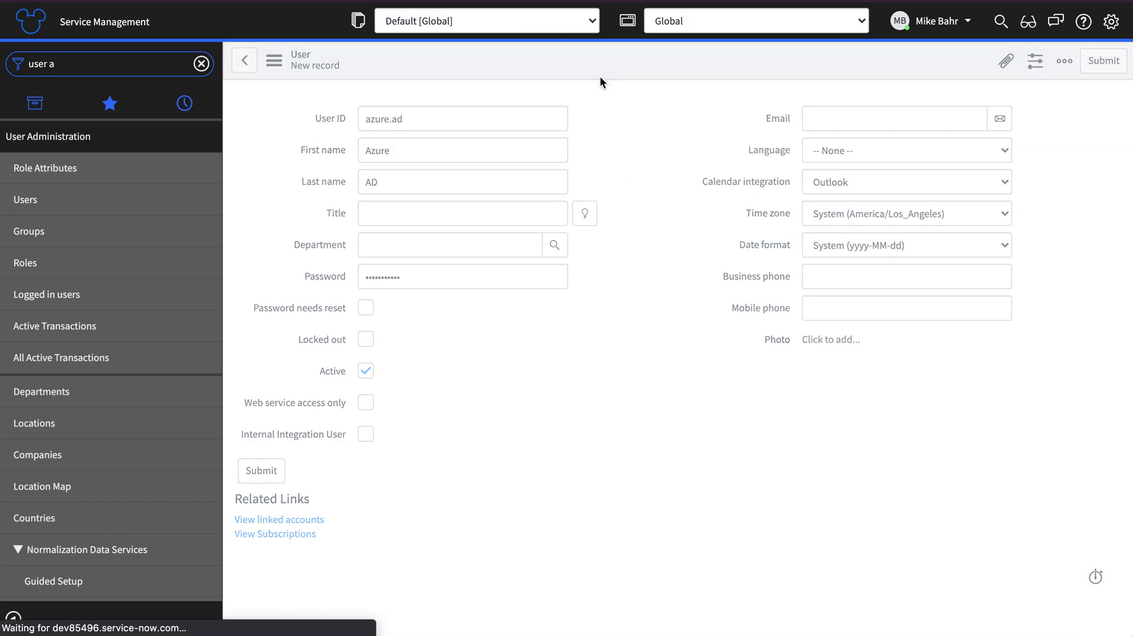
Add the admin role to the azure.ad user's Roles list and save it
scroll(578, 469, "down", 4)
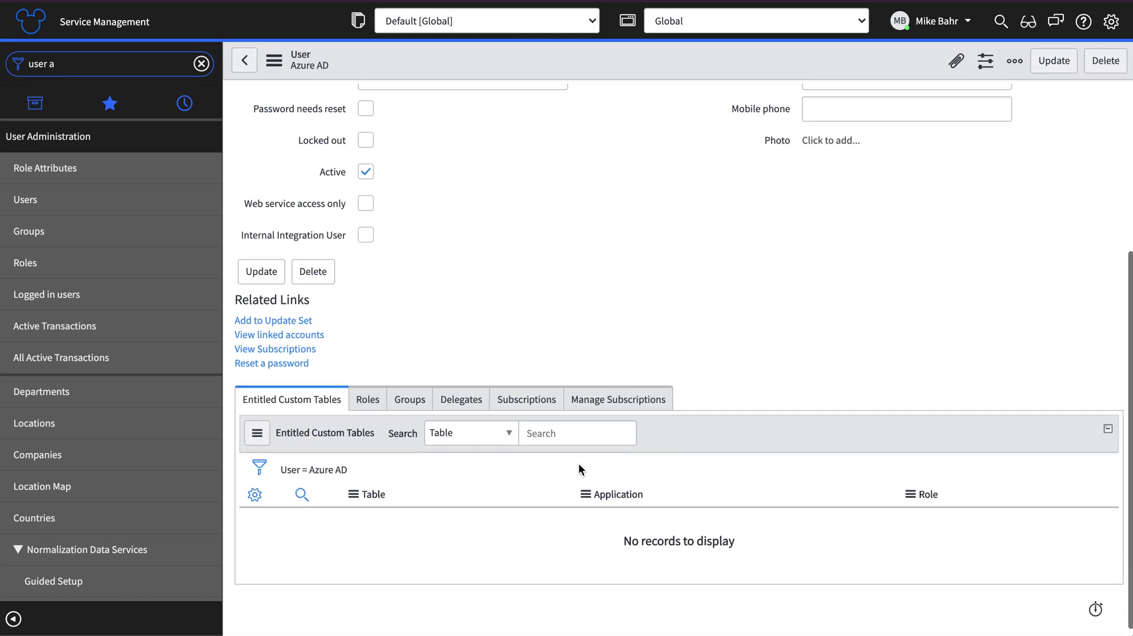
left_click(367, 400)
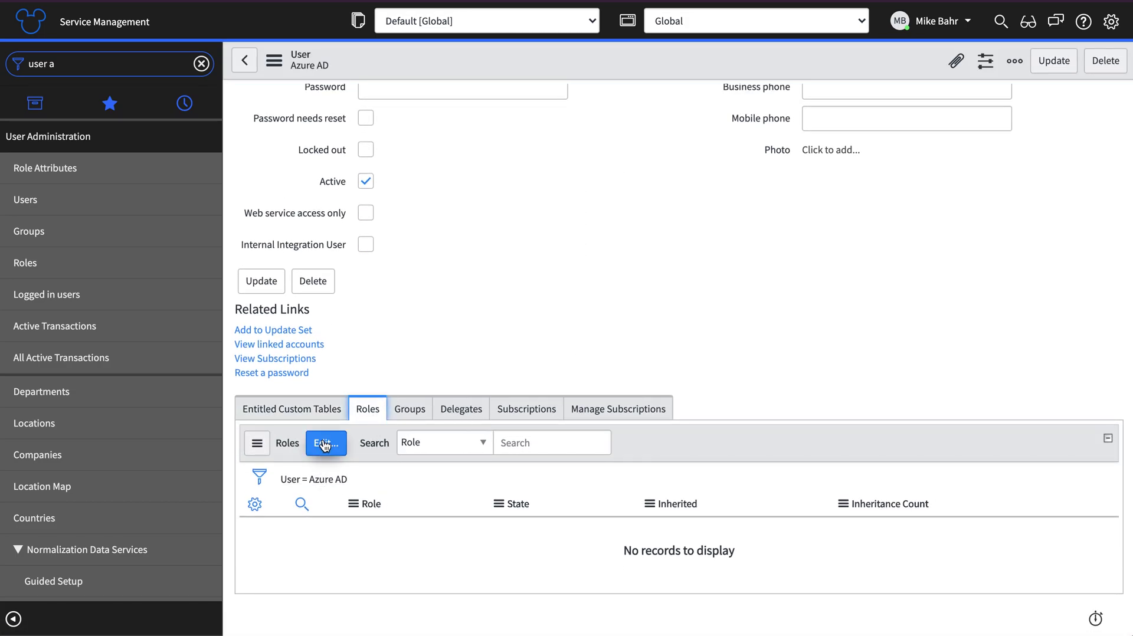
left_click(324, 443)
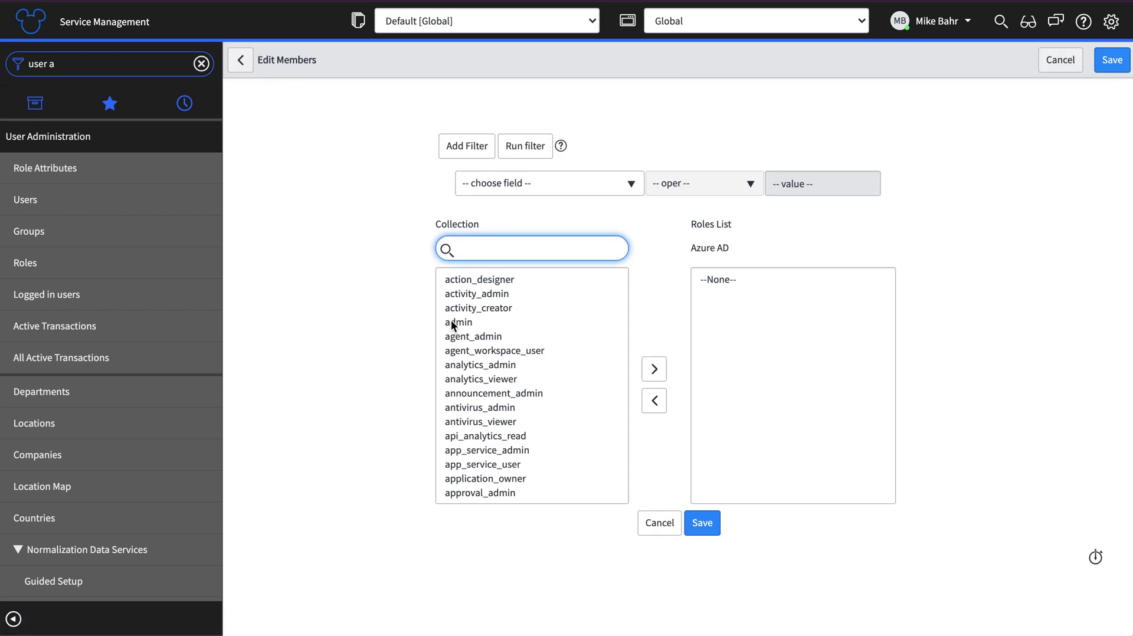
double_click(451, 322)
left_click(710, 524)
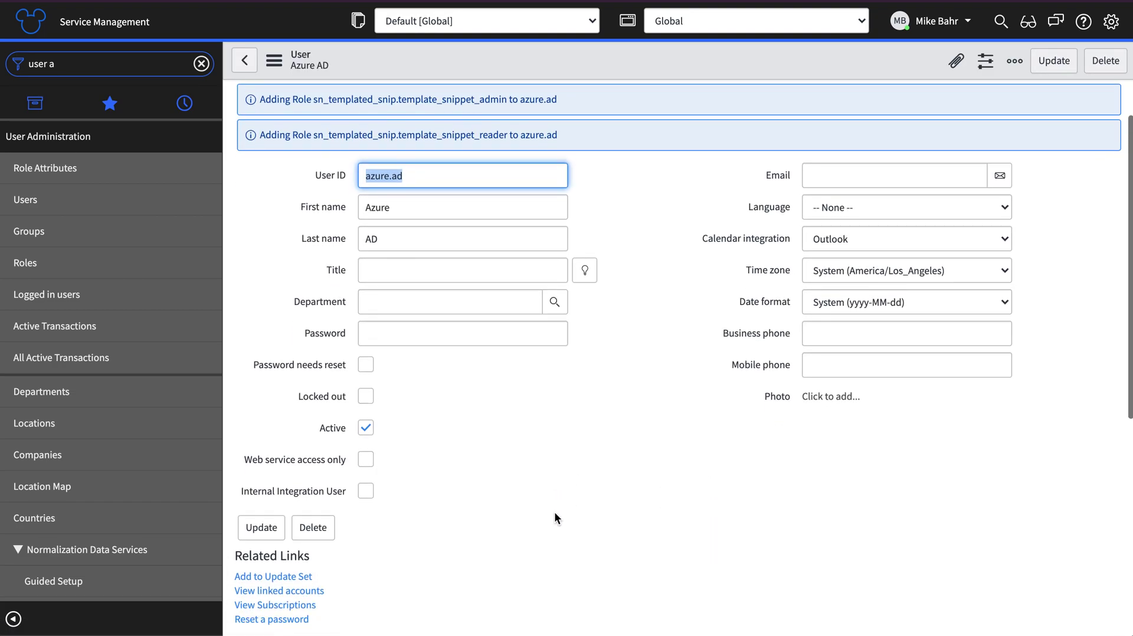
Flag the user as Web service access only and Internal Integration User, update, then select its user ID
left_click(365, 459)
left_click(364, 495)
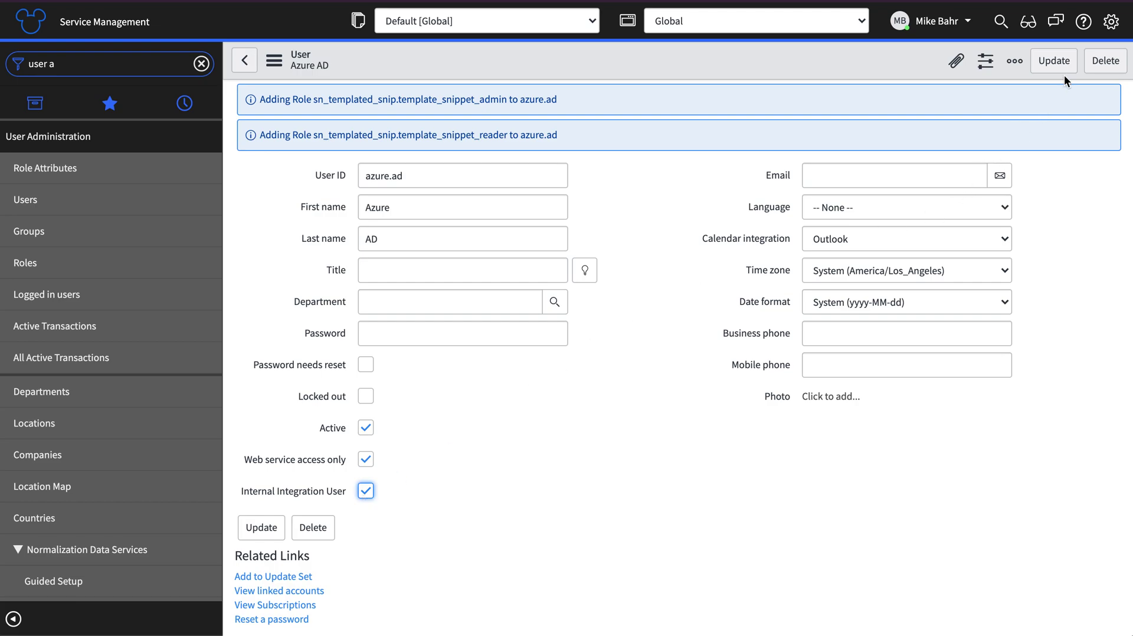
left_click(1055, 62)
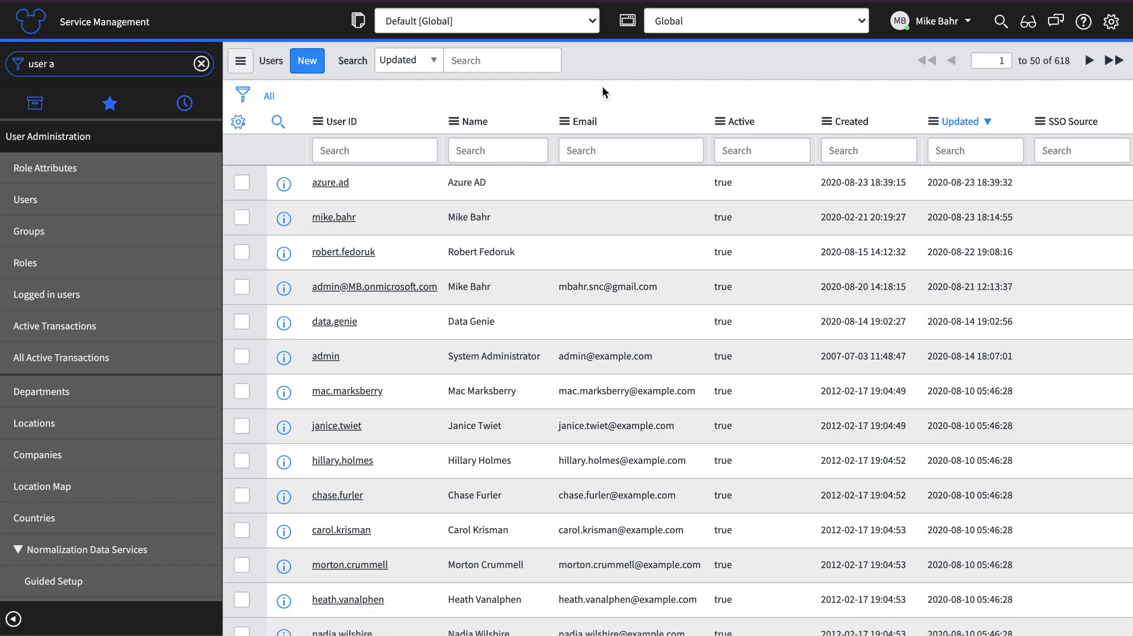
left_click(349, 187)
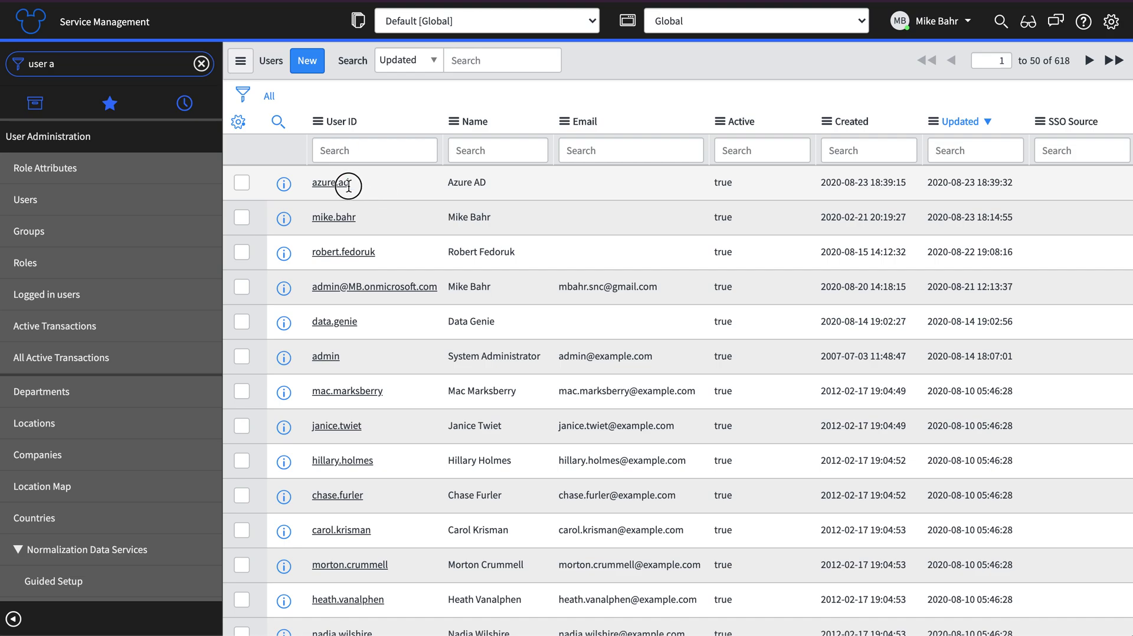
double_click(349, 187)
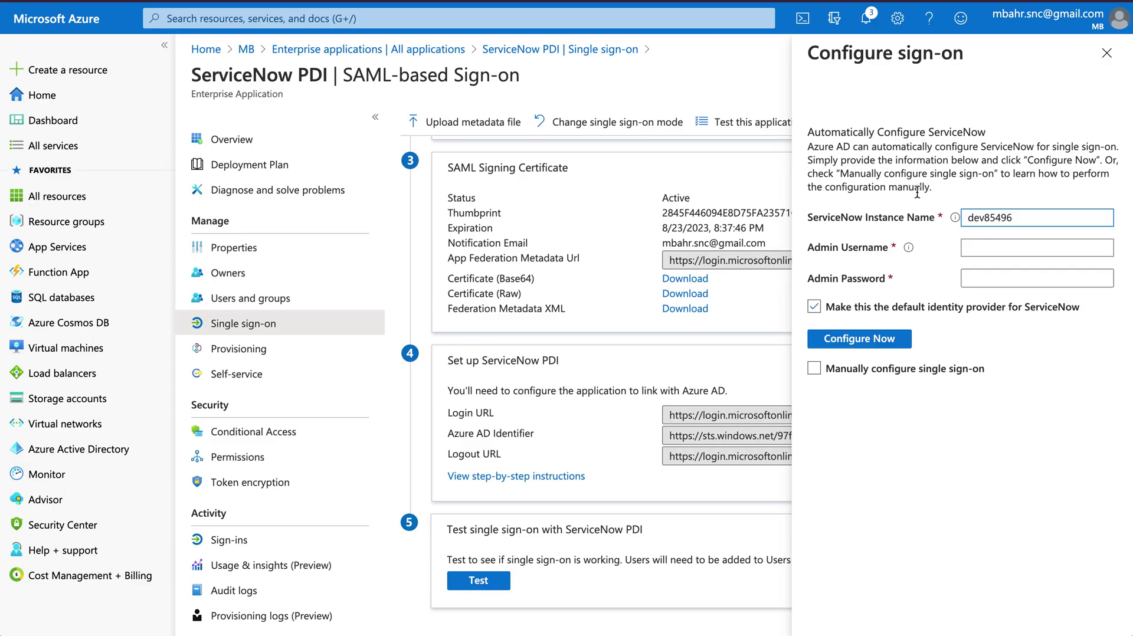
Enter the ServiceNow admin username and password, then run Configure Now, which rejects the credentials
left_click(1012, 244)
type("azuer")
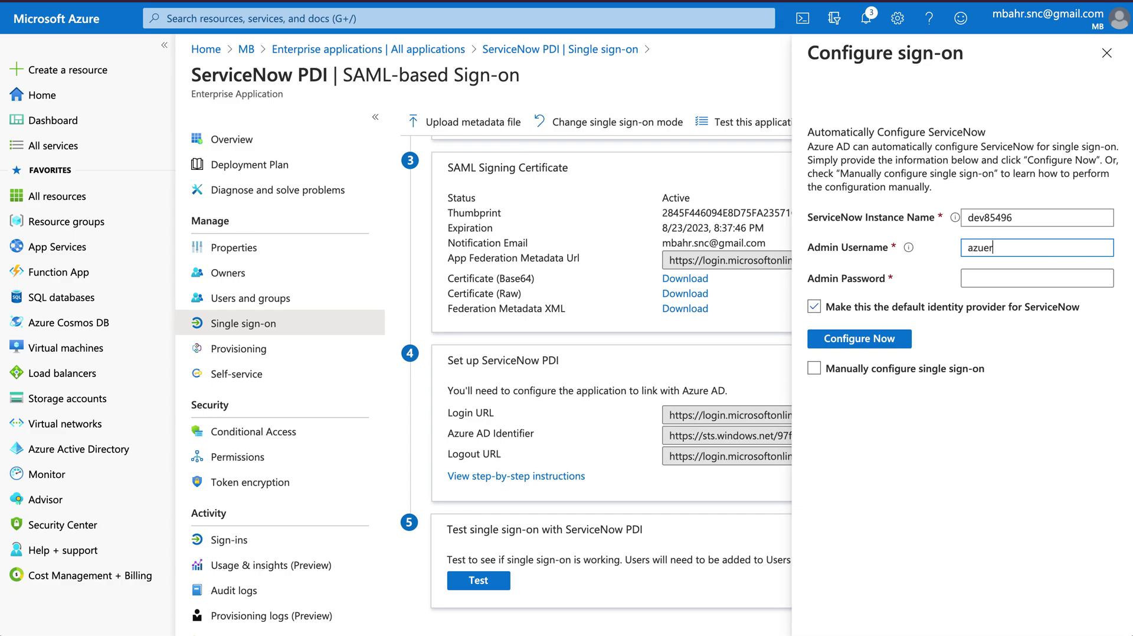
key("BackSpace")
key("BackSpace")
type("re.ad")
key("Tab")
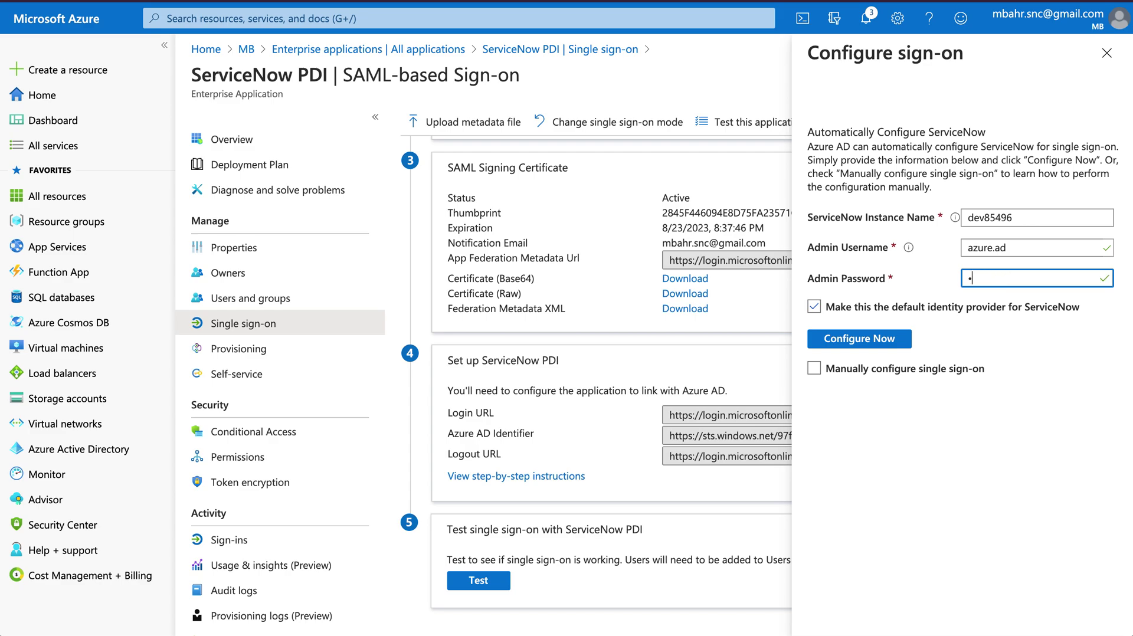
type("****")
key("ctrl+a")
key("BackSpace")
type("*****")
left_click(882, 336)
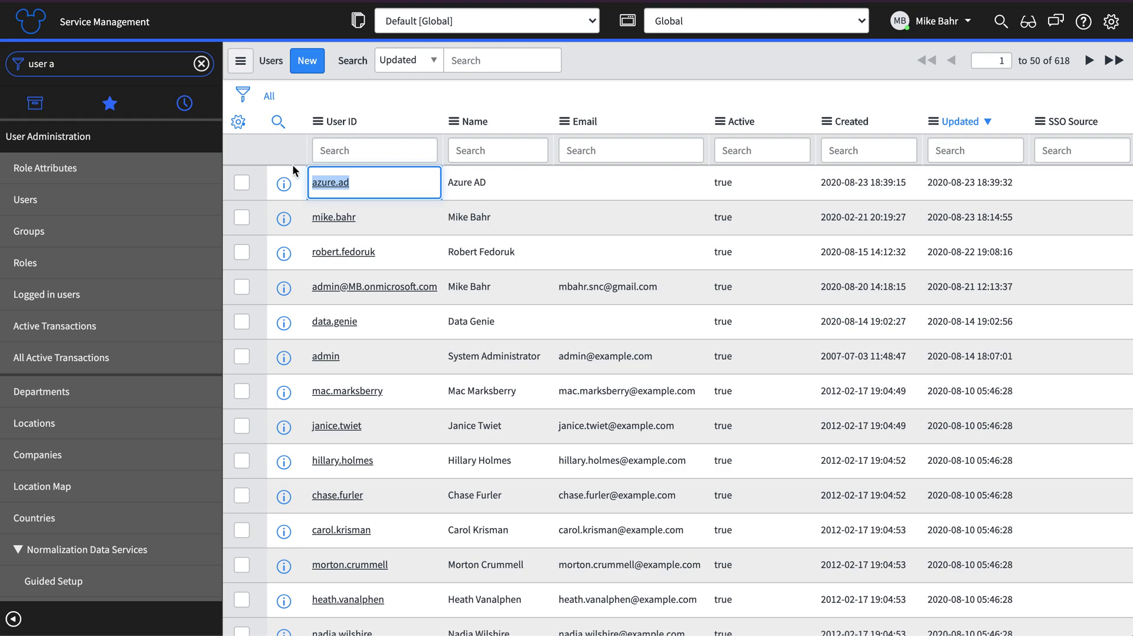
Open the azure.ad user record, enter a new password and update it
left_click(333, 182)
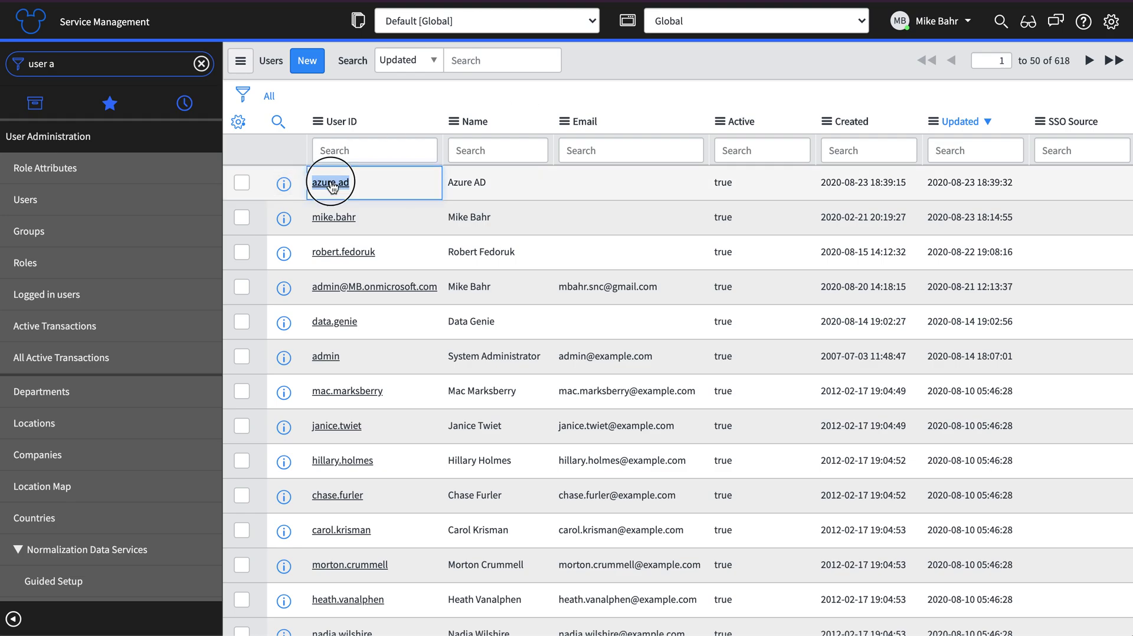
left_click(424, 277)
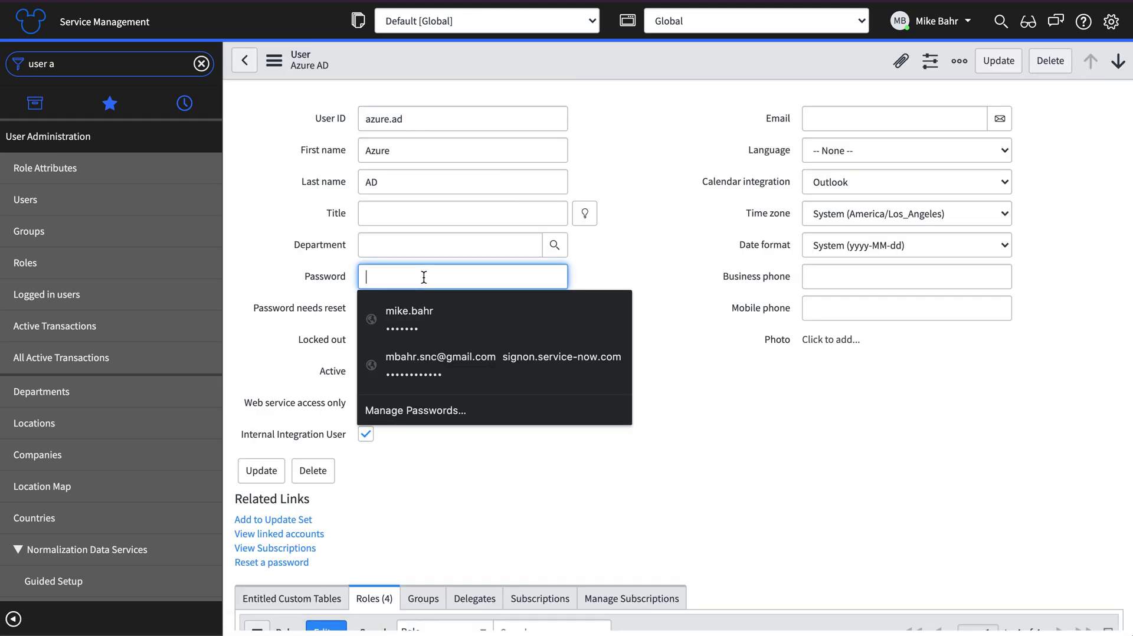
type("•")
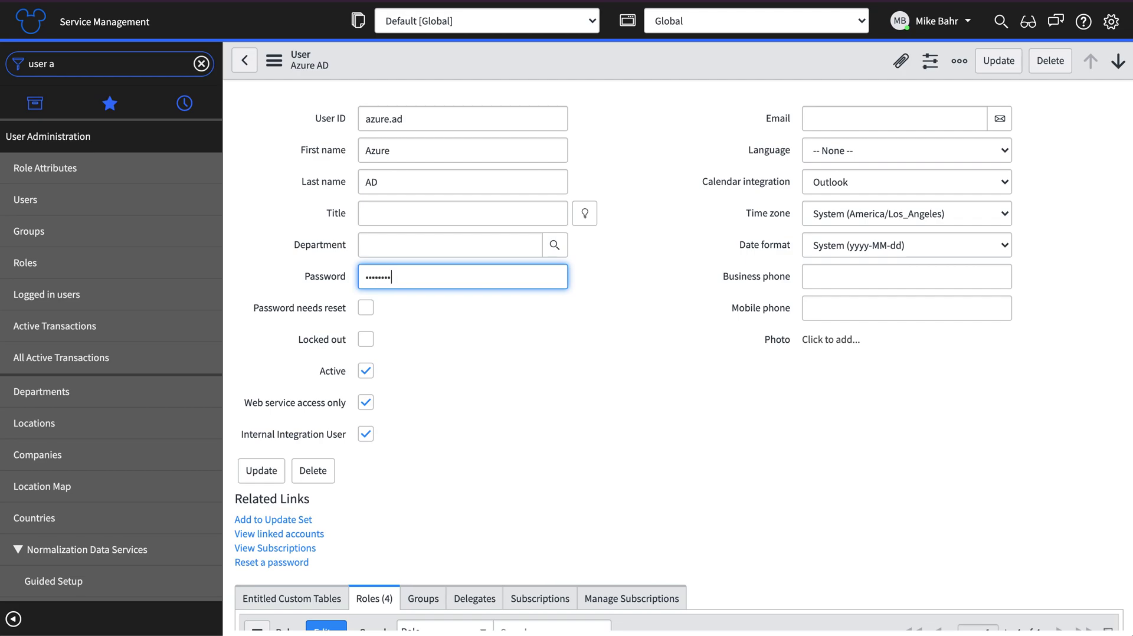
left_click(990, 59)
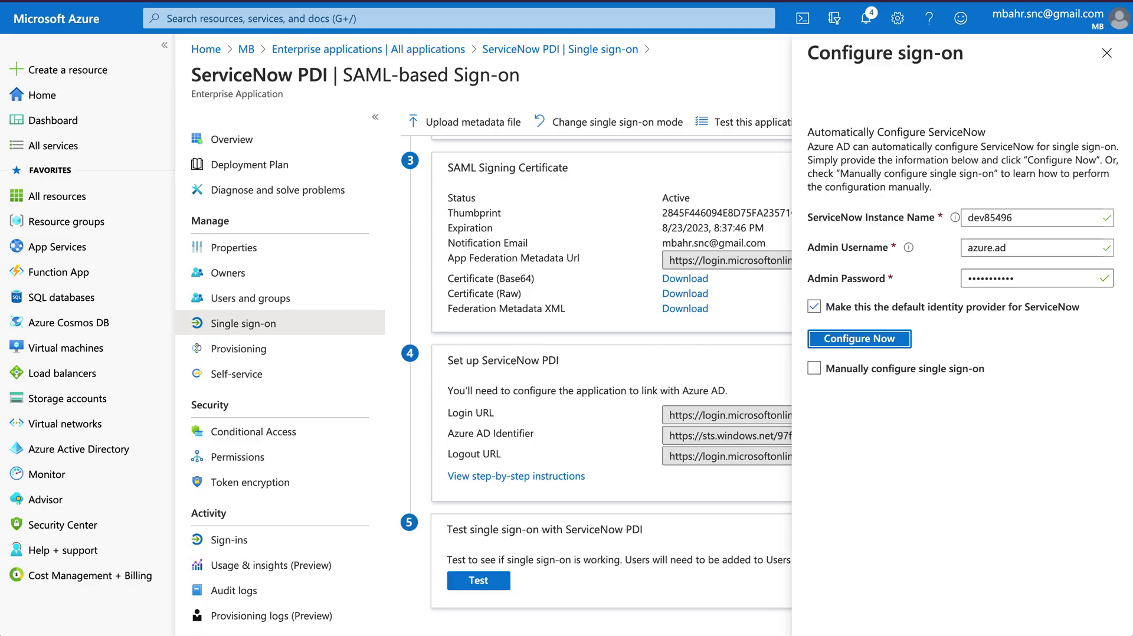
Replace the admin password and rerun Configure Now, then reopen the azure.ad user record
double_click(1016, 284)
type("••")
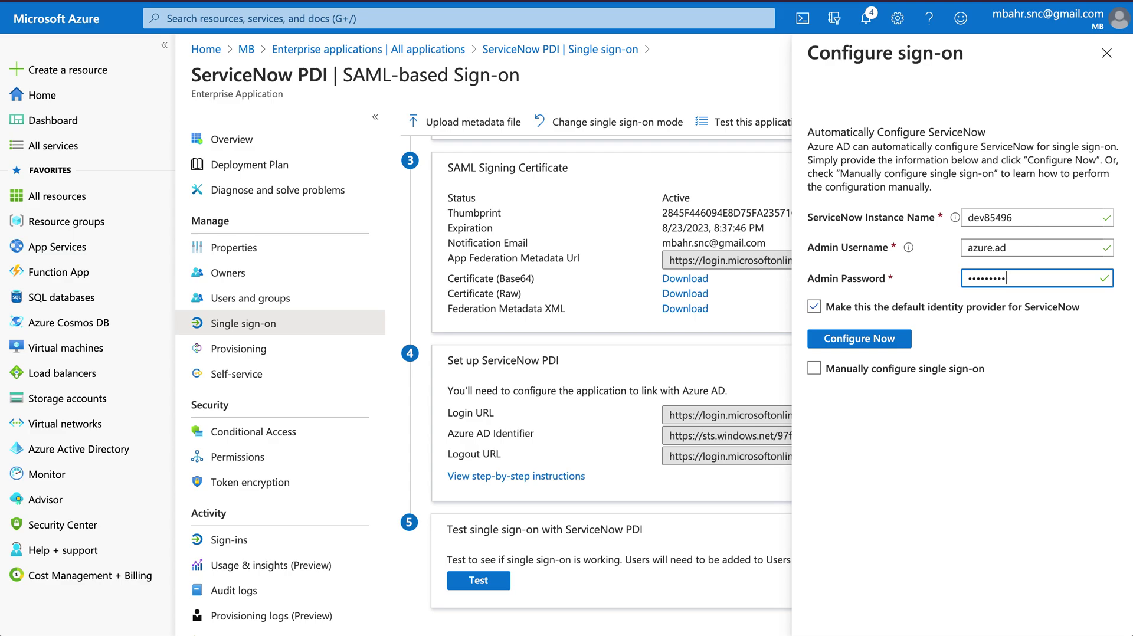
left_click(868, 341)
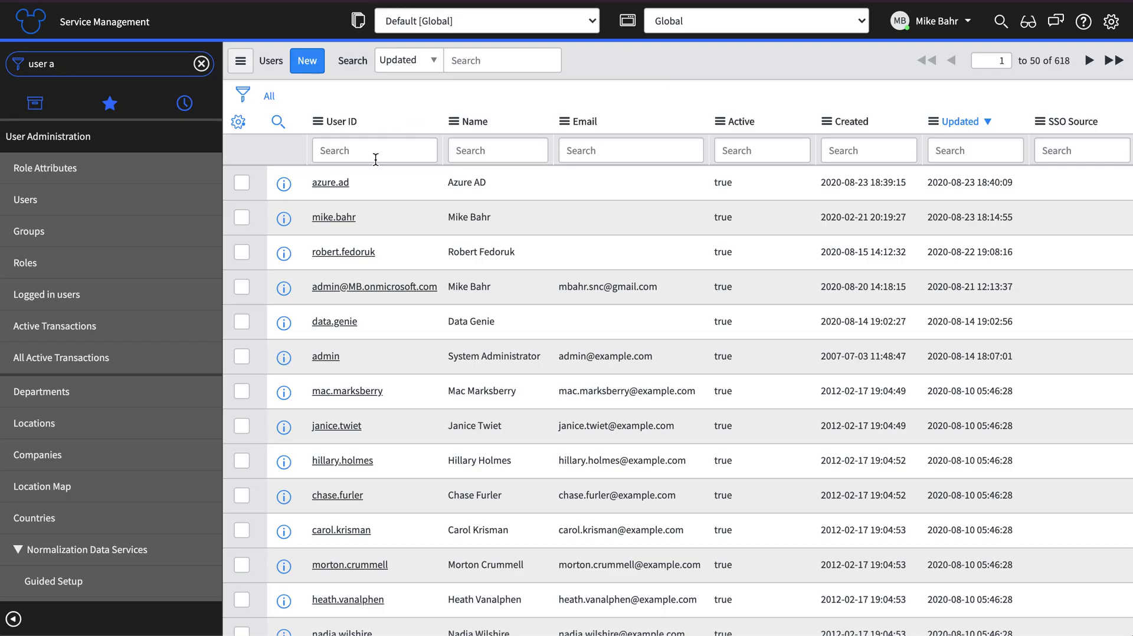
left_click(331, 182)
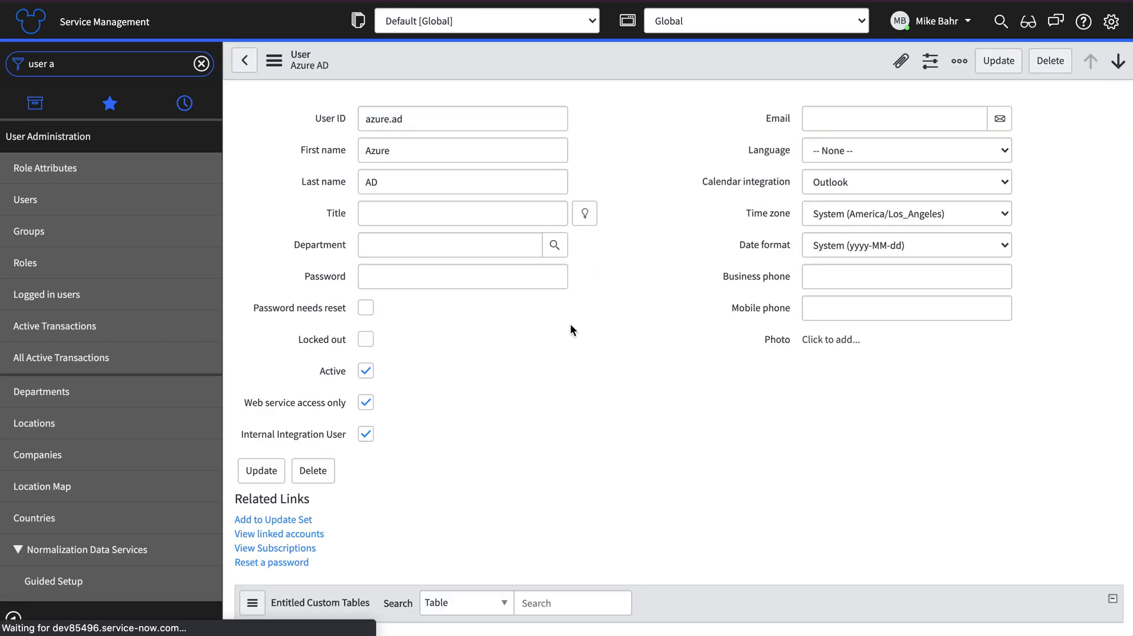
Enter another new password for azure.ad and save the user record from the header menu
left_click(401, 286)
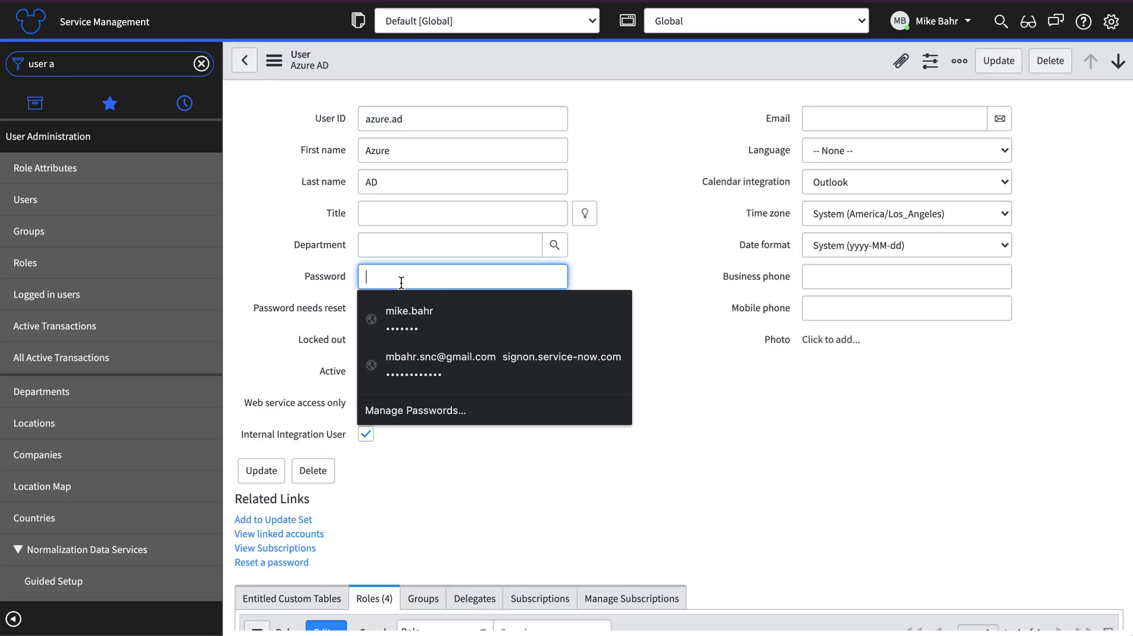
type("*")
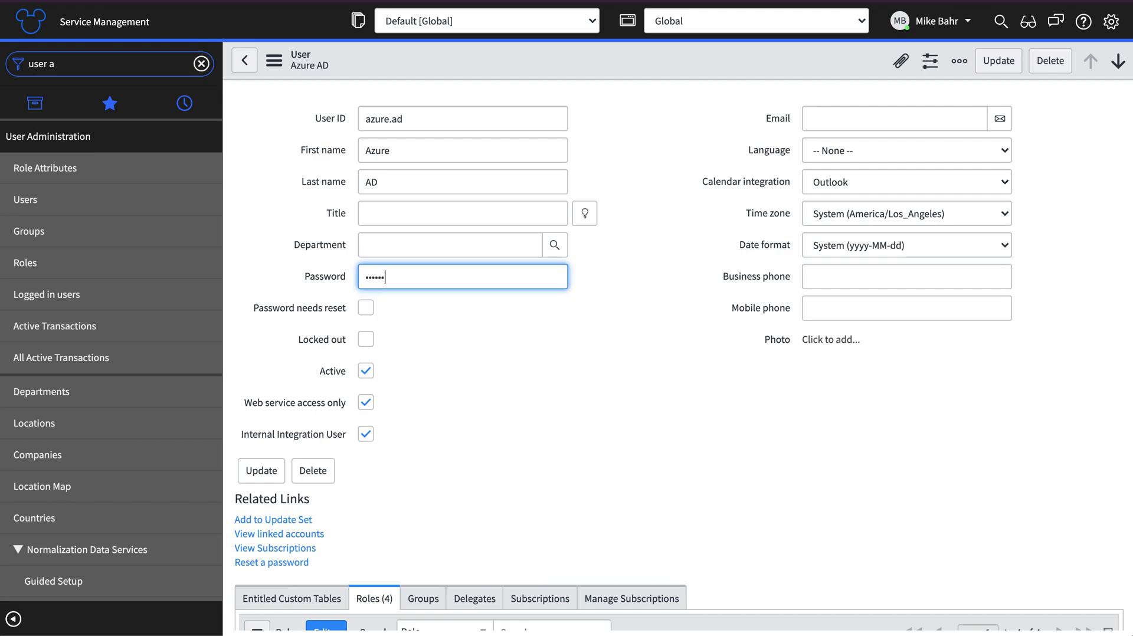
type("*")
right_click(446, 59)
left_click(468, 76)
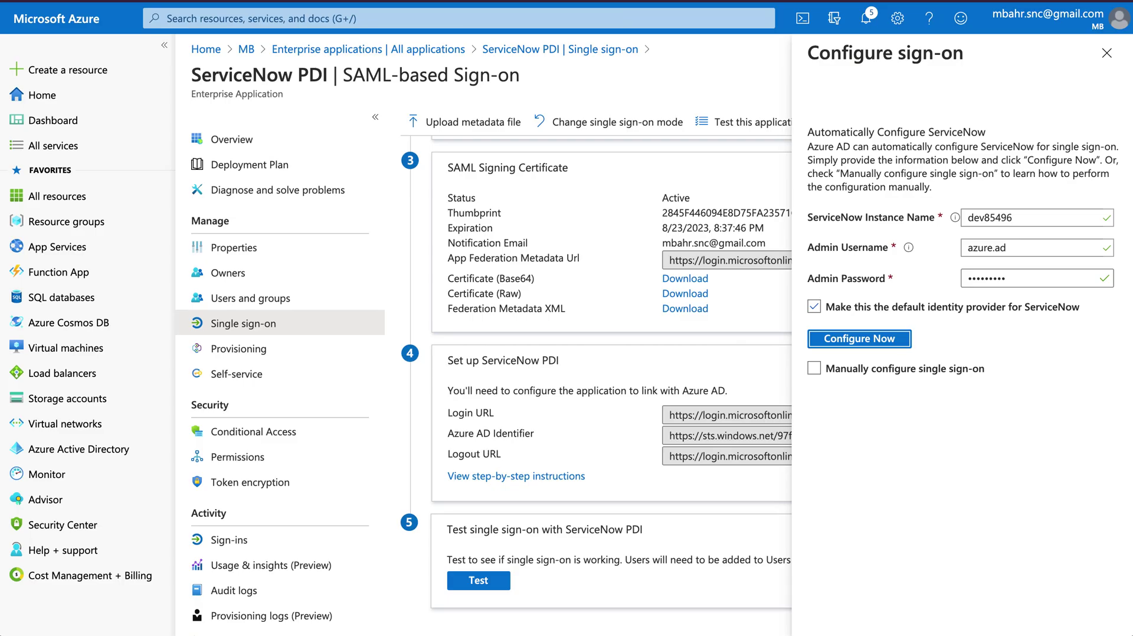
Enter the matching admin password, rerun Configure Now successfully, and close the sign-on panel
double_click(1004, 276)
type("*******")
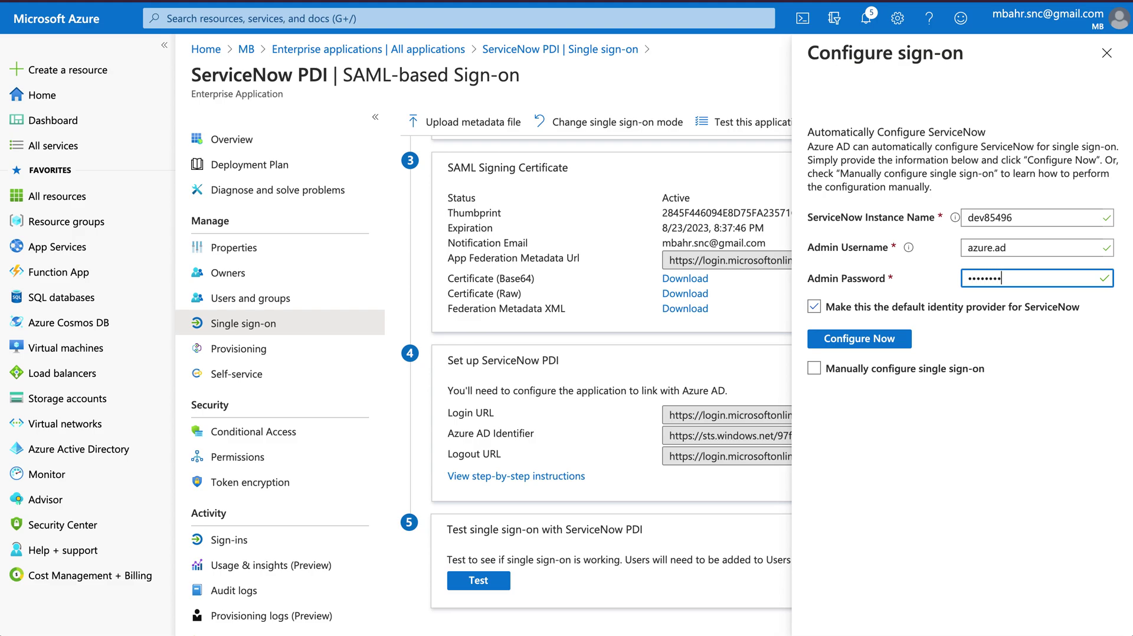
left_click(885, 340)
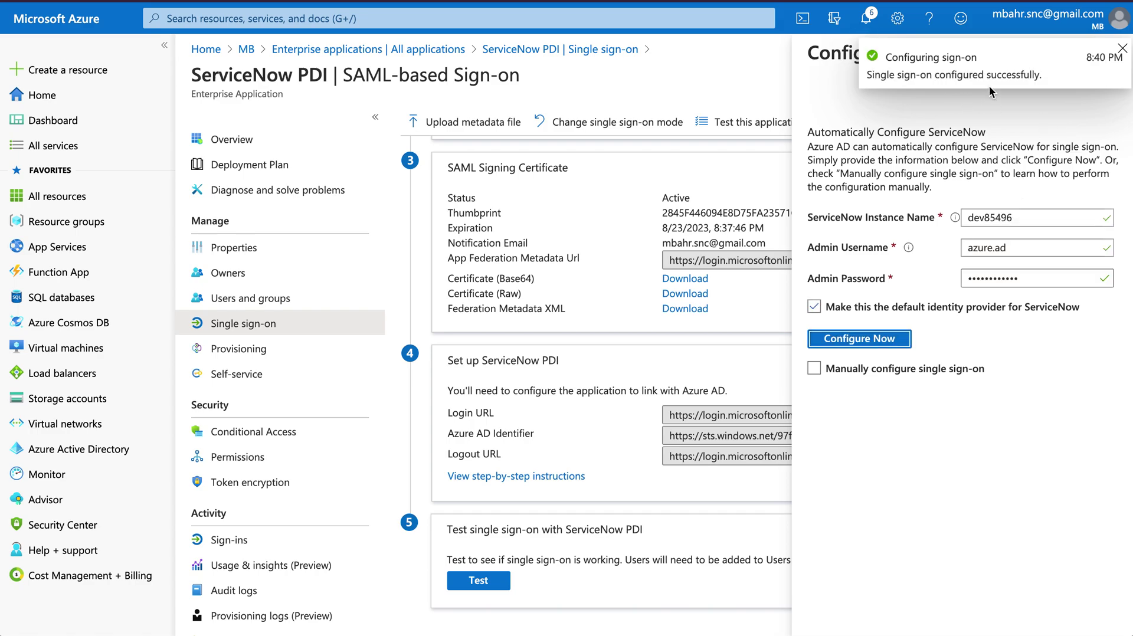
left_click(1121, 51)
left_click(1117, 52)
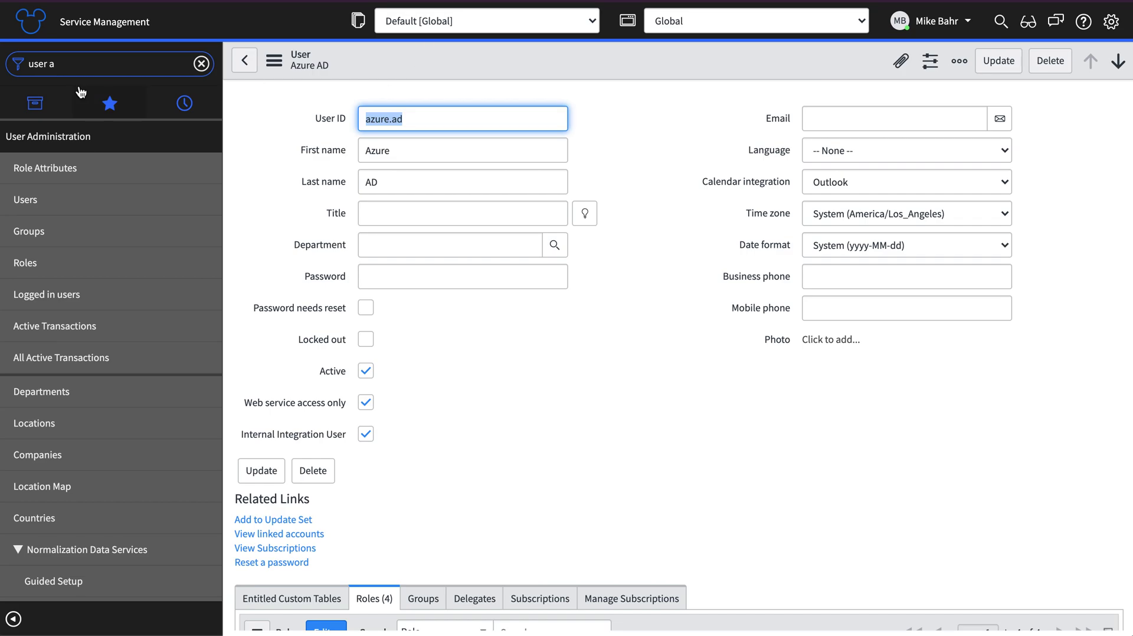
Filter the navigator for sso, go to Identity Providers, and open Microsoft Azure Federated Single Sign-on
left_click(65, 62)
type("sso")
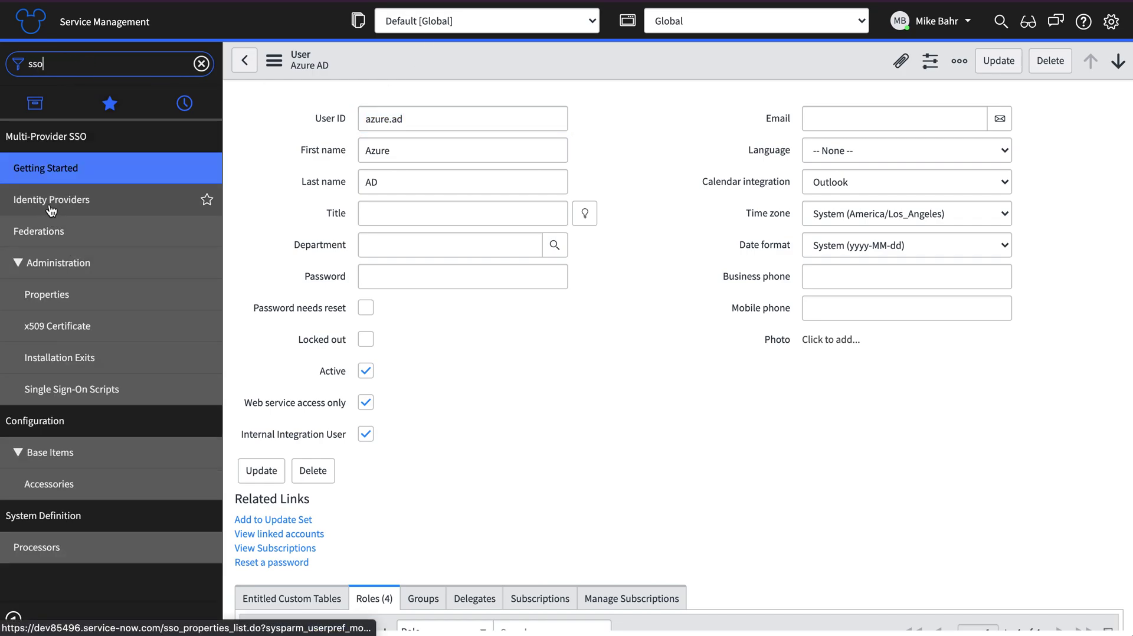
left_click(51, 201)
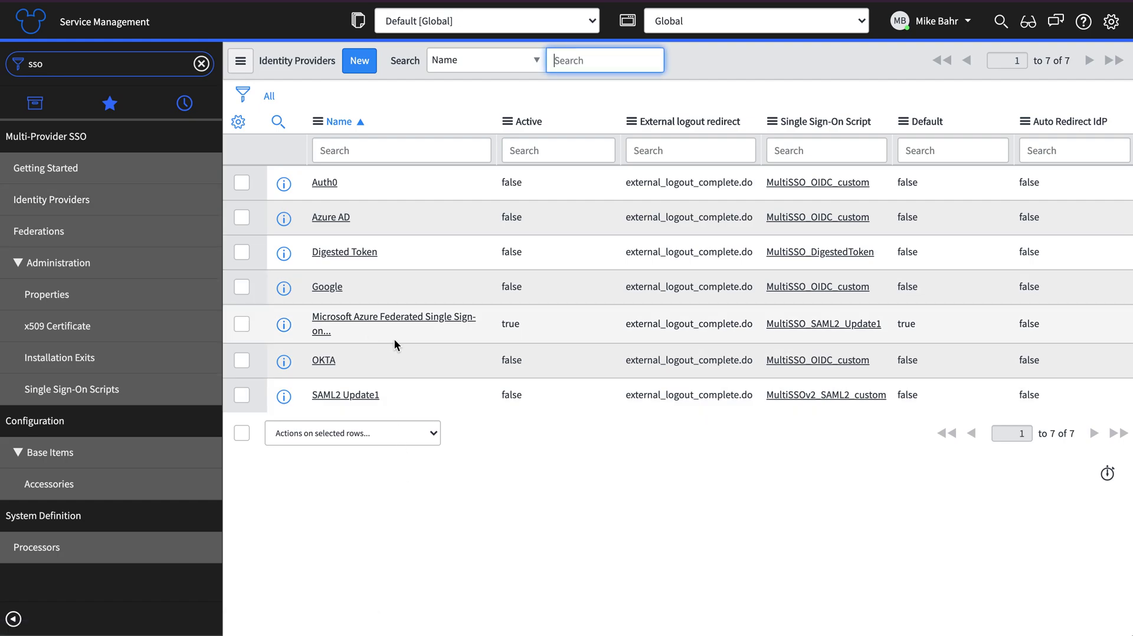
left_click_drag(318, 325, 449, 330)
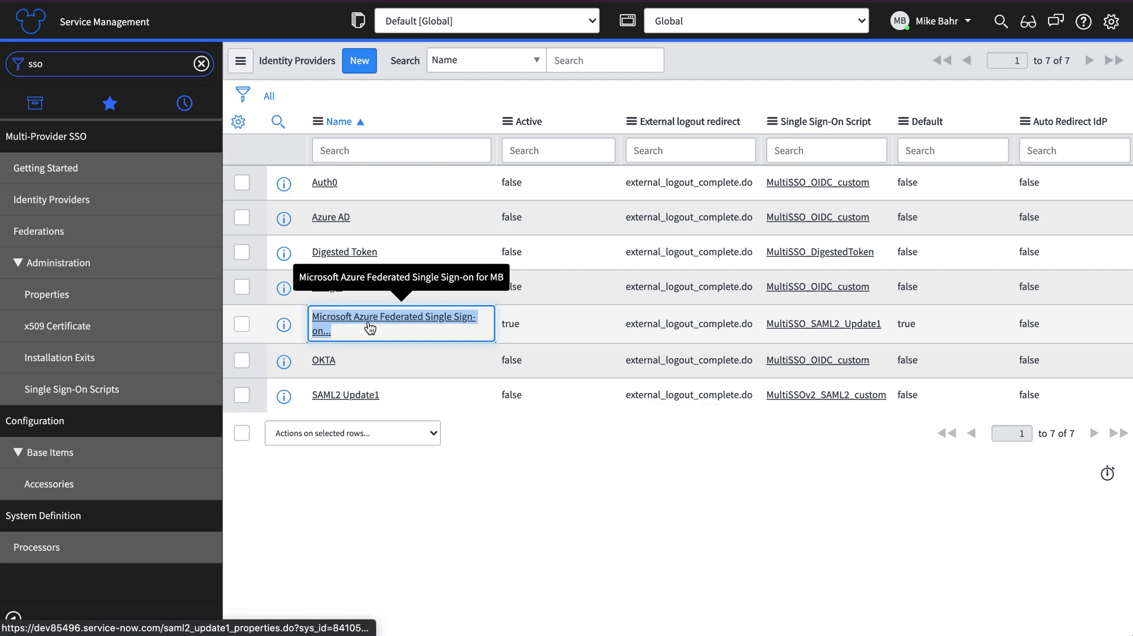
left_click(369, 324)
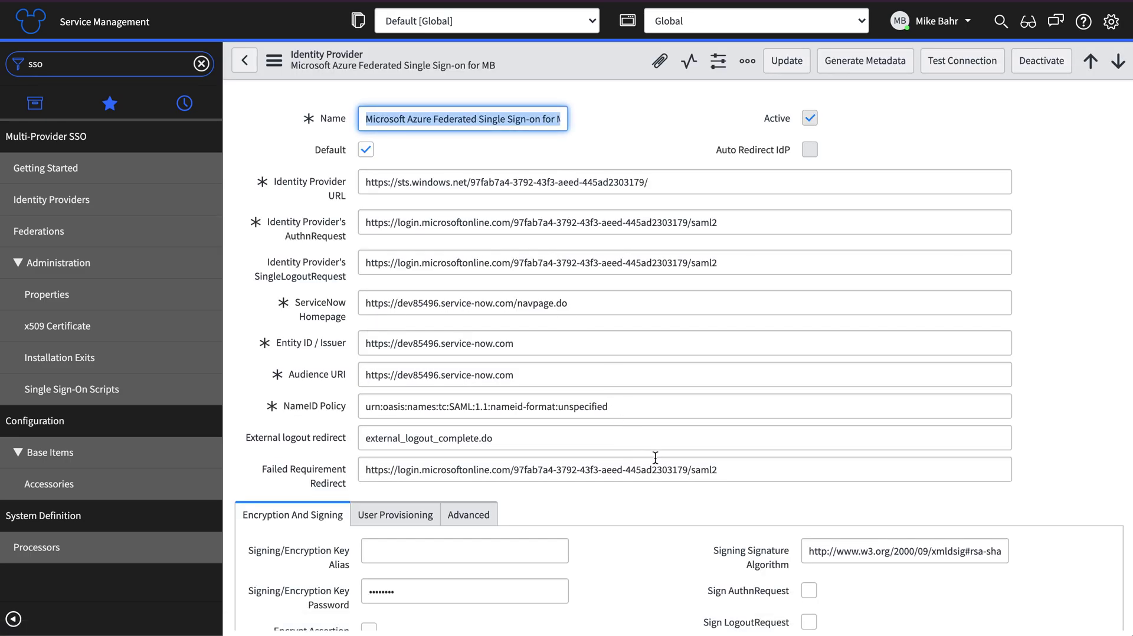
Add the Microsoft Azure Federated Single Sign-on for MB certificate to X.509 Certificates and save
scroll(655, 458, "down", 6)
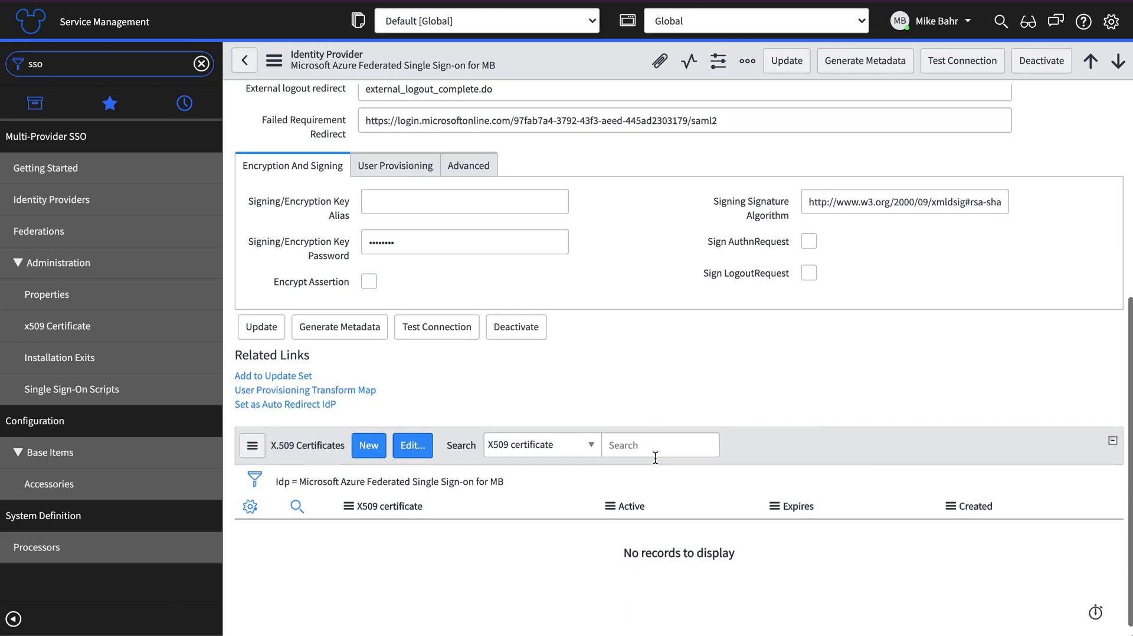
left_click(413, 446)
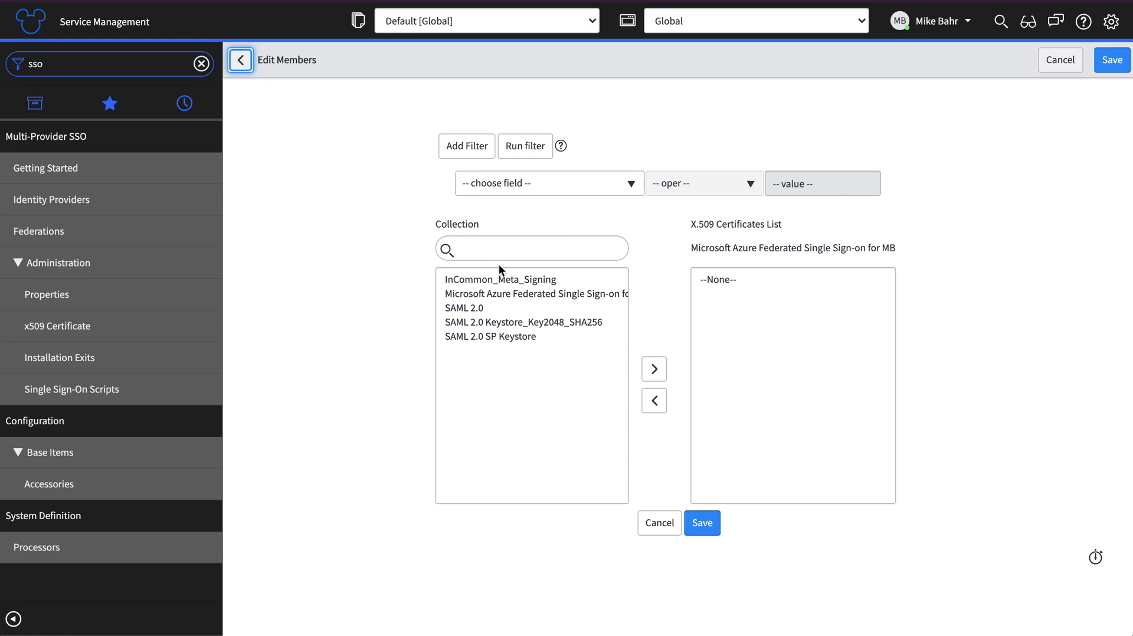
double_click(478, 294)
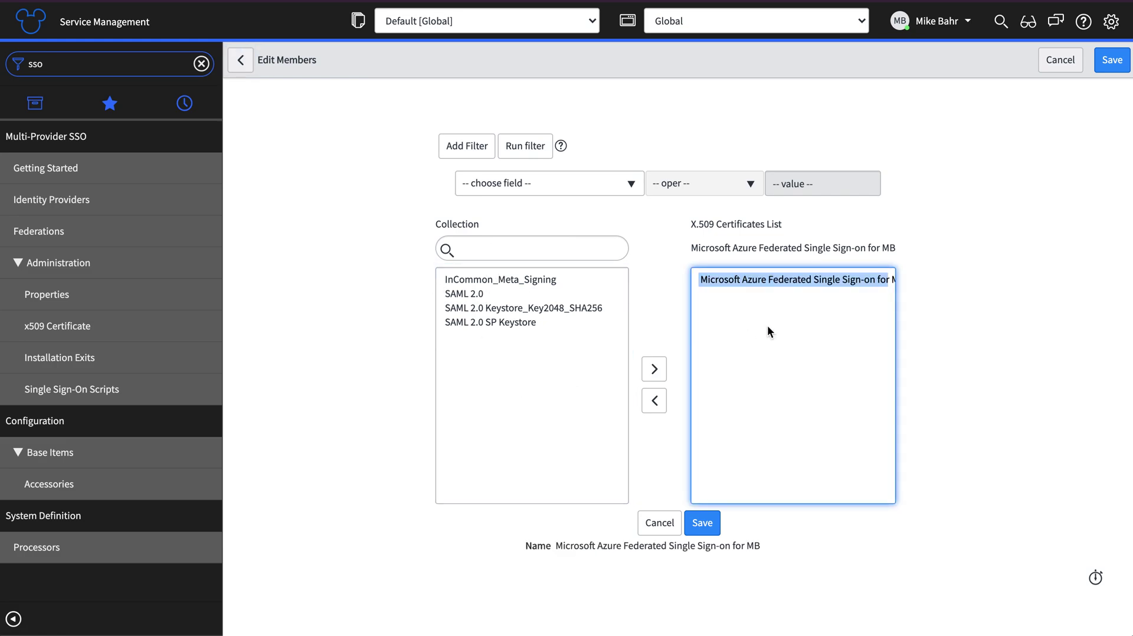
left_click(704, 524)
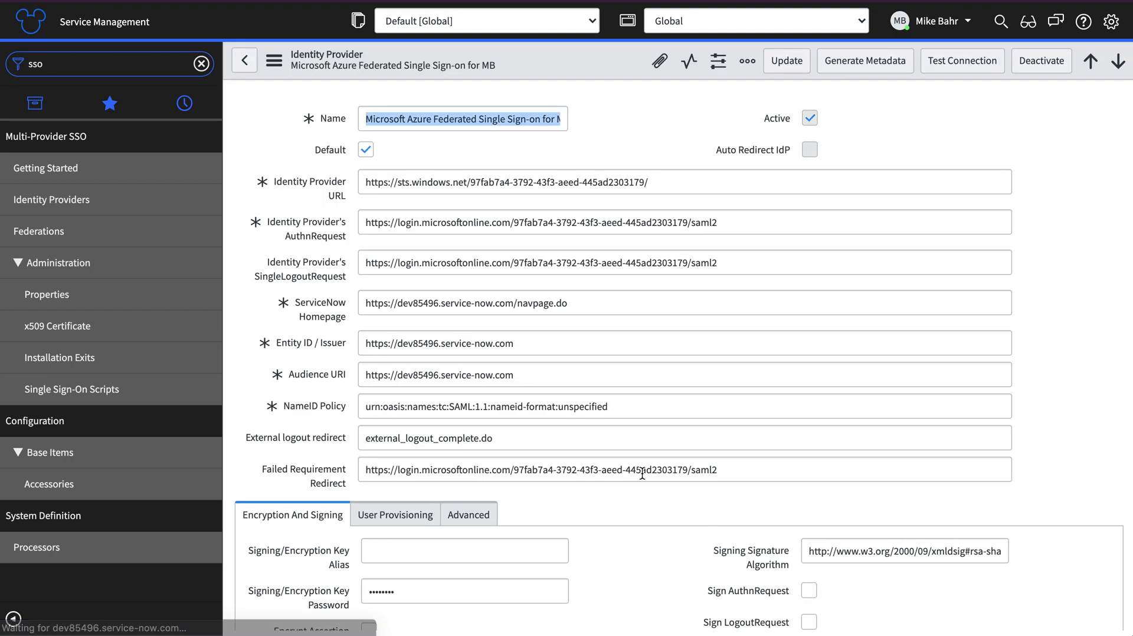
Review the identity provider's User Provisioning and Advanced tabs
scroll(645, 296, "up", 2)
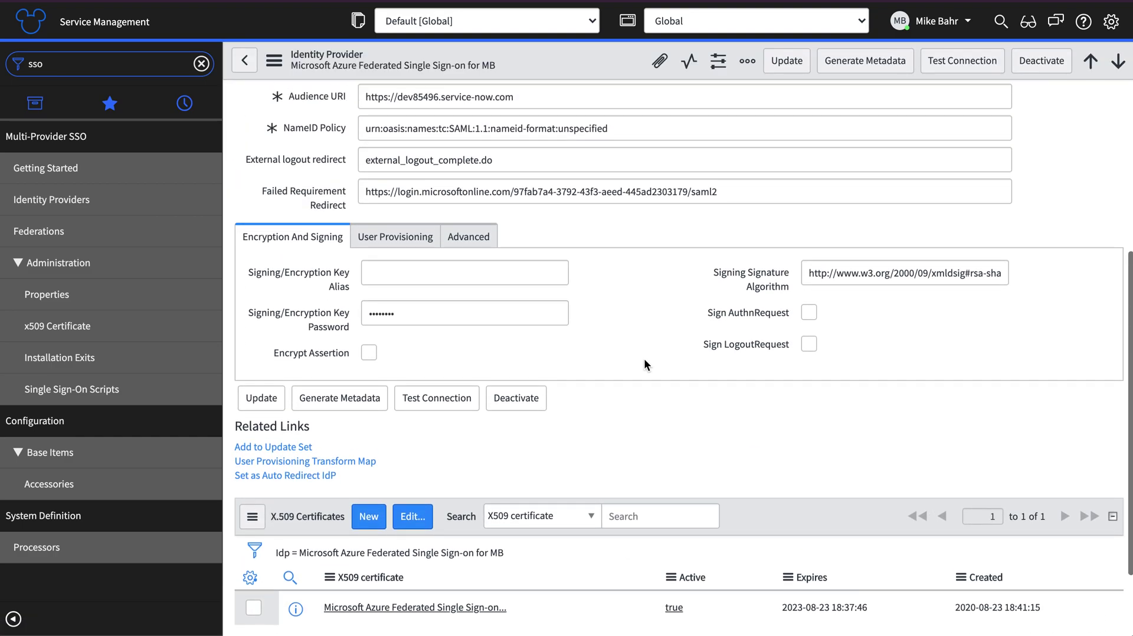
left_click(391, 236)
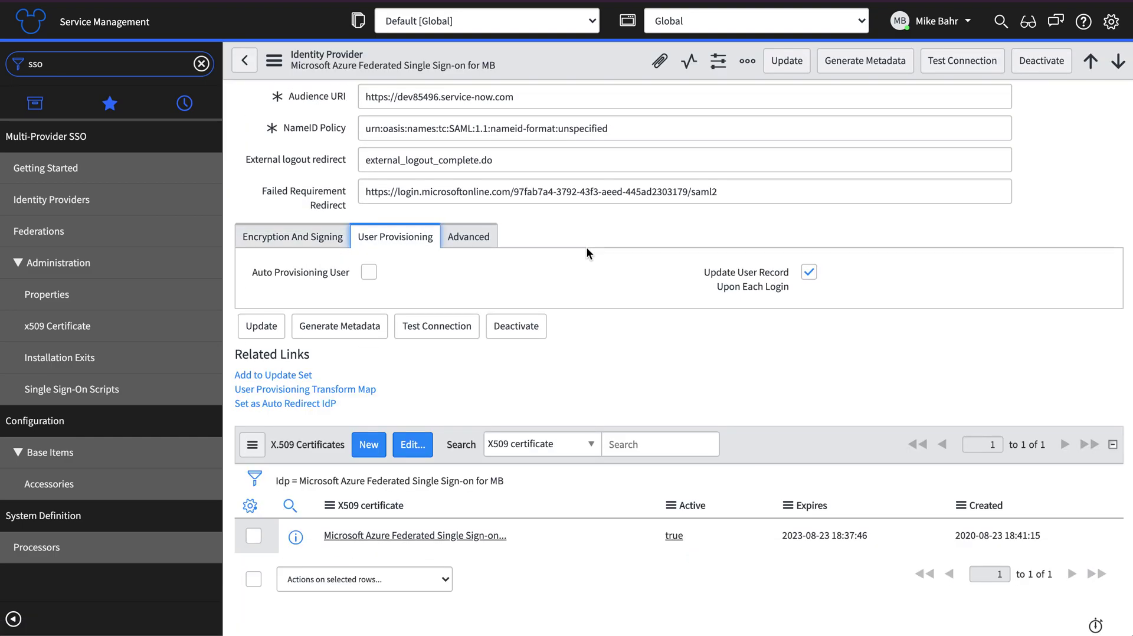
left_click(456, 241)
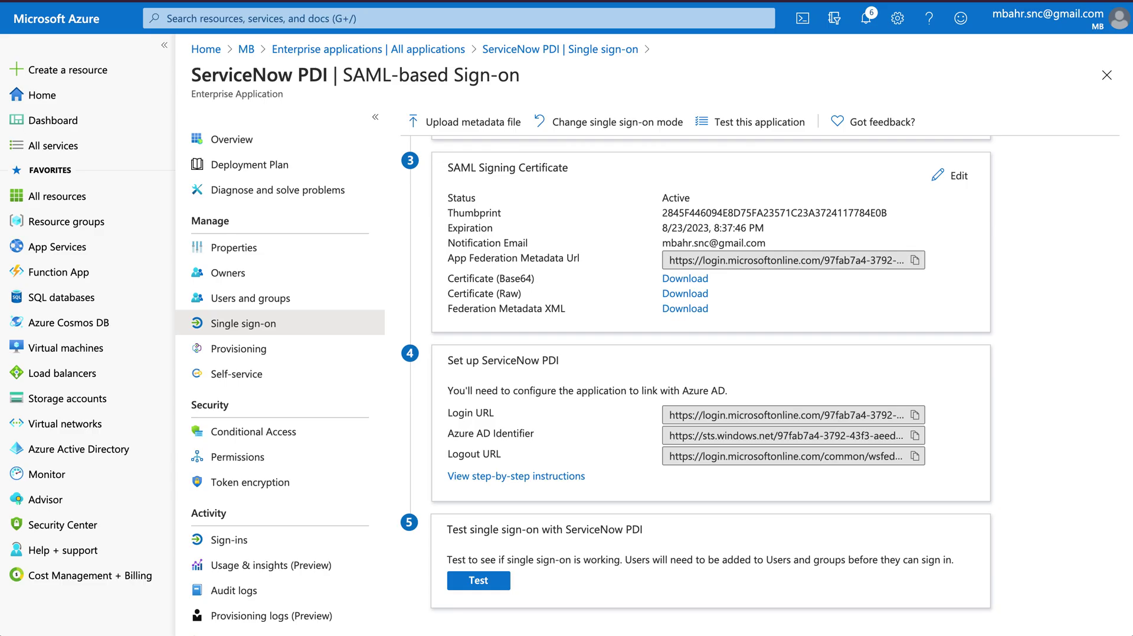
Open ServiceNow PDI's Provisioning page via Get started, showing Provisioning Mode Manual
left_click(225, 354)
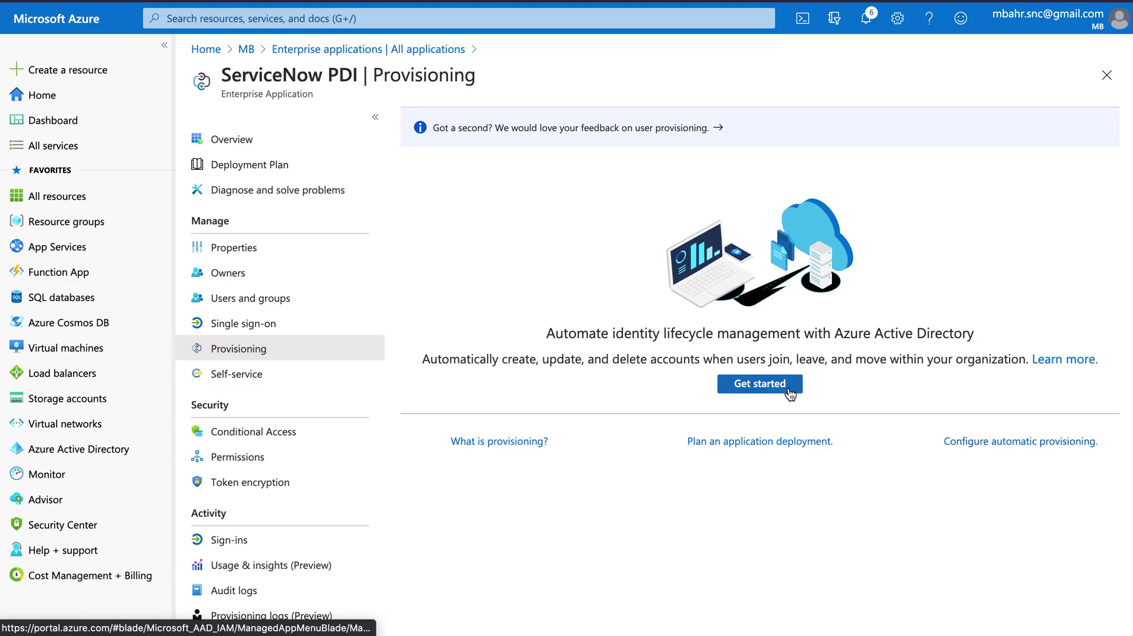
left_click(982, 442)
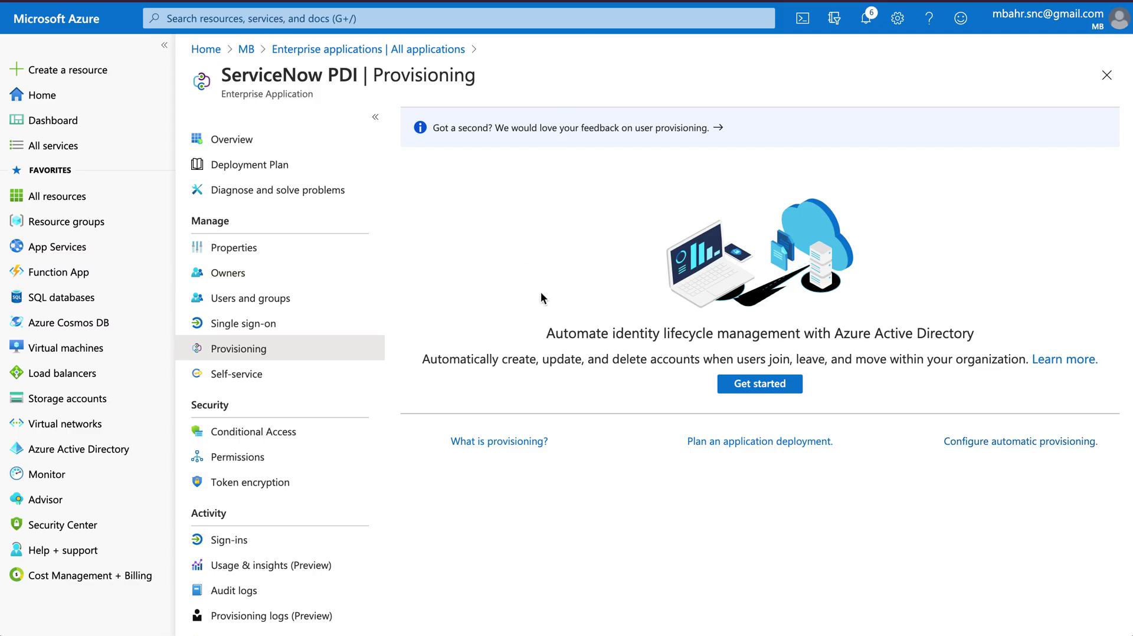
left_click(732, 382)
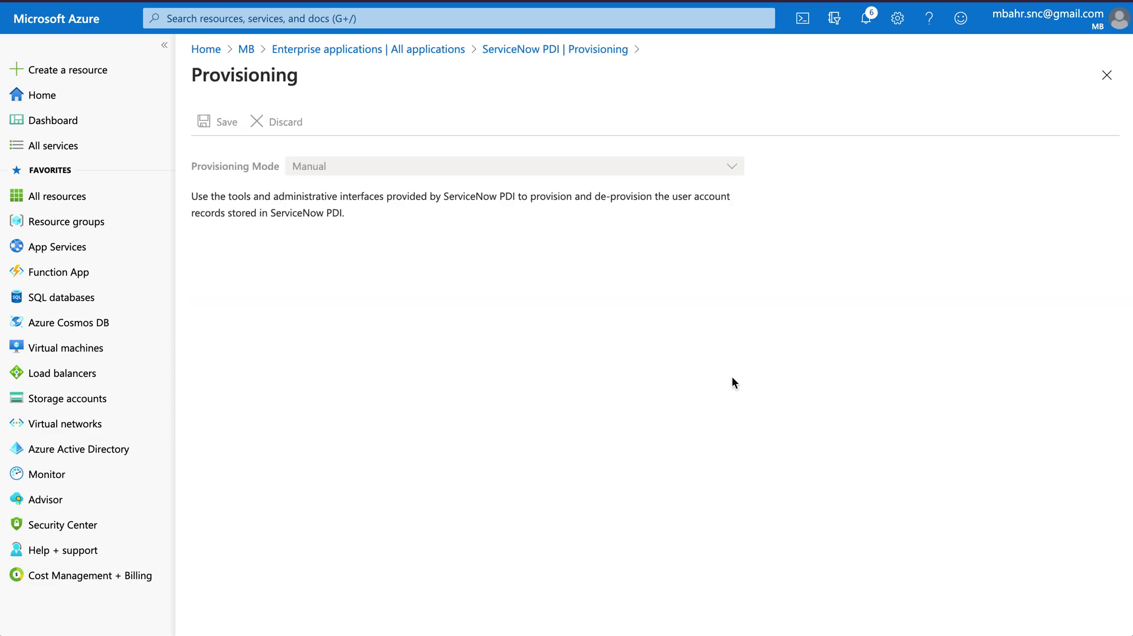
Set provisioning mode to Automatic and enter instance dev85496 with the admin username and password
left_click(306, 168)
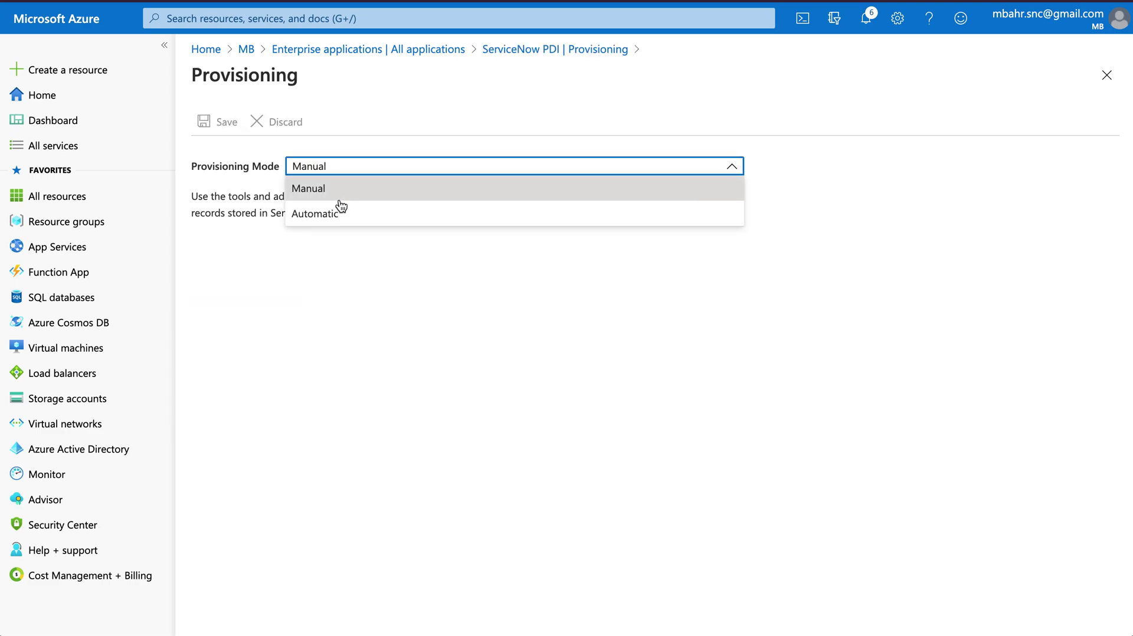
left_click(335, 214)
left_click(342, 341)
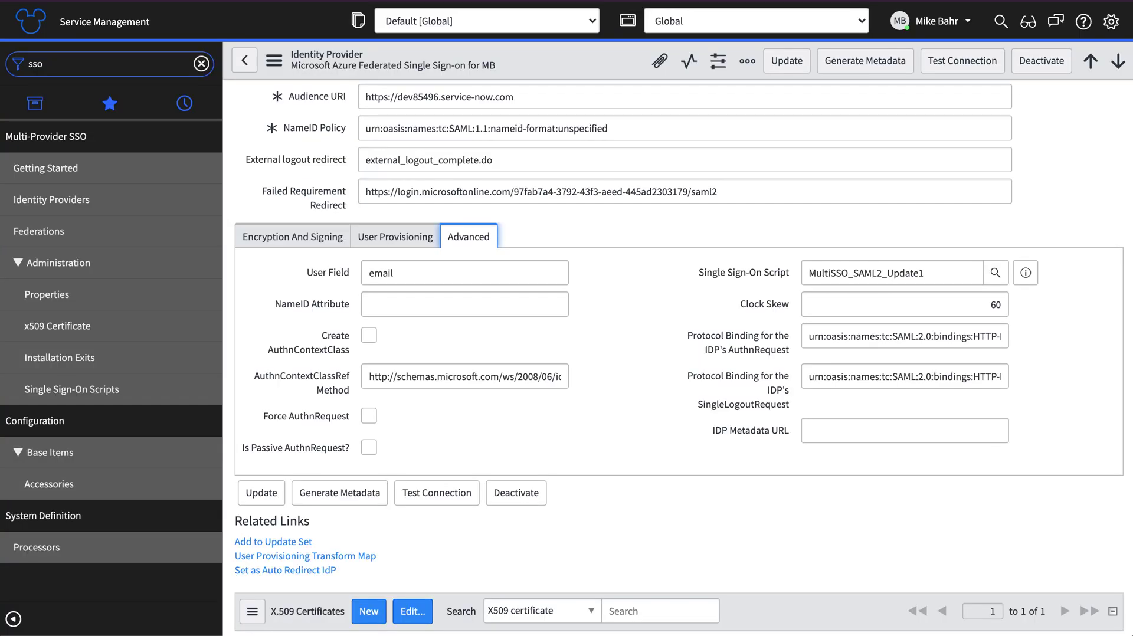
left_click(193, 1)
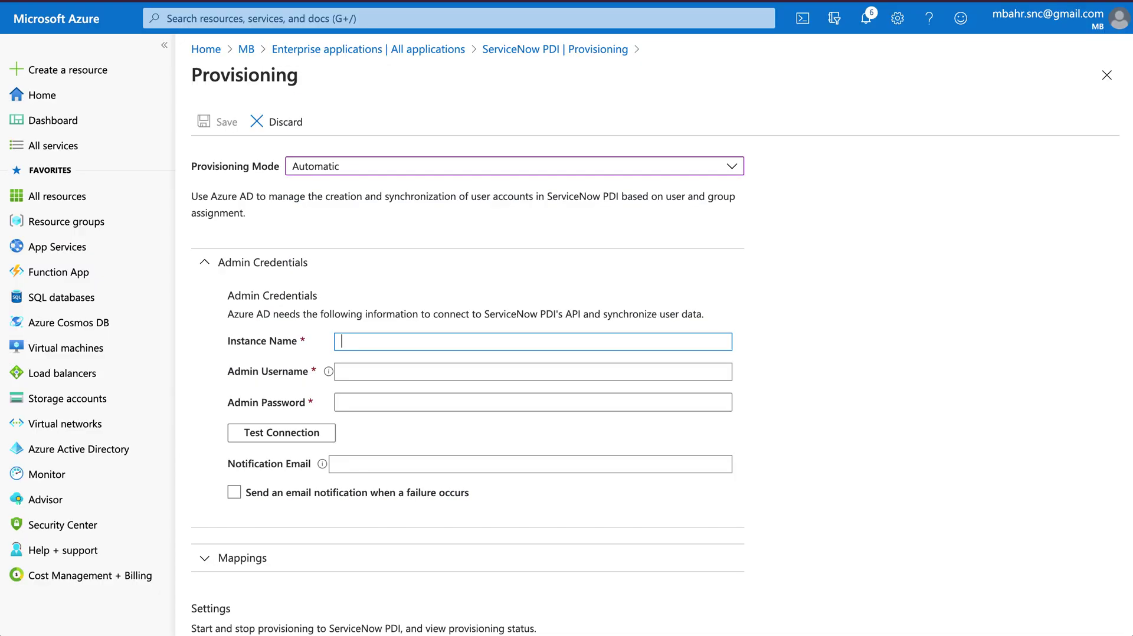
type("dev85496")
left_click(362, 369)
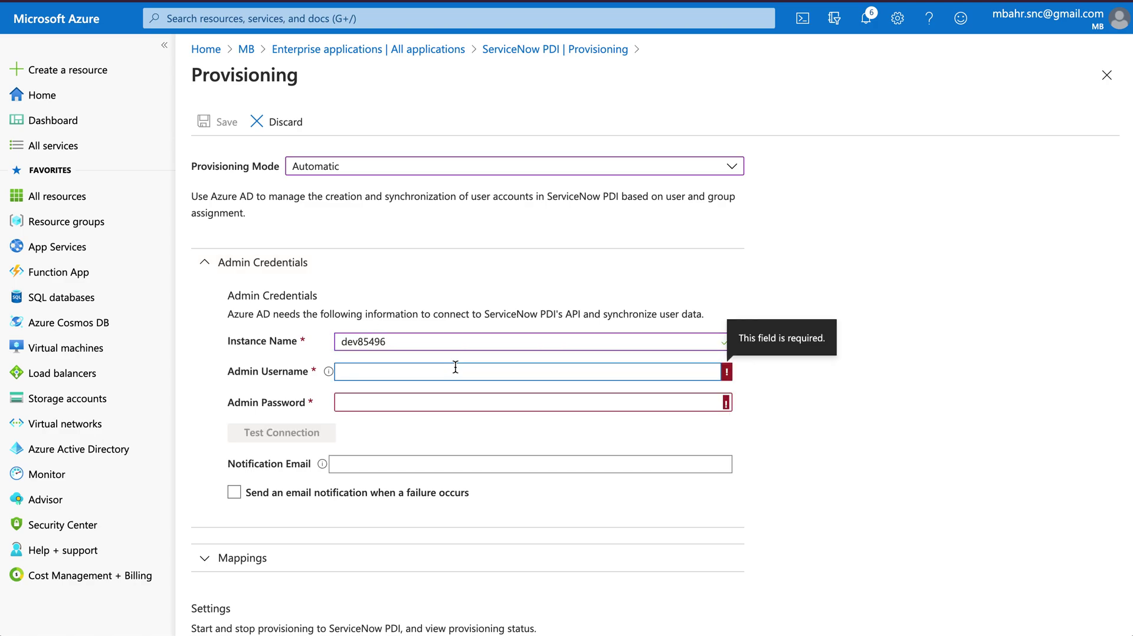
type("azure.ad")
key("Tab")
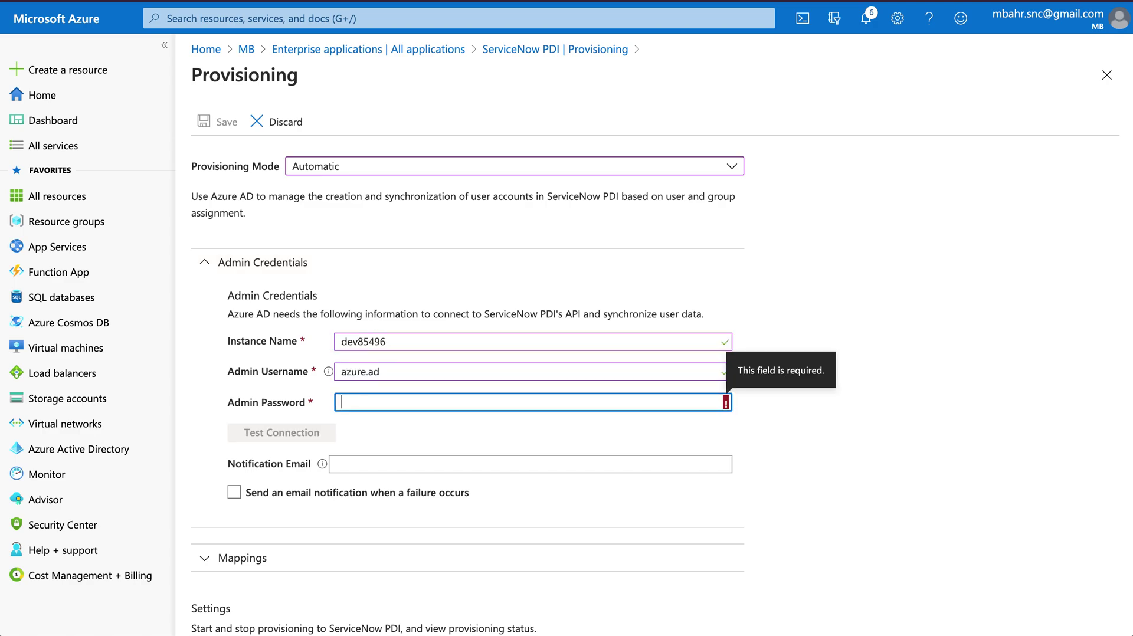
type("••••••••••••")
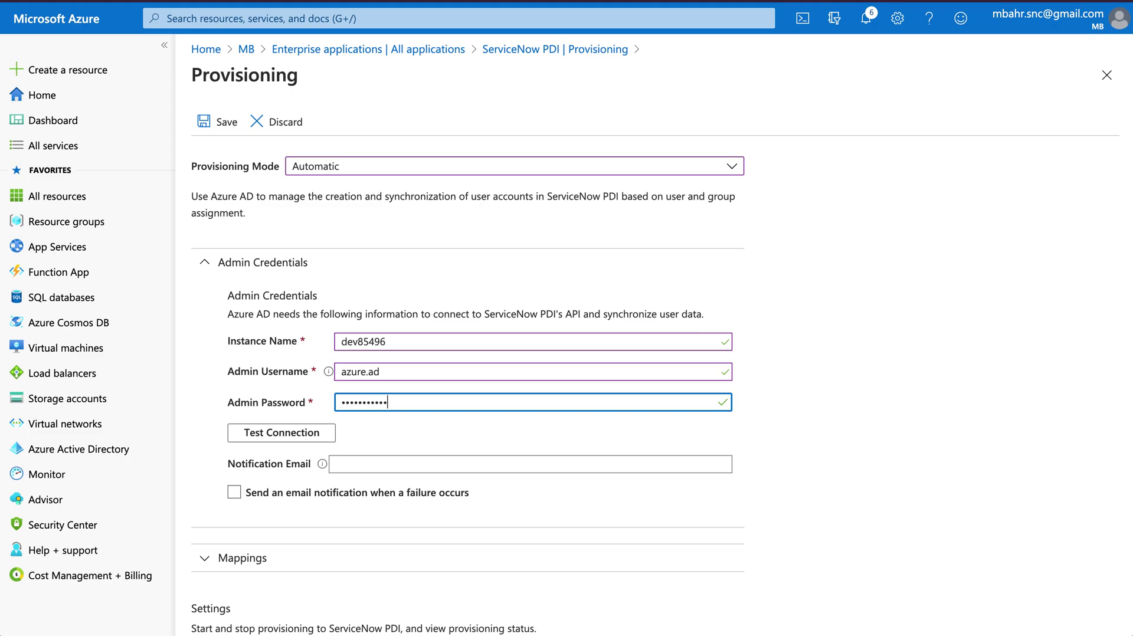
Fill in the notification email and confirm Test Connection succeeds
left_click(413, 464)
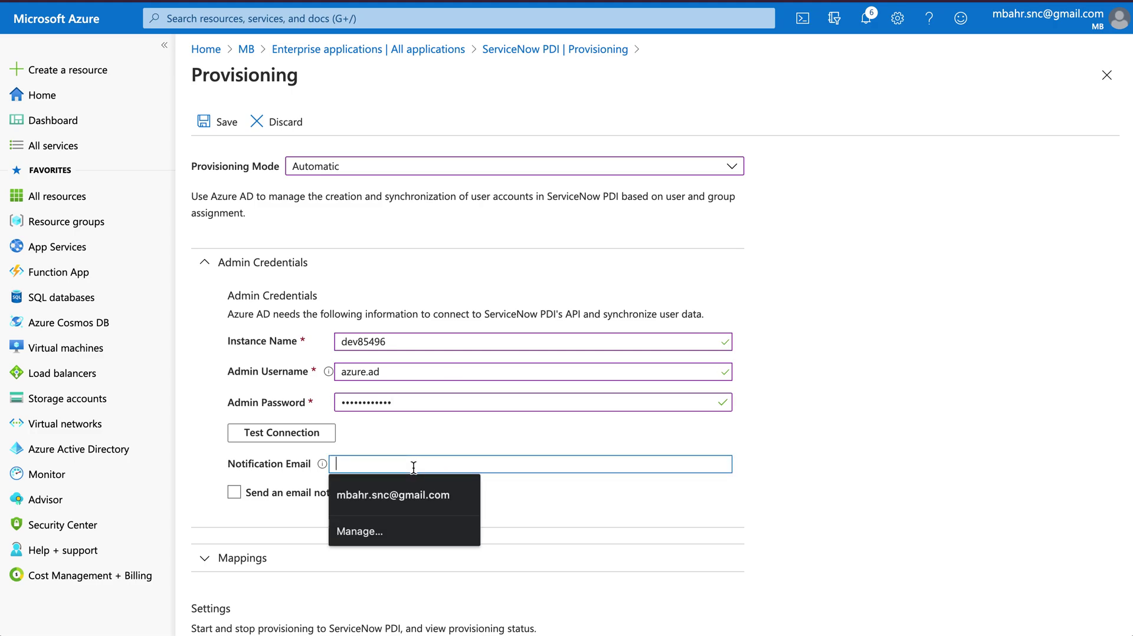
type("0")
key("BackSpace")
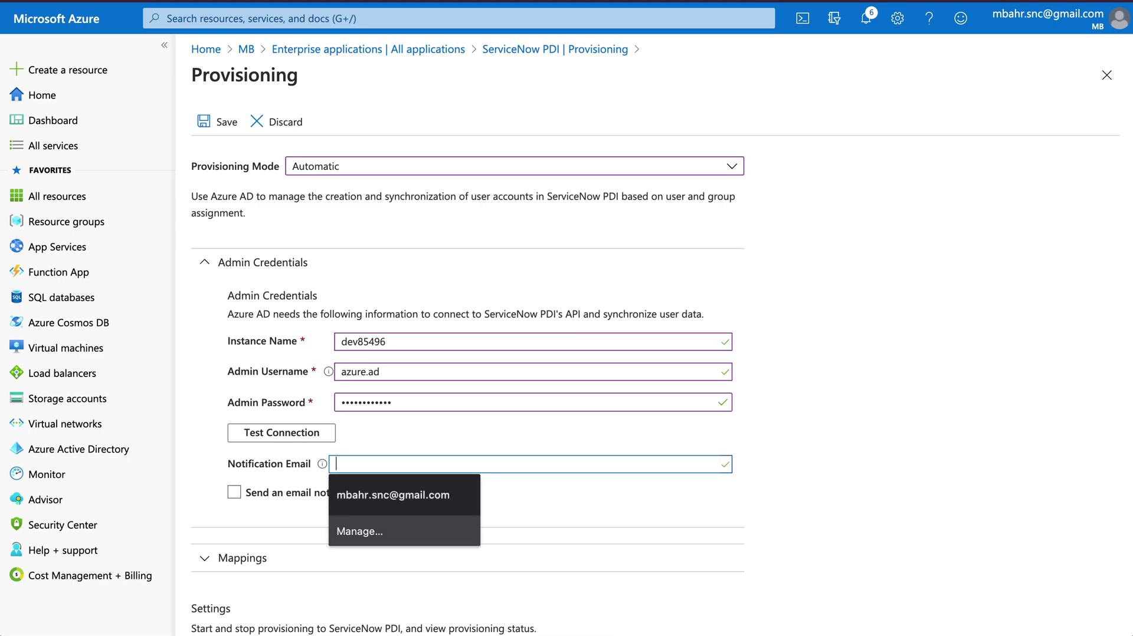
key("Return")
scroll(366, 473, "down", 1)
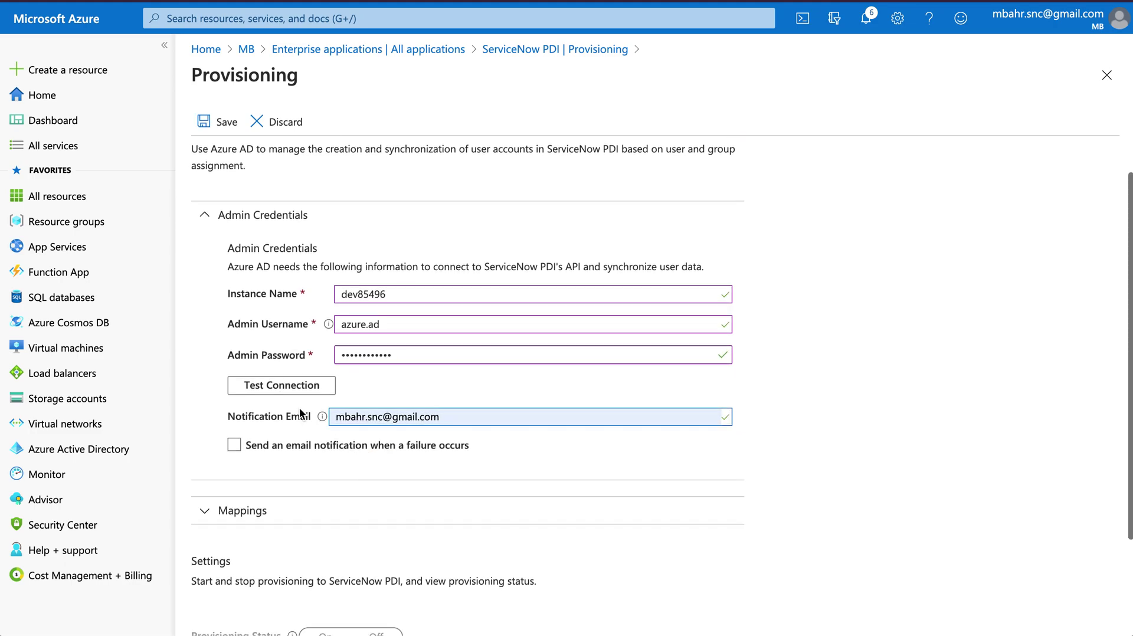
left_click(294, 387)
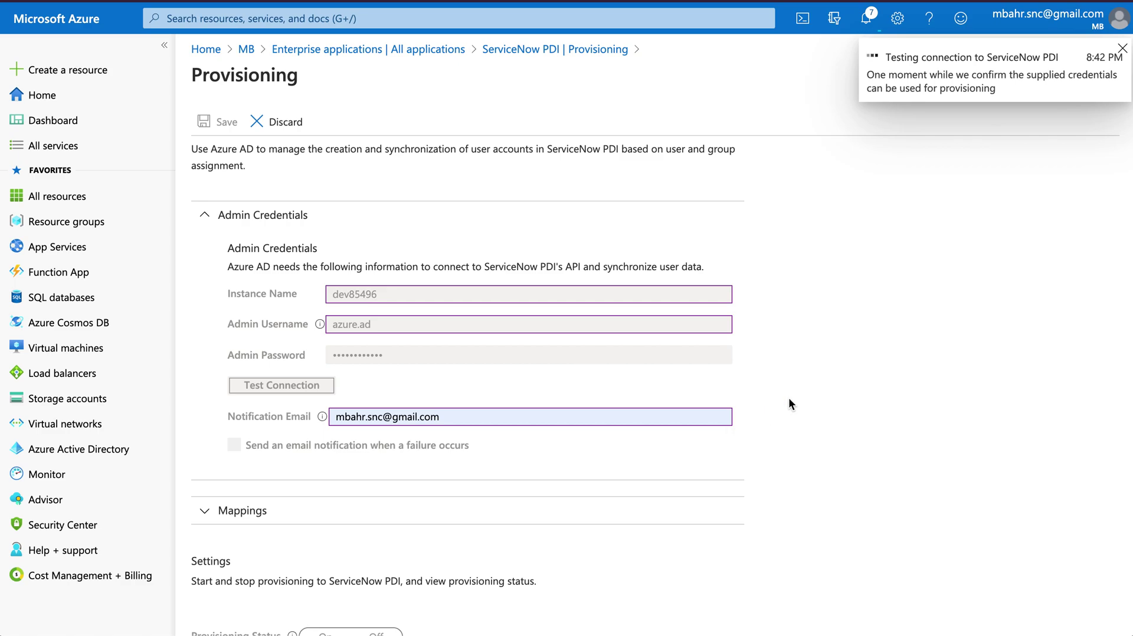
left_click(1121, 49)
scroll(830, 442, "down", 2)
scroll(829, 442, "up", 2)
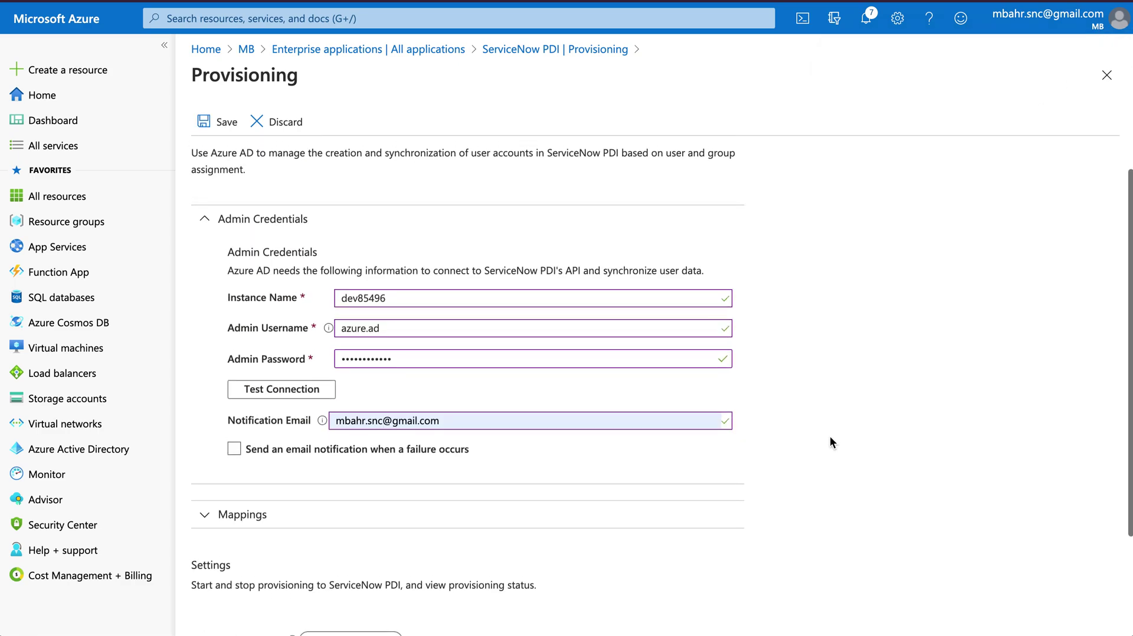
Save the provisioning settings, then start provisioning from the ServiceNow PDI overview
left_click(204, 122)
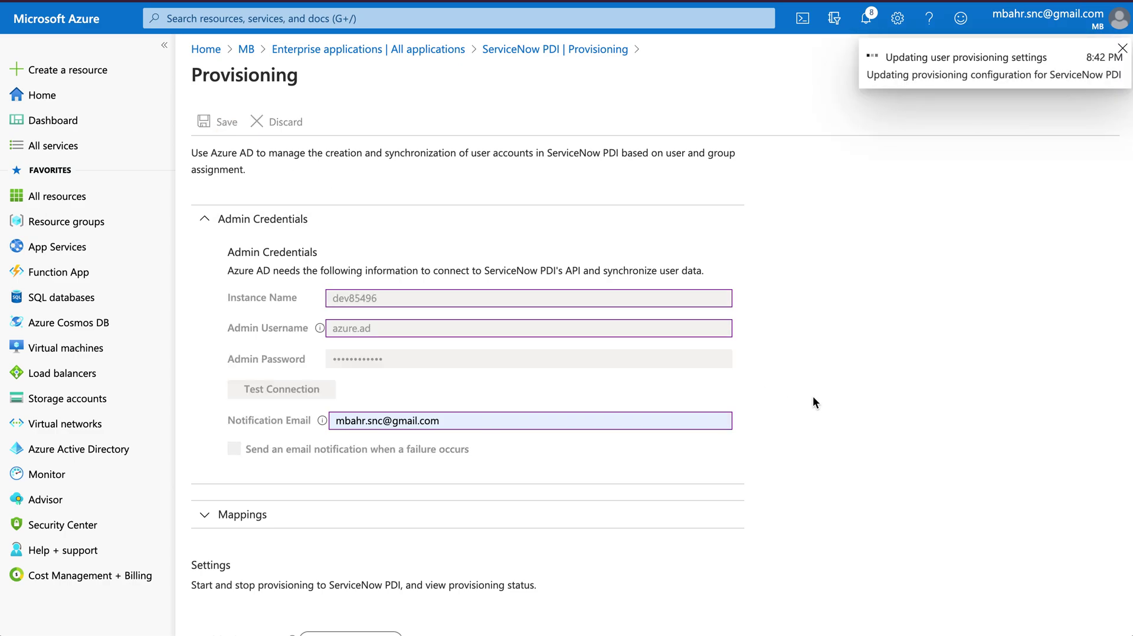
scroll(812, 401, "down", 2)
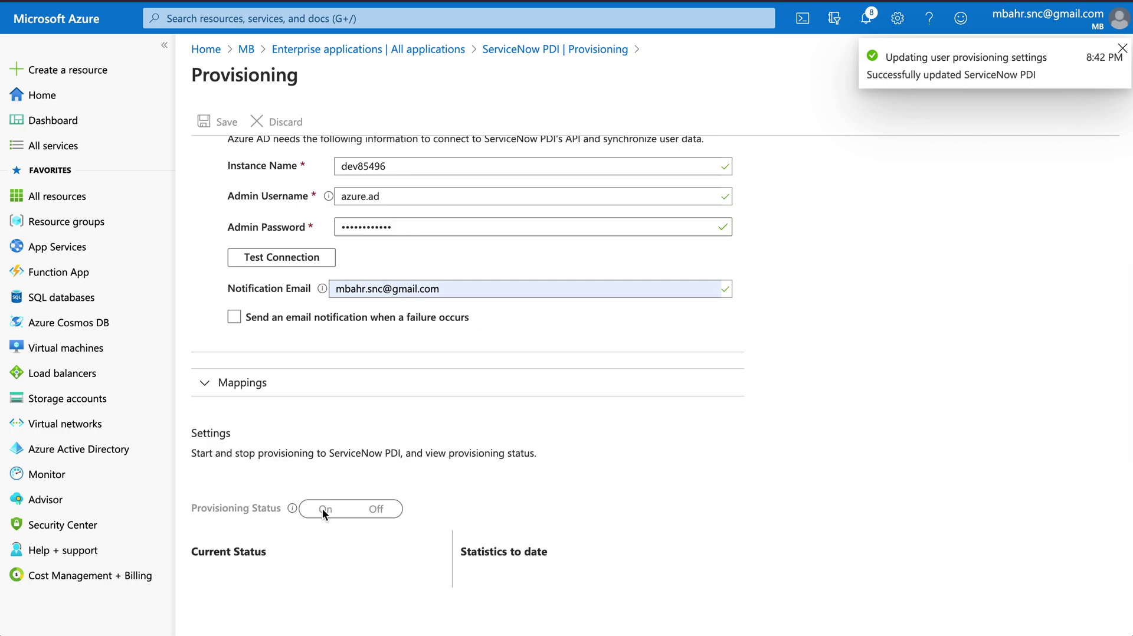
scroll(359, 479, "up", 3)
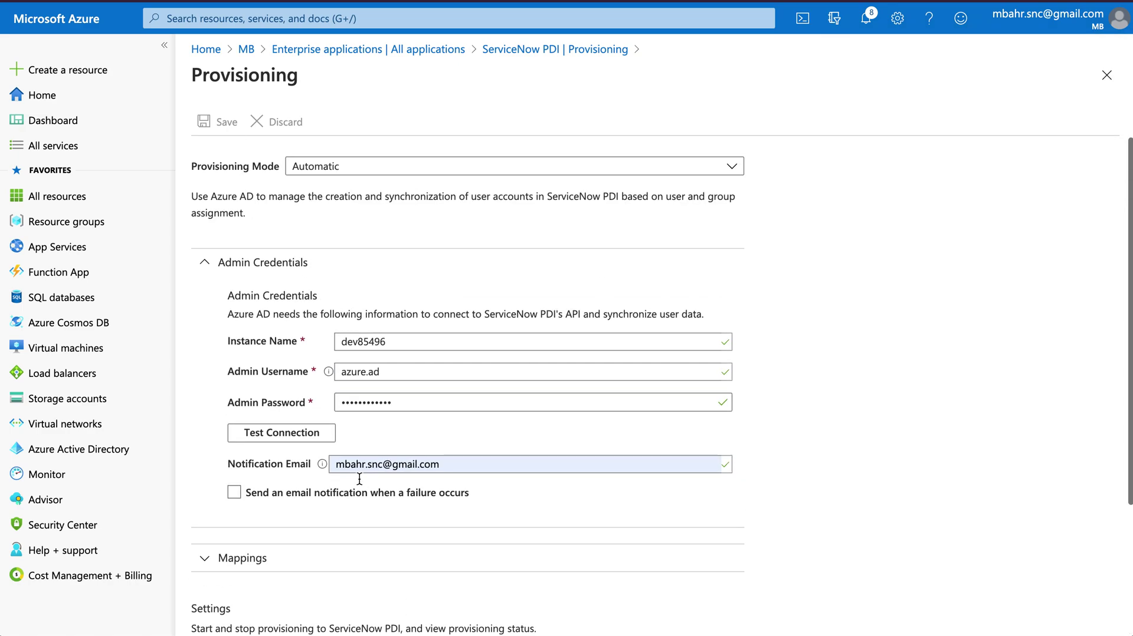
left_click(550, 51)
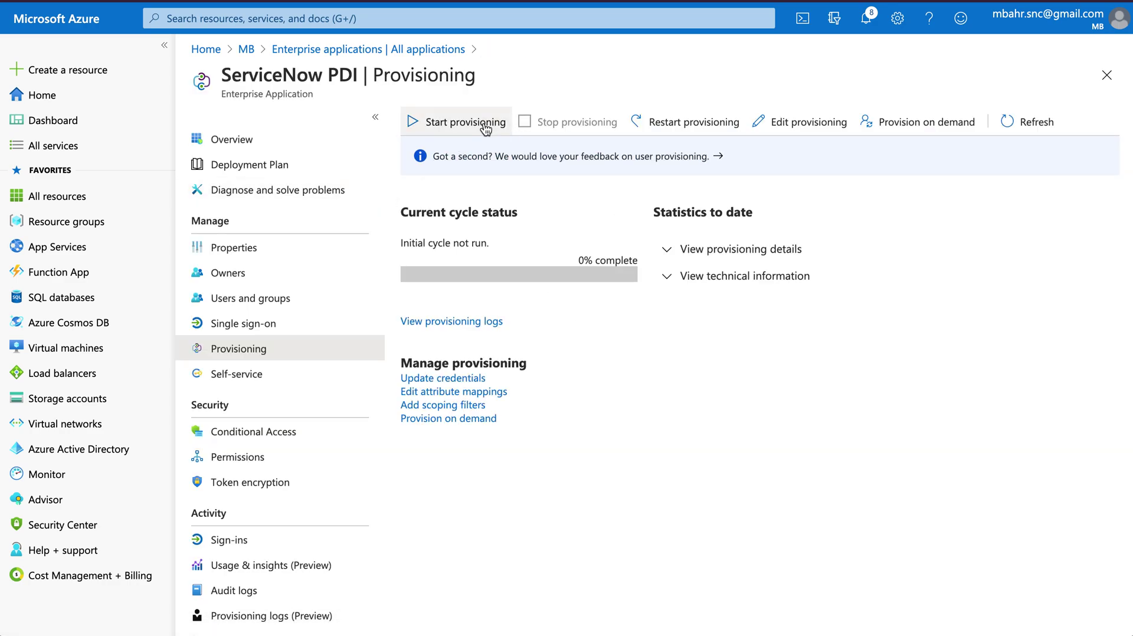
left_click(484, 125)
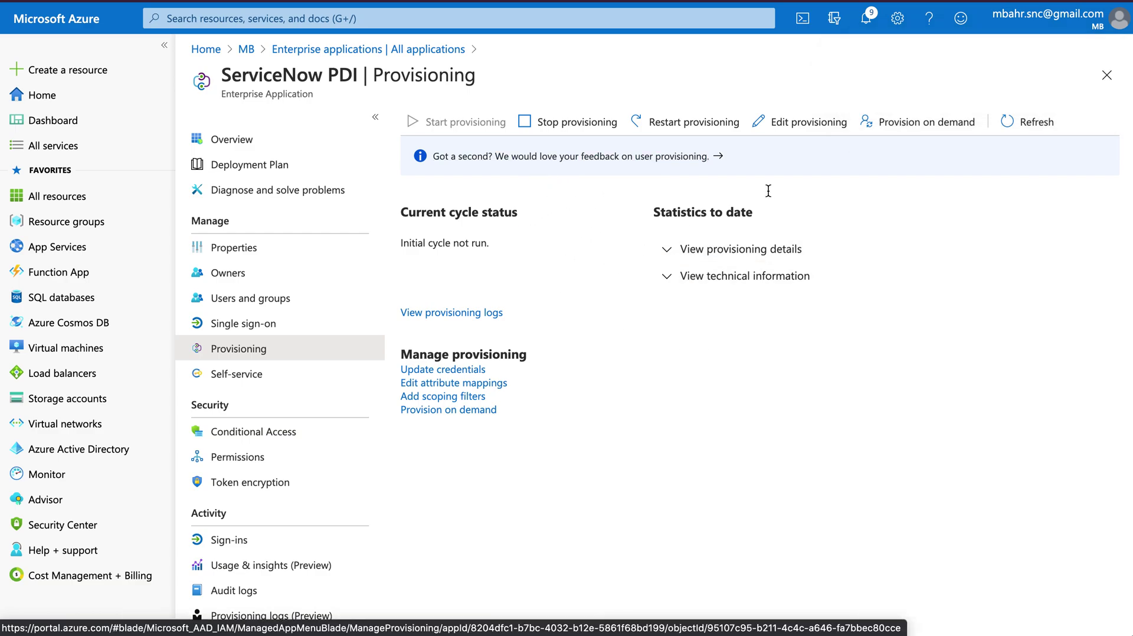
Reopen the provisioning configuration and turn provisioning status on
left_click(802, 136)
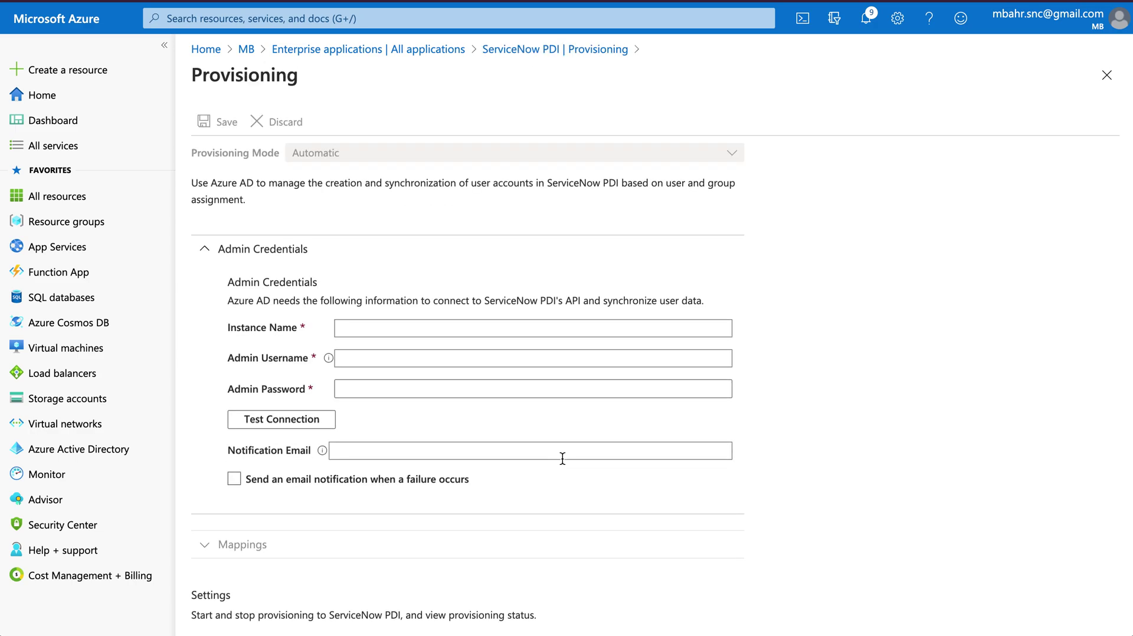
scroll(561, 457, "down", 5)
left_click(325, 361)
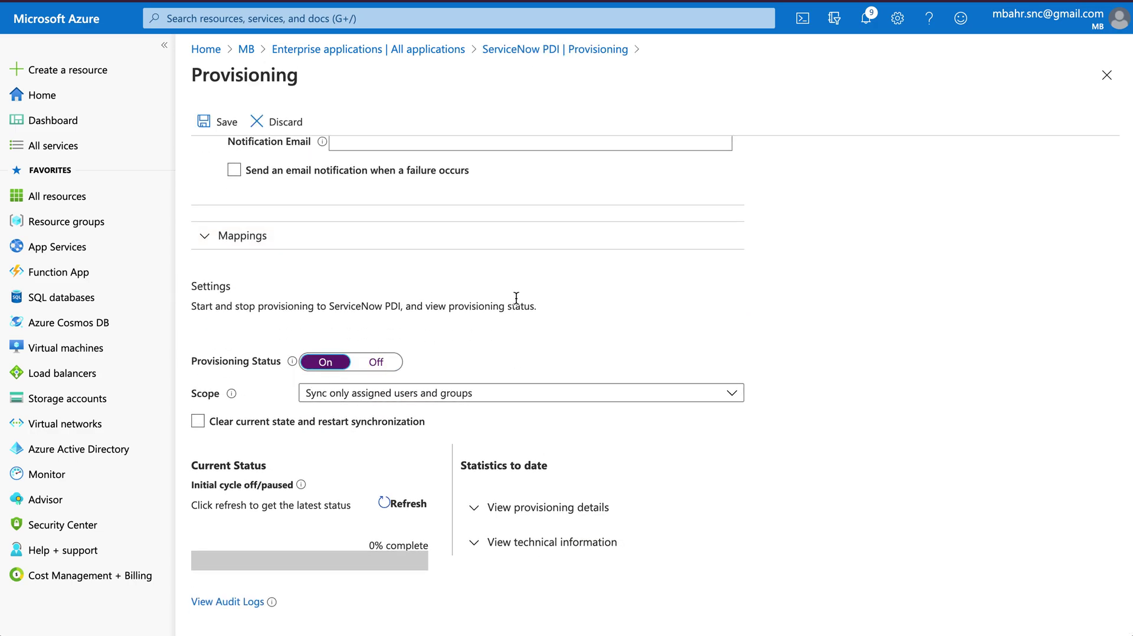
scroll(517, 298, "up", 2)
scroll(516, 298, "up", 1)
Re-enter instance dev85496, the admin username and password, and the notification email
left_click(419, 193)
type("dev85496")
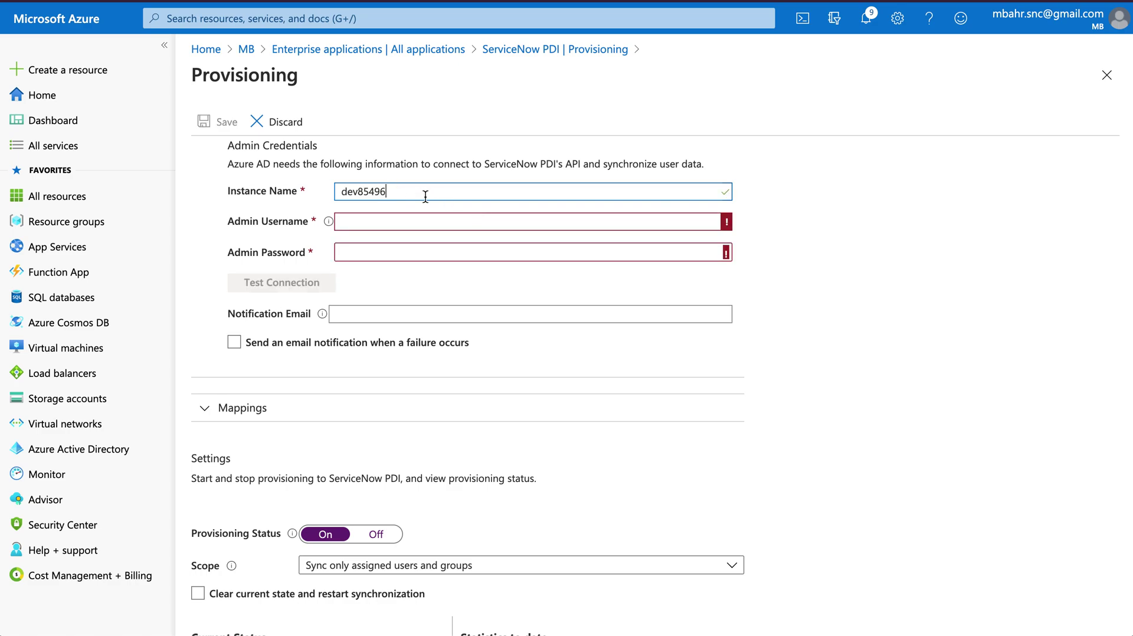
left_click(389, 218)
type("azure.ad")
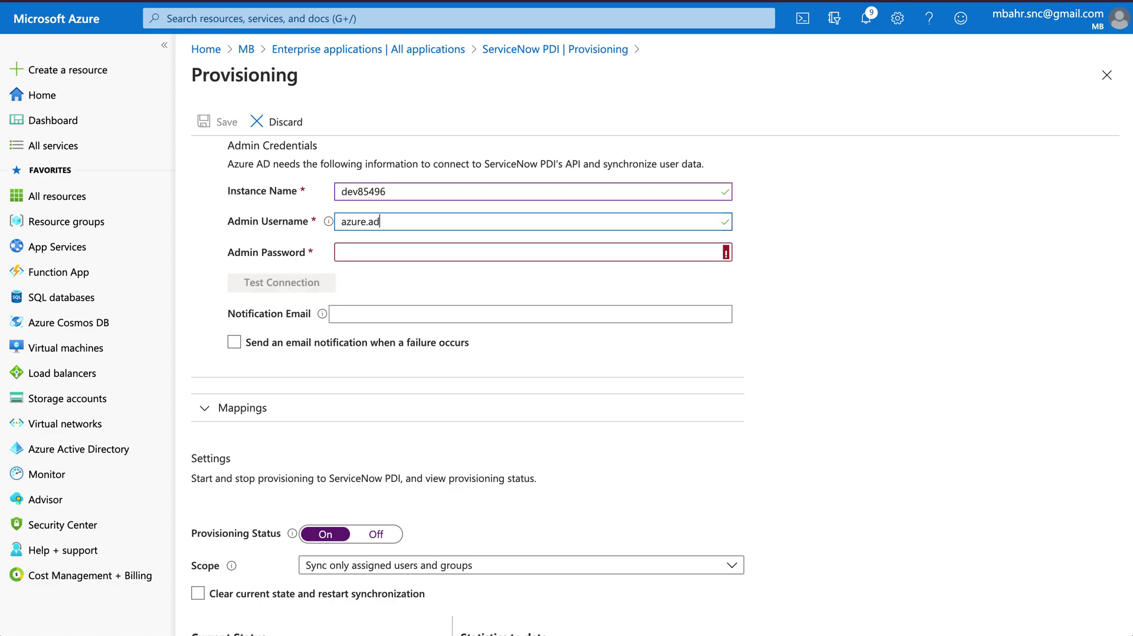
key("Tab")
type("•••")
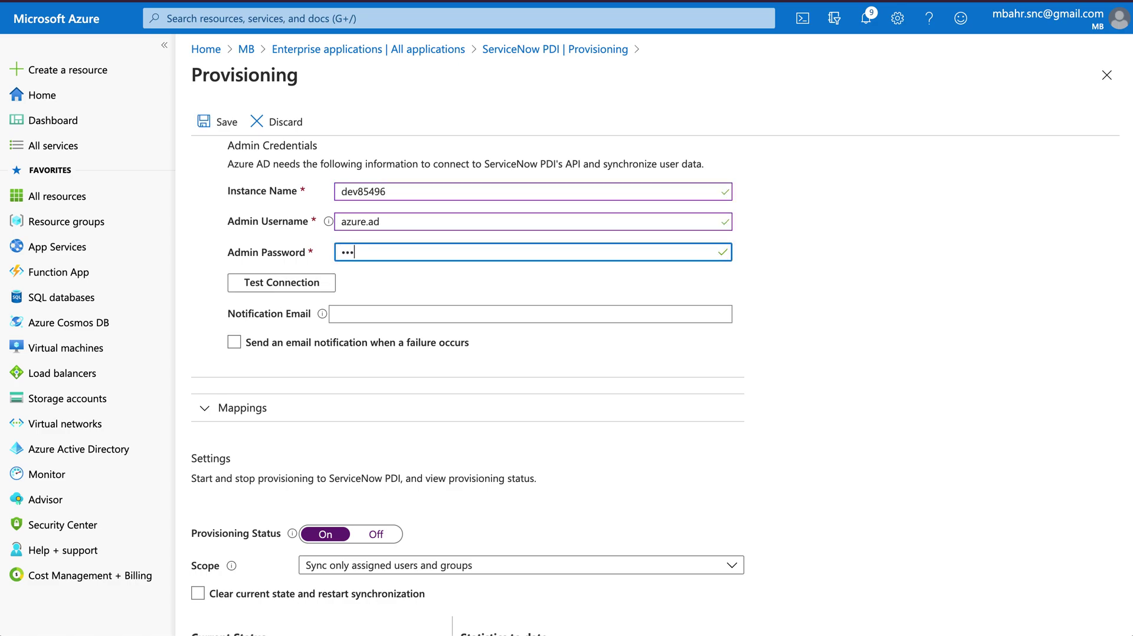
type("•")
key("Tab")
key("Tab")
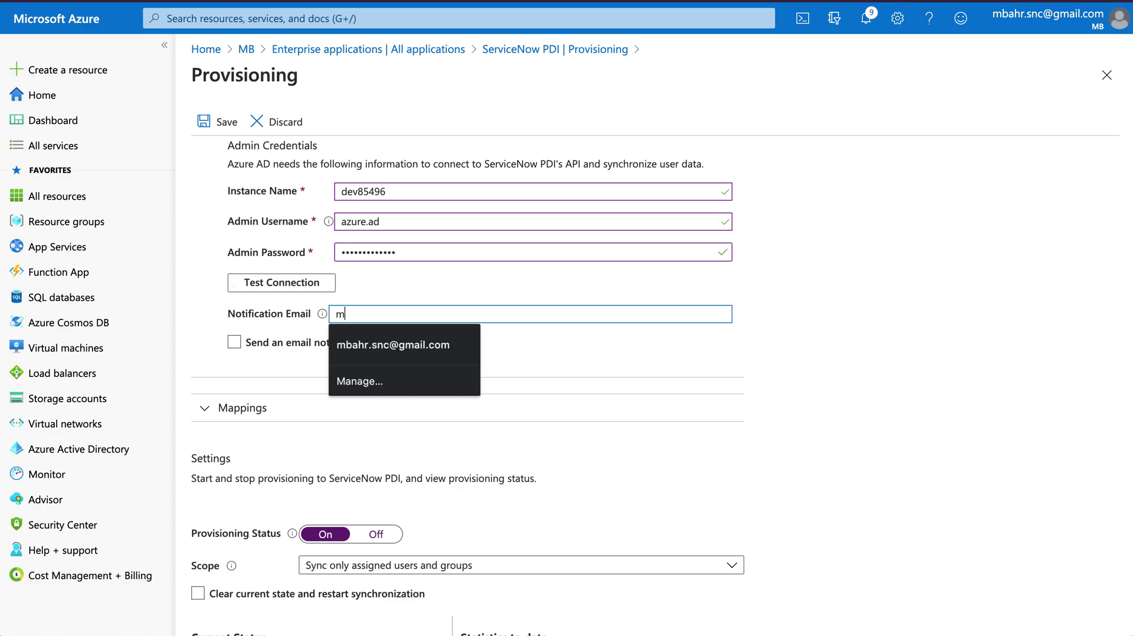
key("Down")
key("Return")
Enable failure email notifications and test the connection, dismissing the invalid-credentials errors
scroll(531, 410, "down", 1)
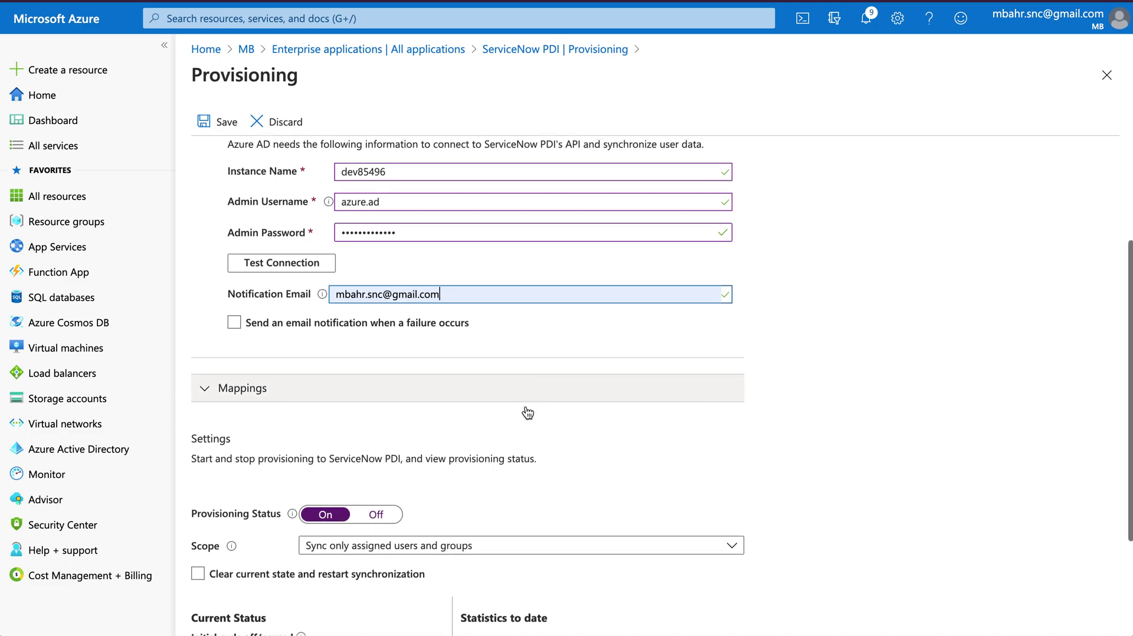
left_click(234, 310)
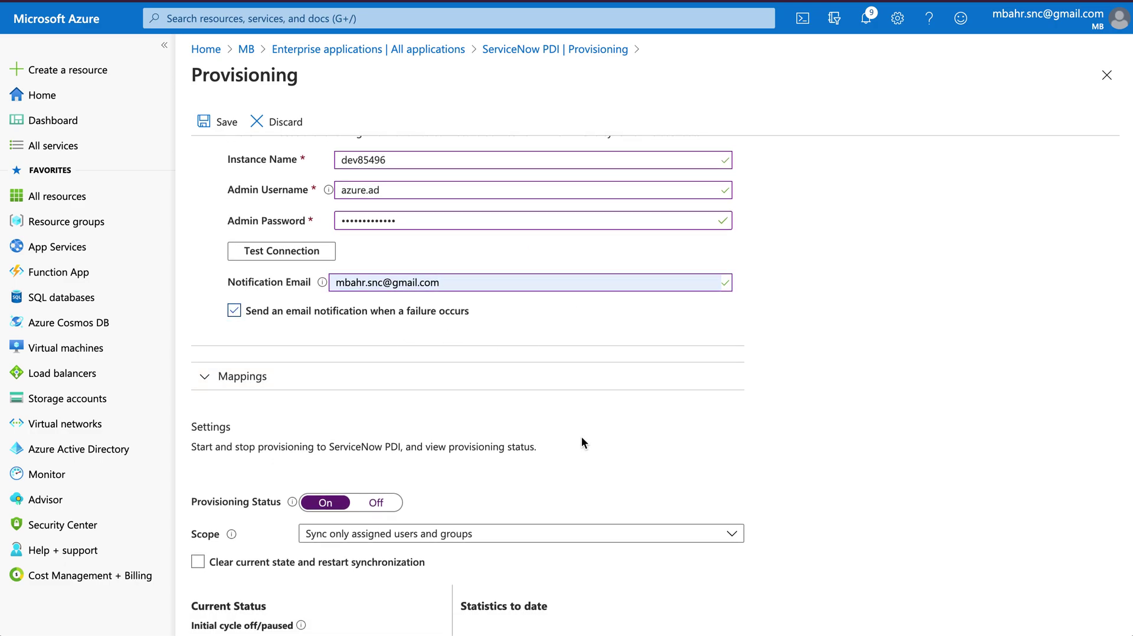
scroll(582, 443, "down", 2)
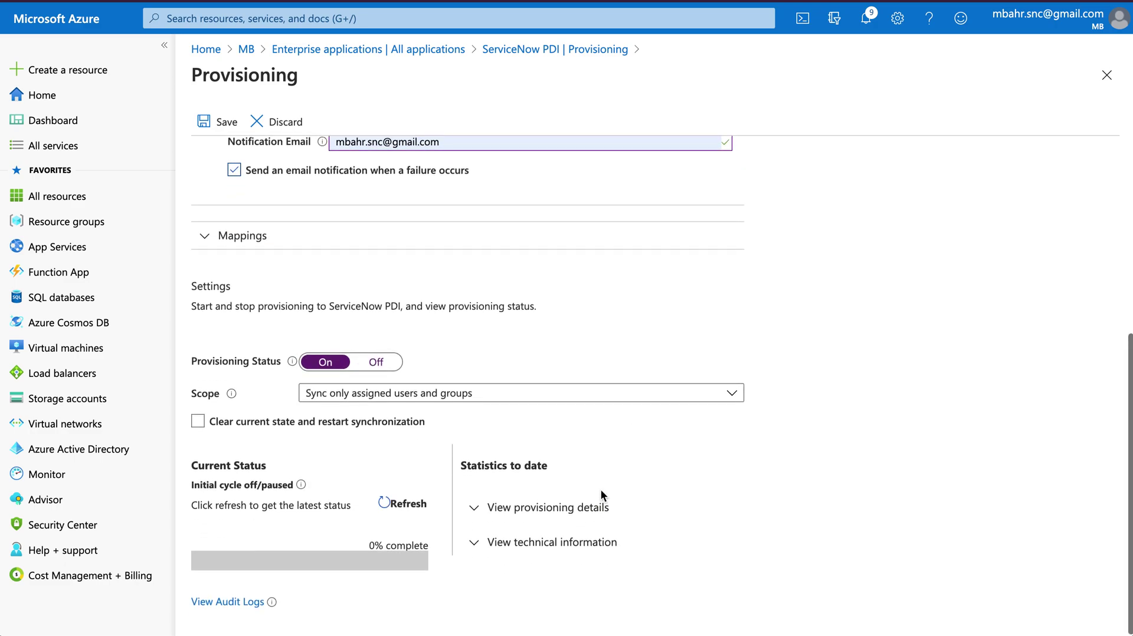
scroll(459, 423, "up", 5)
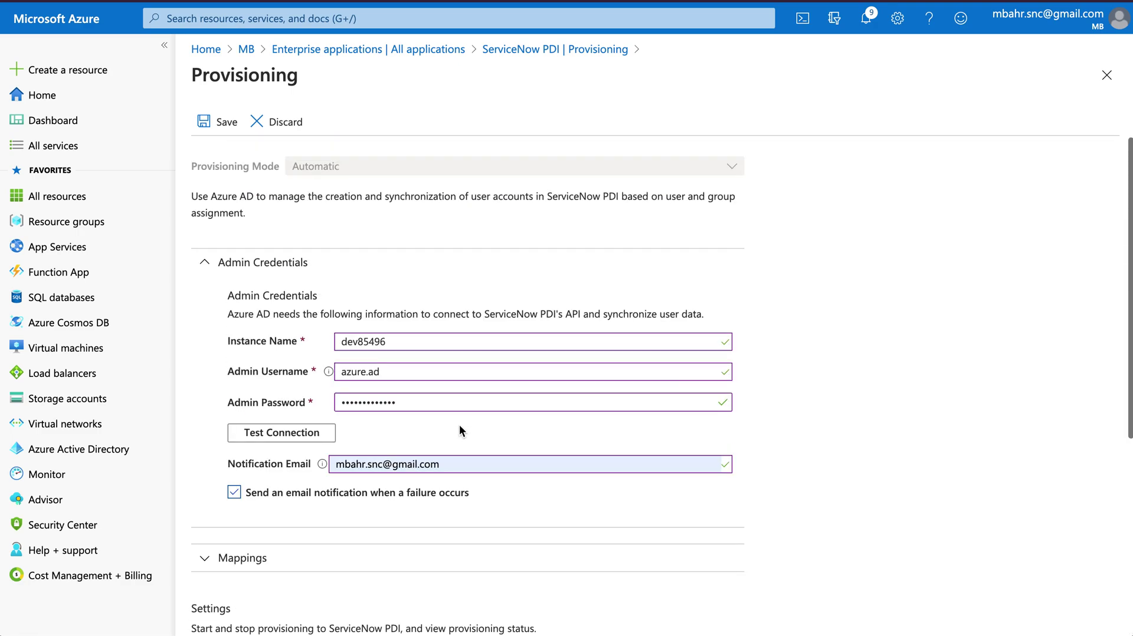
left_click(220, 124)
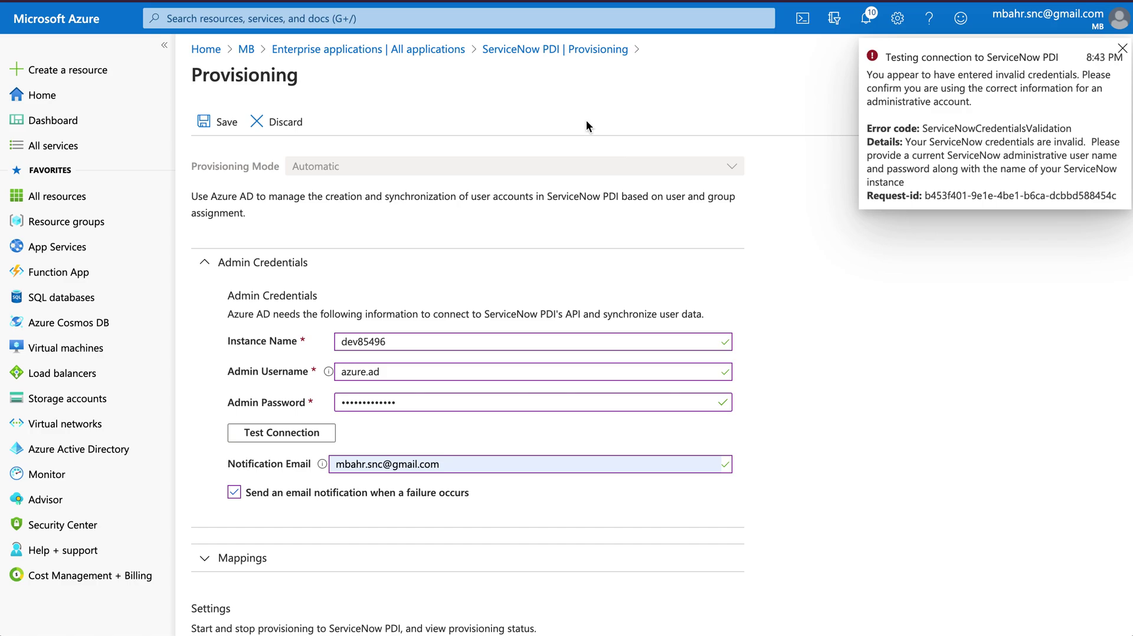
left_click(204, 123)
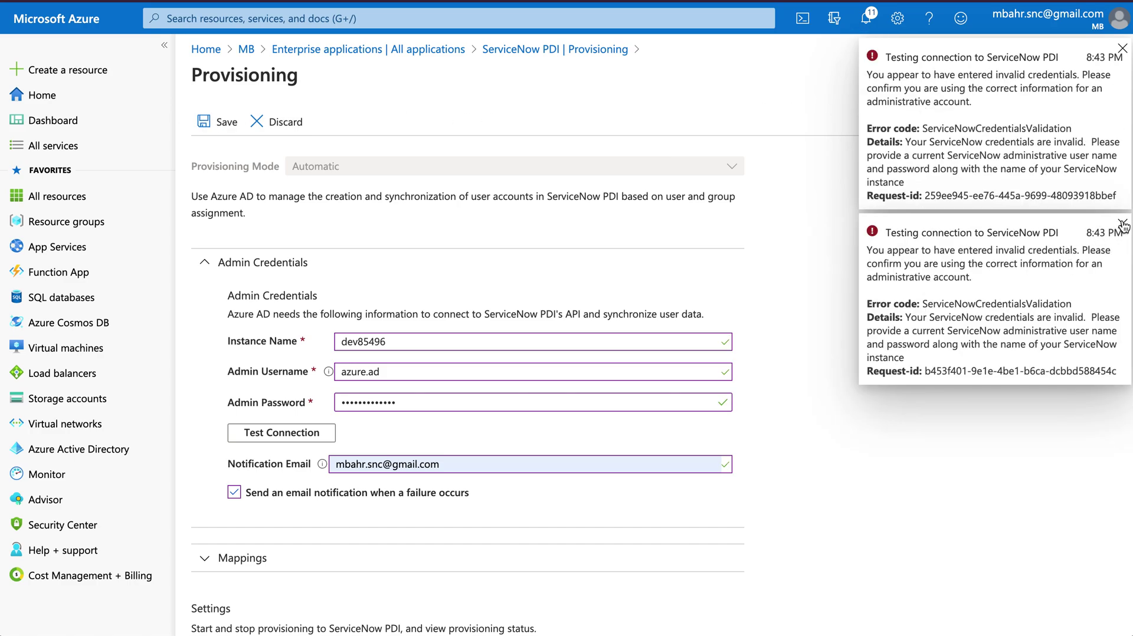
left_click(1122, 224)
left_click(1121, 48)
Replace the admin password, test the connection again, and save
double_click(397, 402)
type("•••")
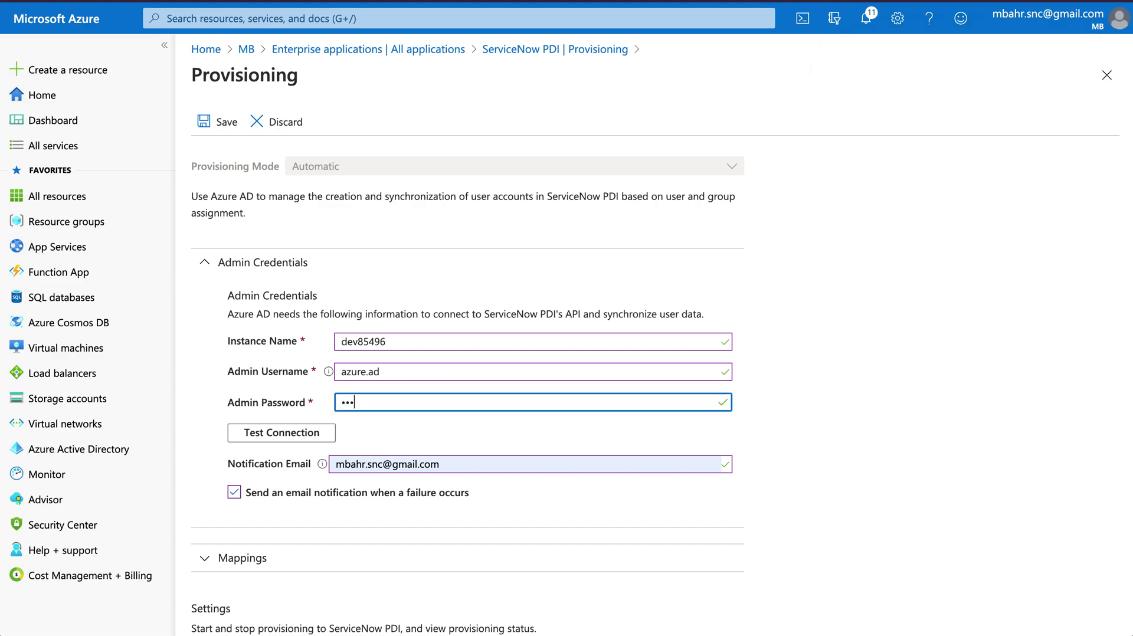
type("•••••••••")
left_click(245, 432)
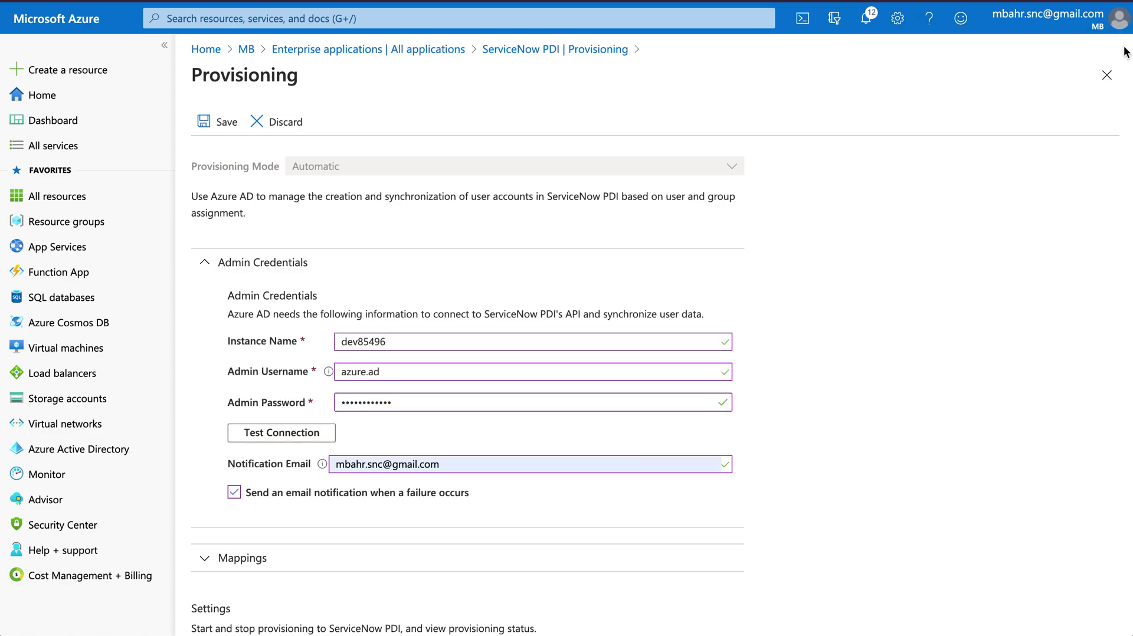
scroll(848, 395, "down", 5)
scroll(780, 299, "up", 5)
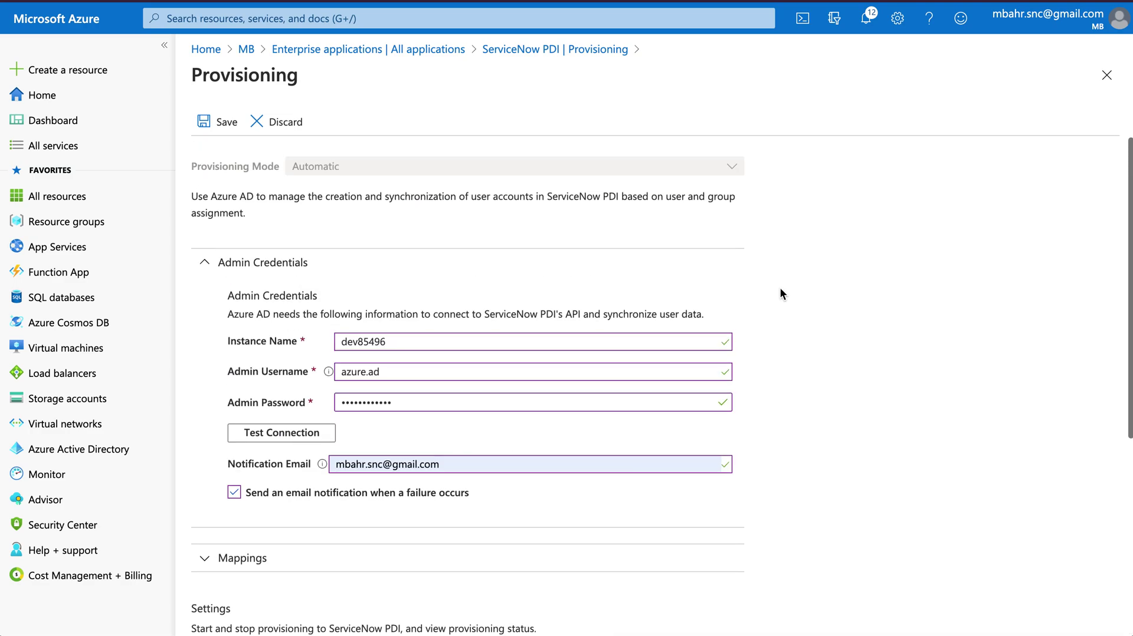
left_click(228, 123)
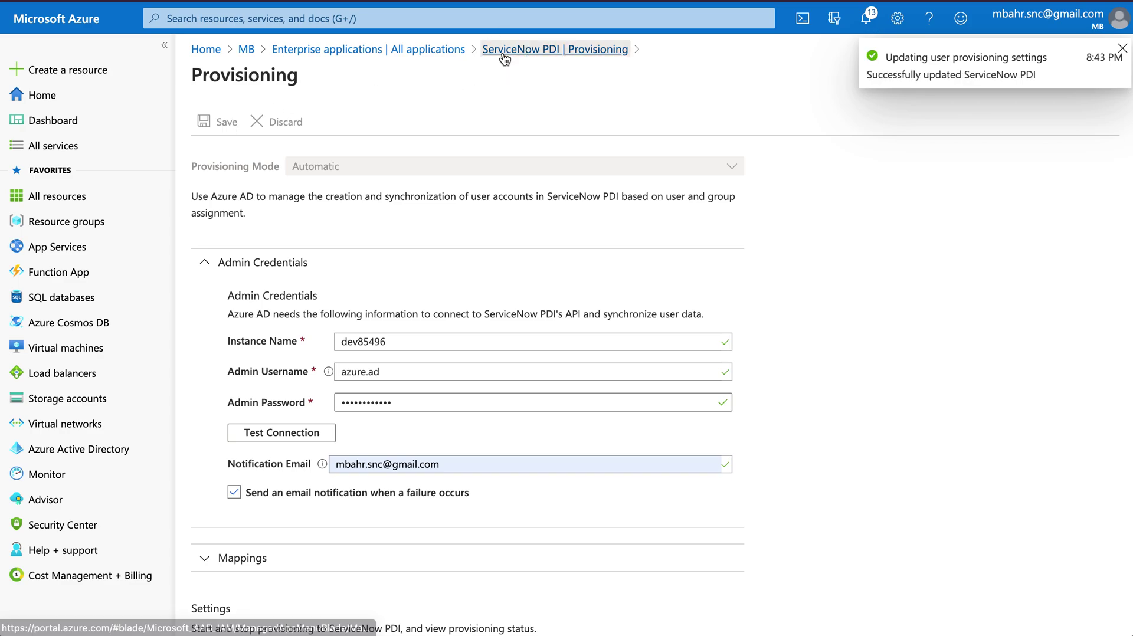
left_click(548, 49)
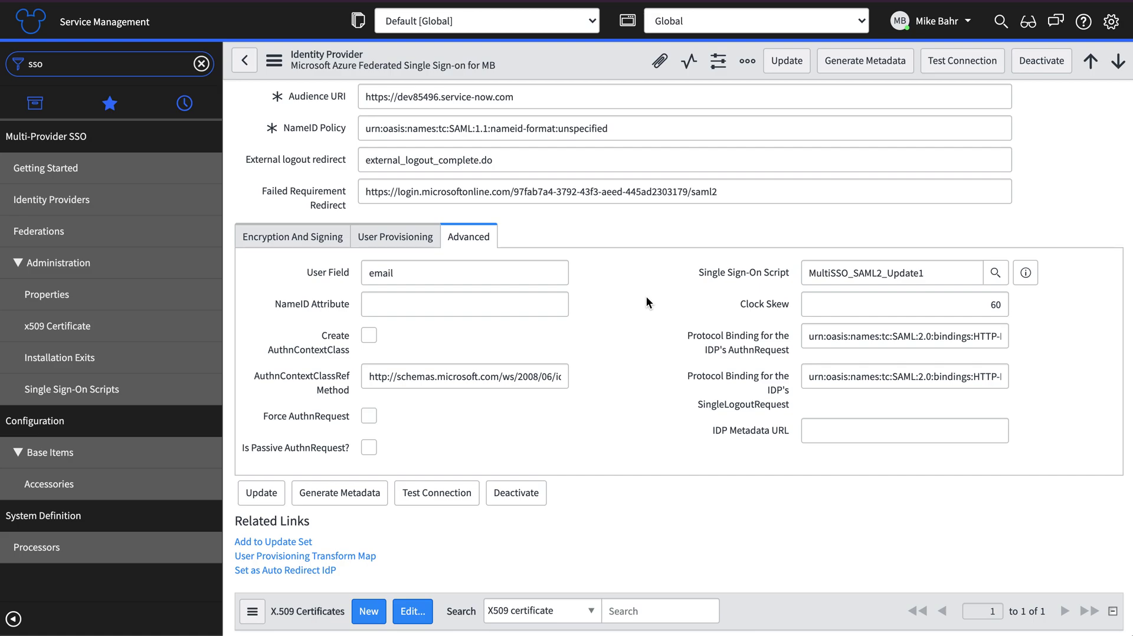
Empty the SingleLogoutRequest URL and change User Field from email to user_name
scroll(646, 296, "up", 5)
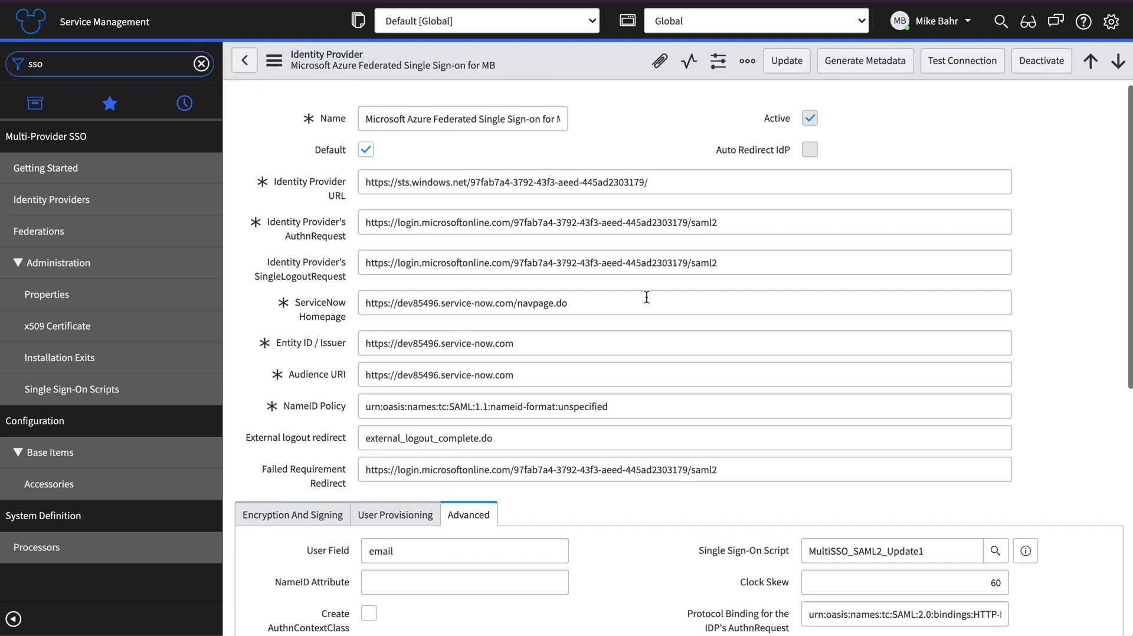
left_click_drag(730, 263, 339, 262)
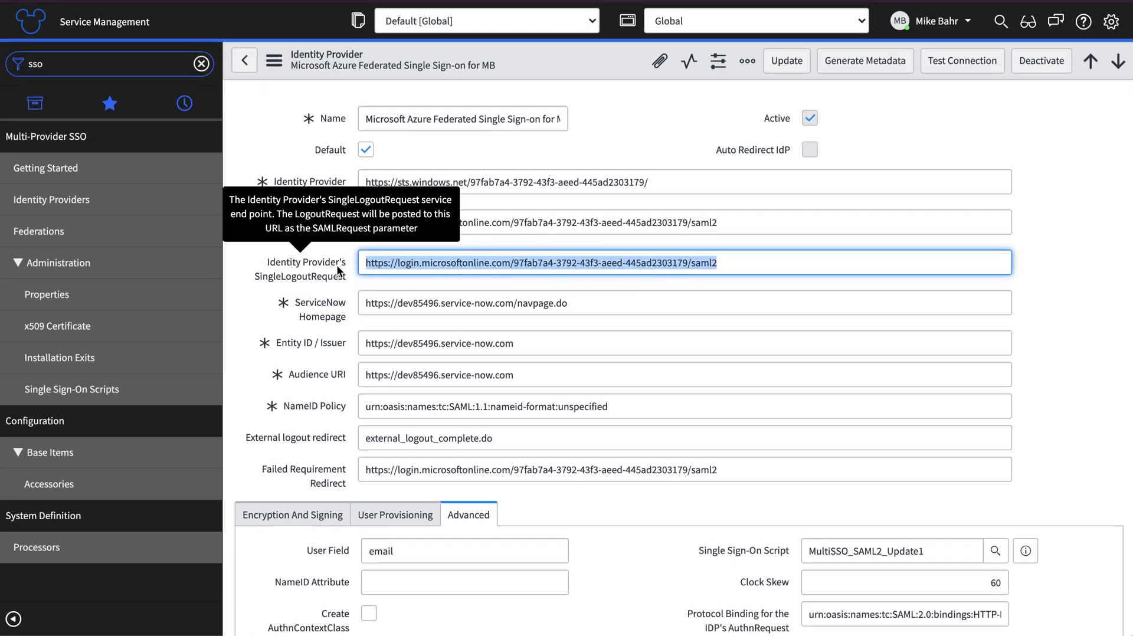
key("BackSpace")
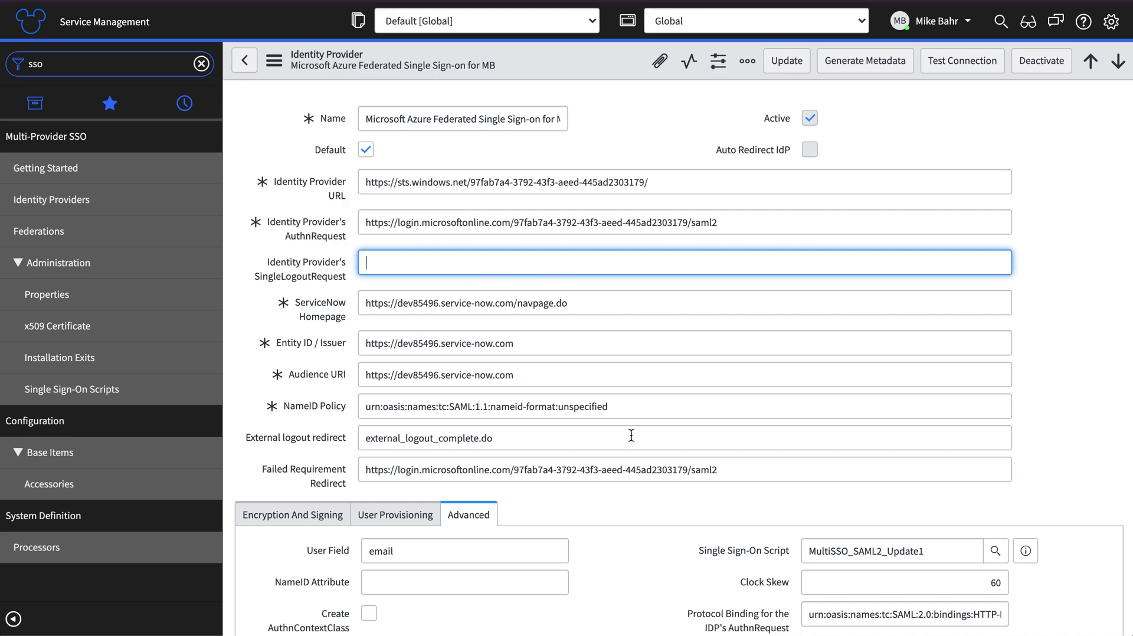
scroll(630, 434, "down", 2)
double_click(434, 458)
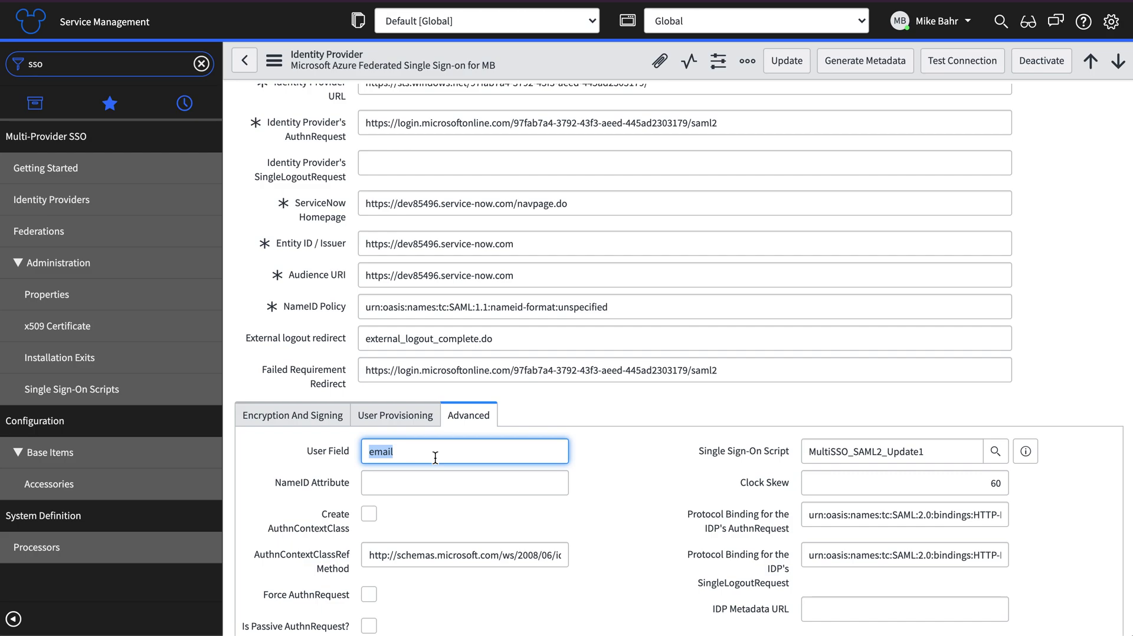
type("user_name")
left_click(636, 476)
Pick MultiSSOv2_SAML2_custom as the Single Sign-On Script from the lookup list
double_click(938, 454)
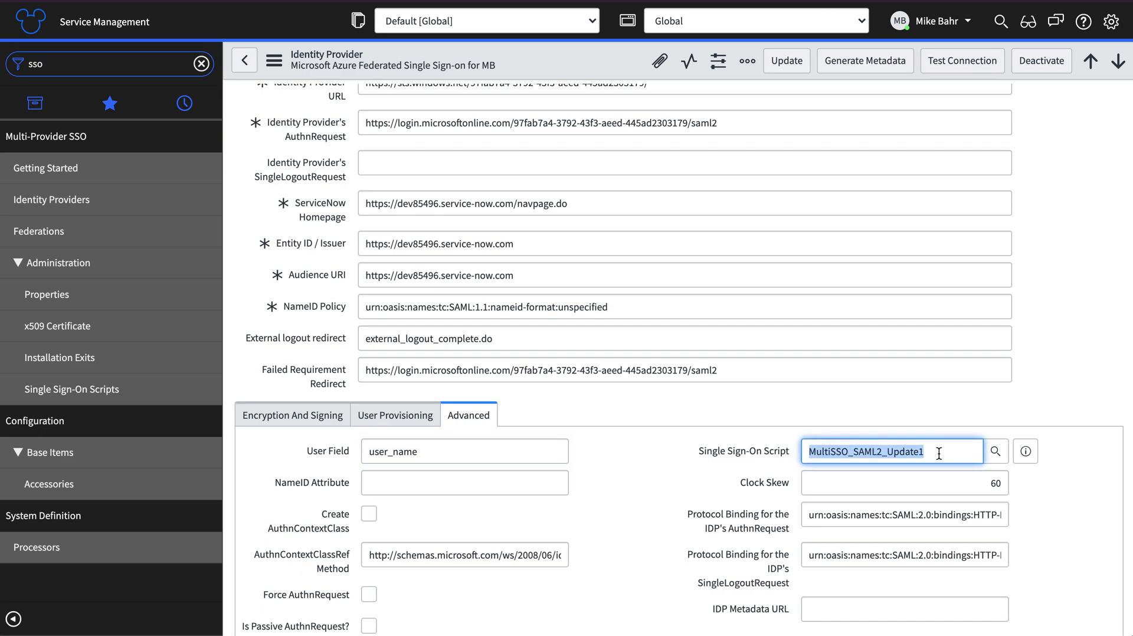
key("BackSpace")
left_click(998, 452)
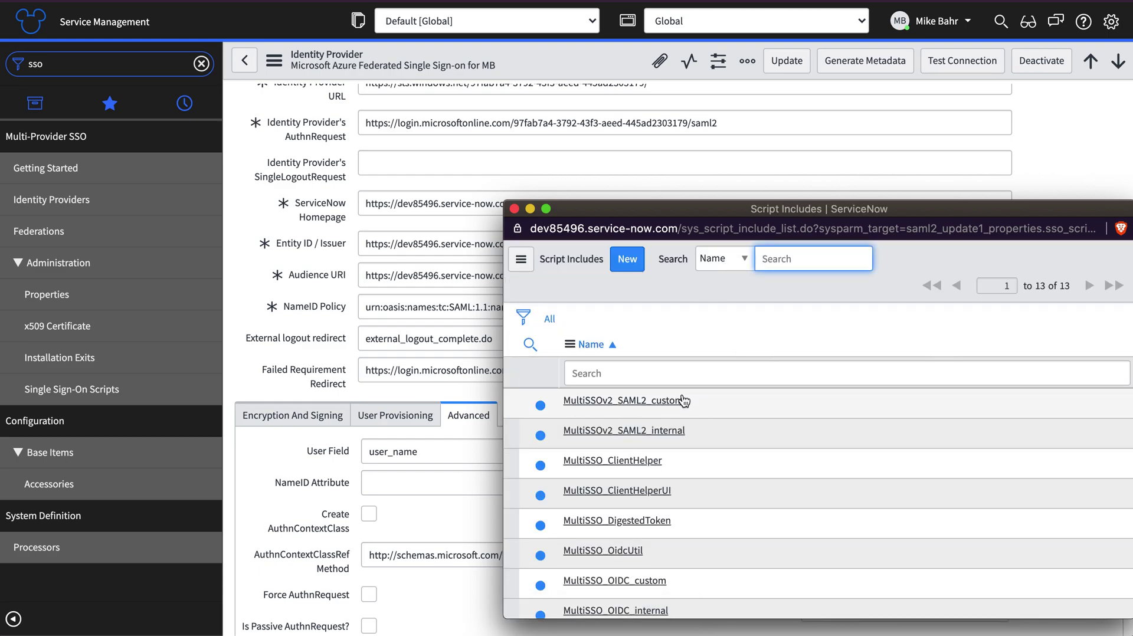
left_click(595, 401)
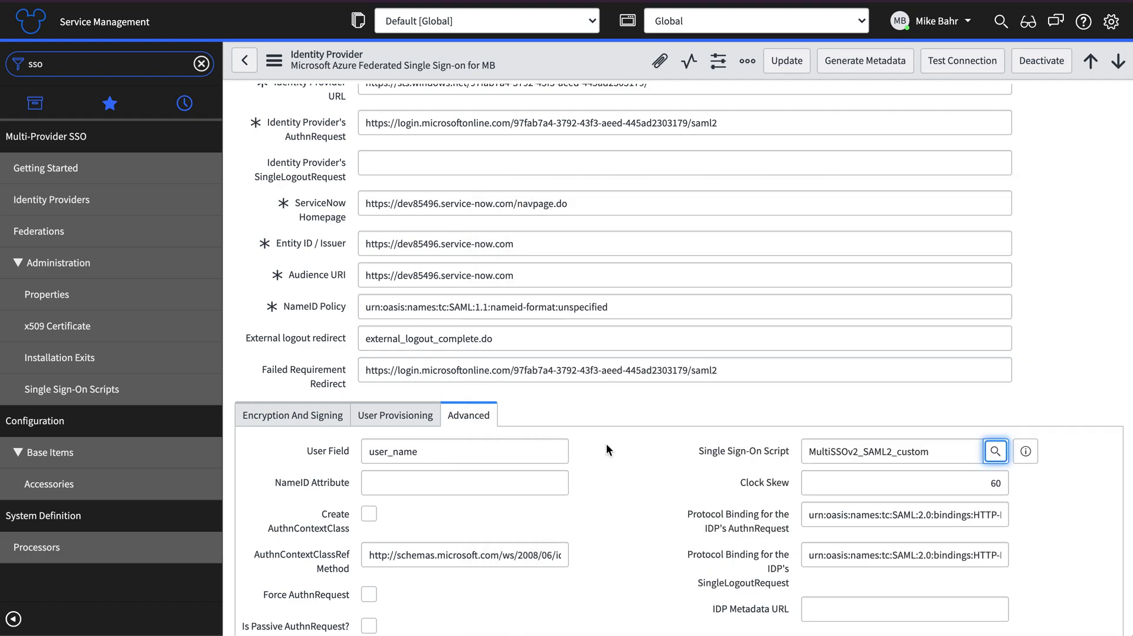
left_click(639, 485)
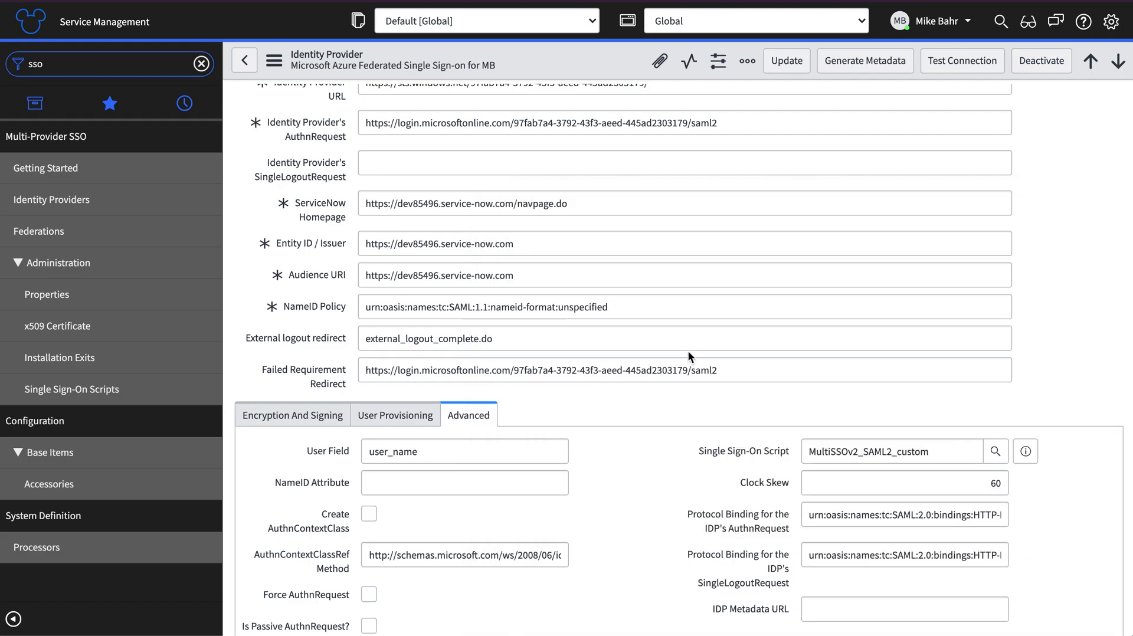
scroll(688, 351, "down", 5)
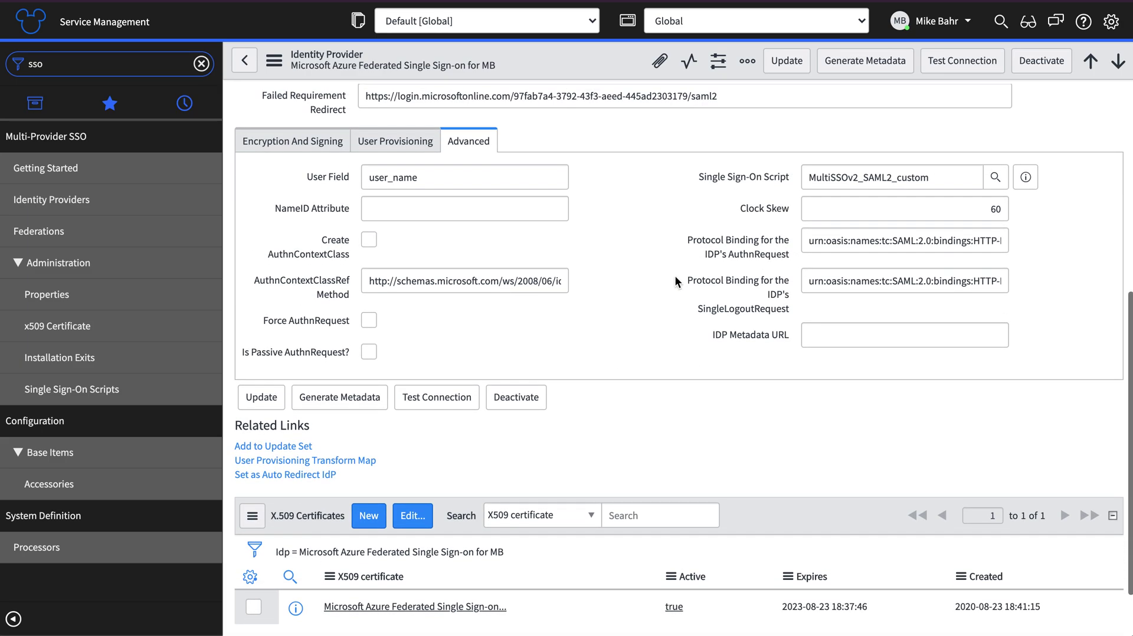
scroll(674, 275, "up", 7)
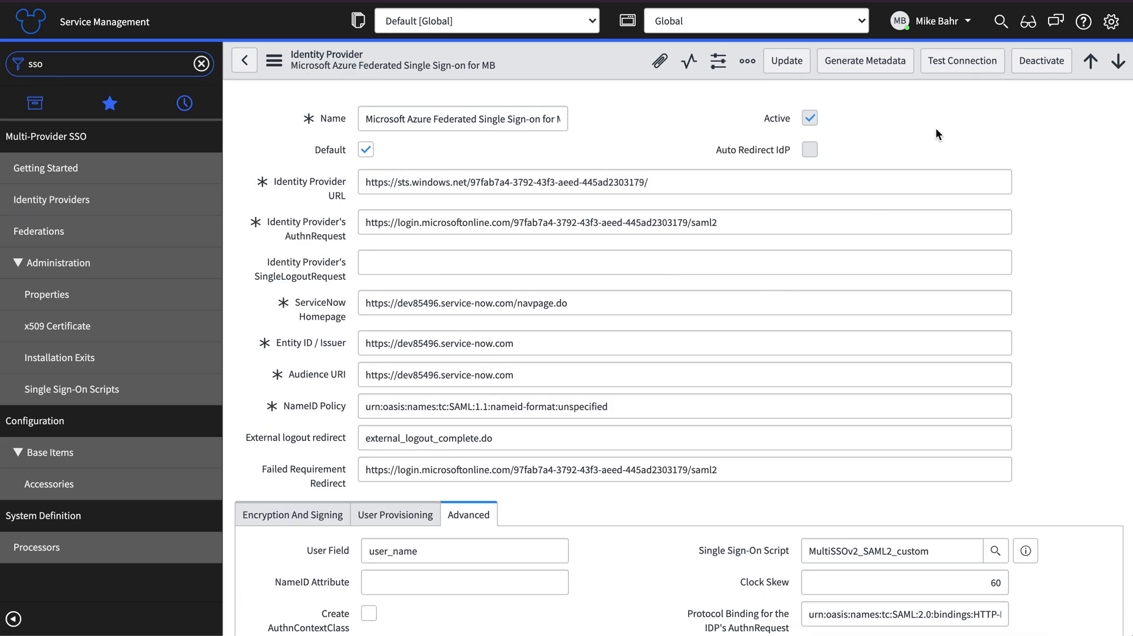
Run Test Connection, sign in with the Microsoft account, review results, and activate the identity provider
left_click(953, 63)
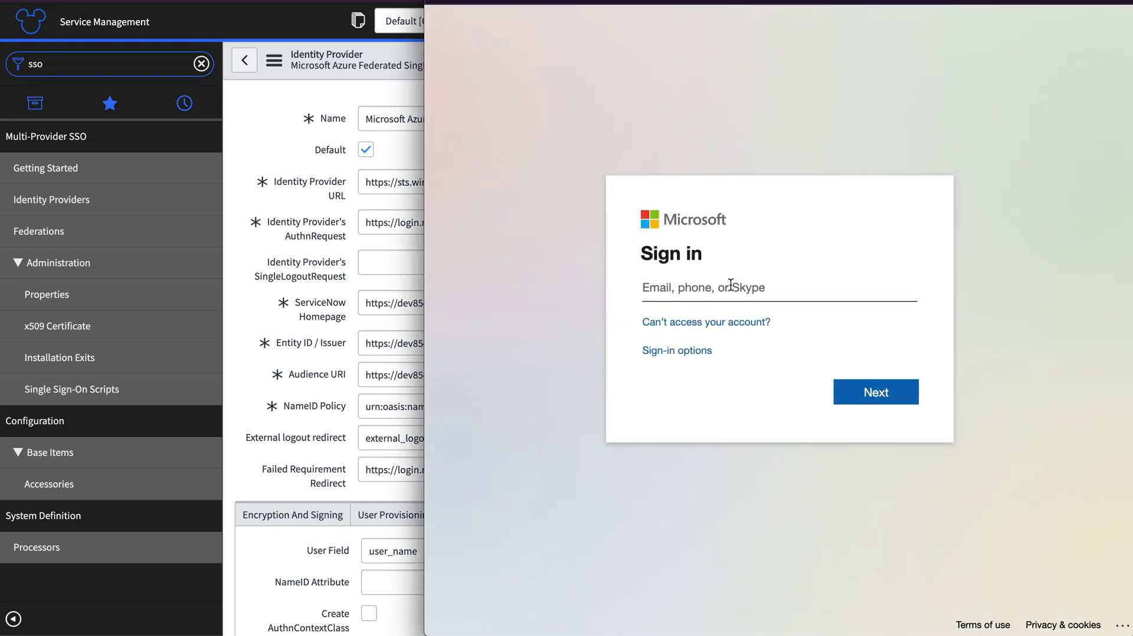
key("Return")
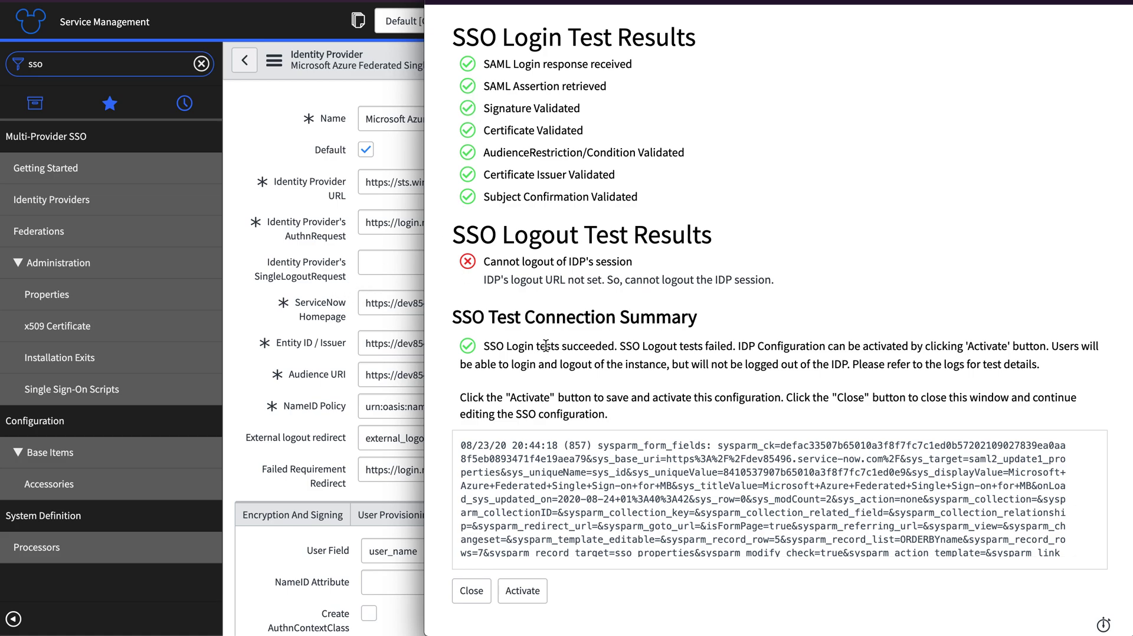
left_click_drag(484, 62, 665, 413)
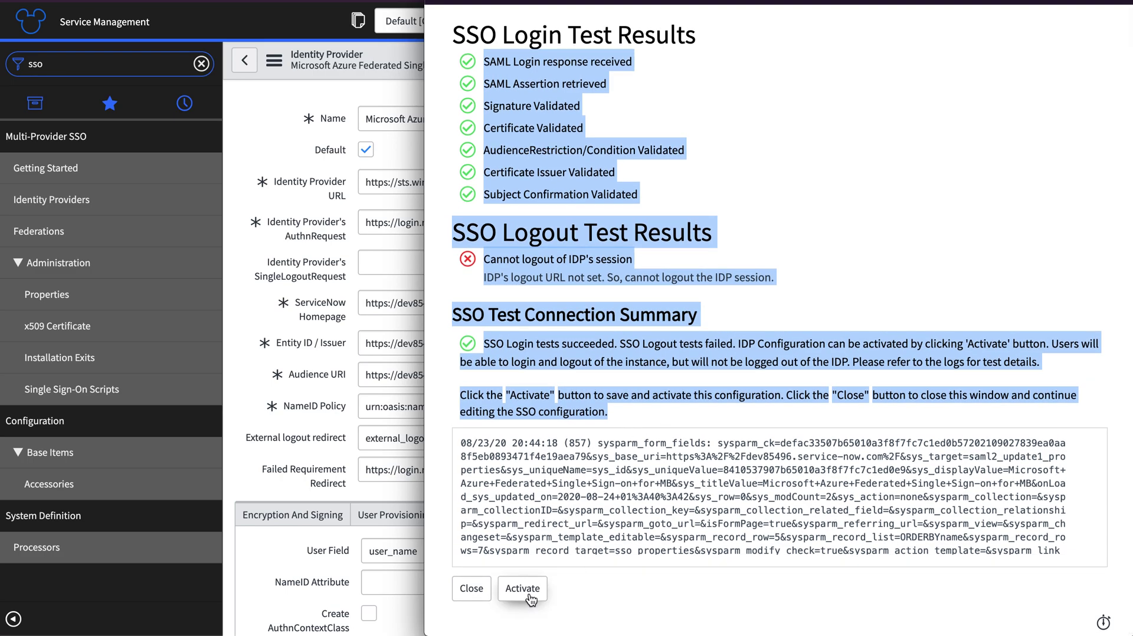
left_click(530, 596)
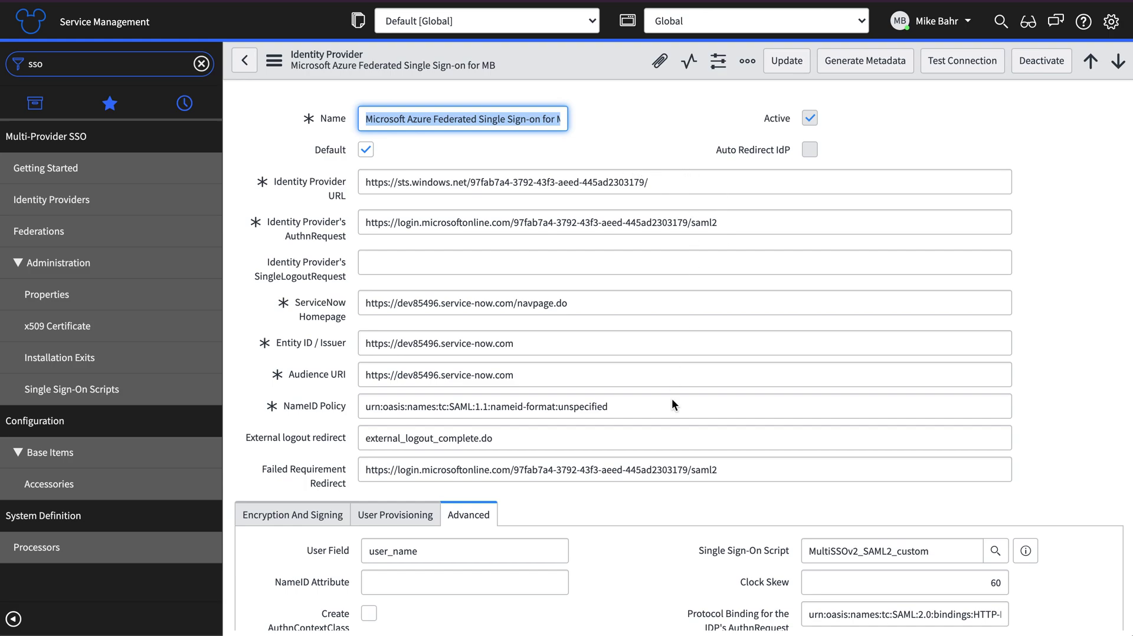
Use the 'Set as Auto Redirect IdP' related link on the Azure identity provider
scroll(671, 439, "down", 2)
scroll(672, 439, "down", 5)
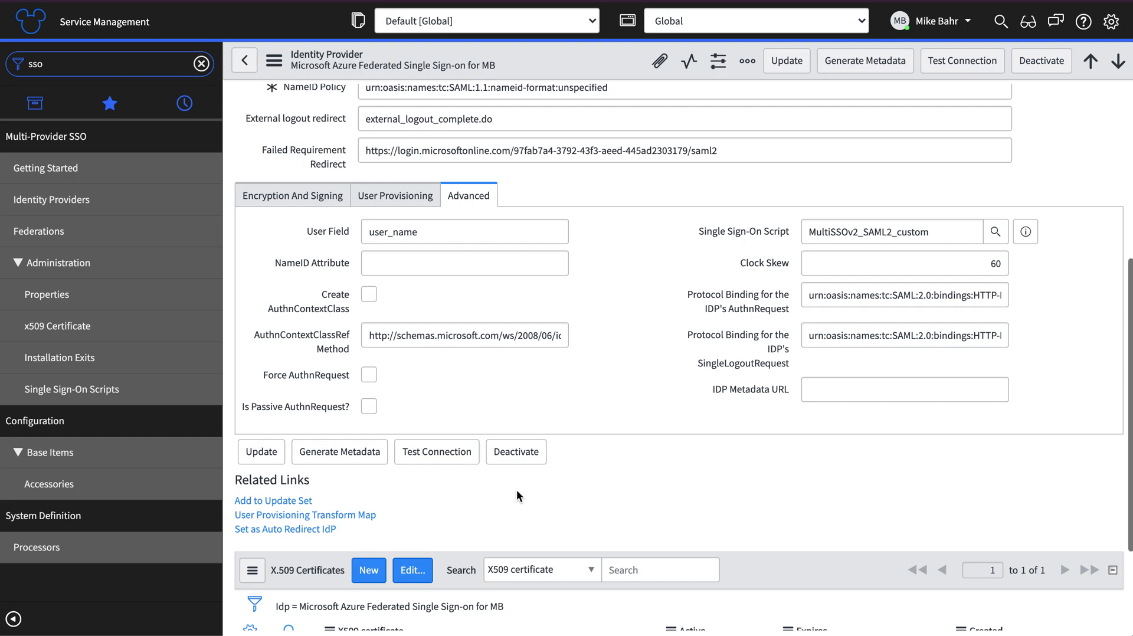
left_click(281, 529)
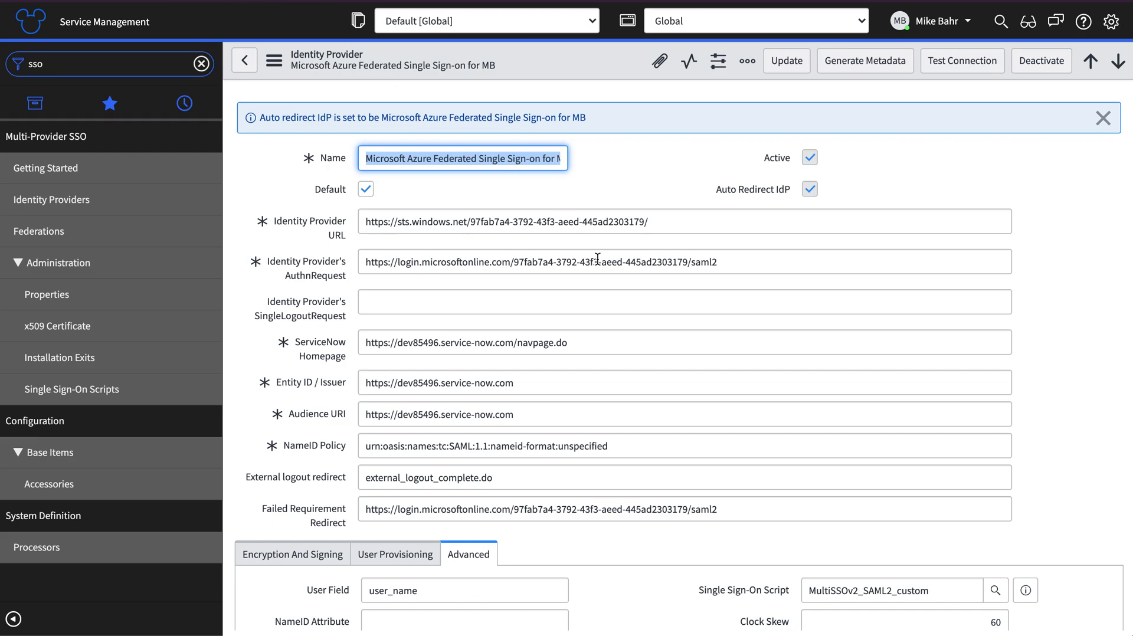
scroll(664, 386, "down", 1)
scroll(664, 386, "up", 1)
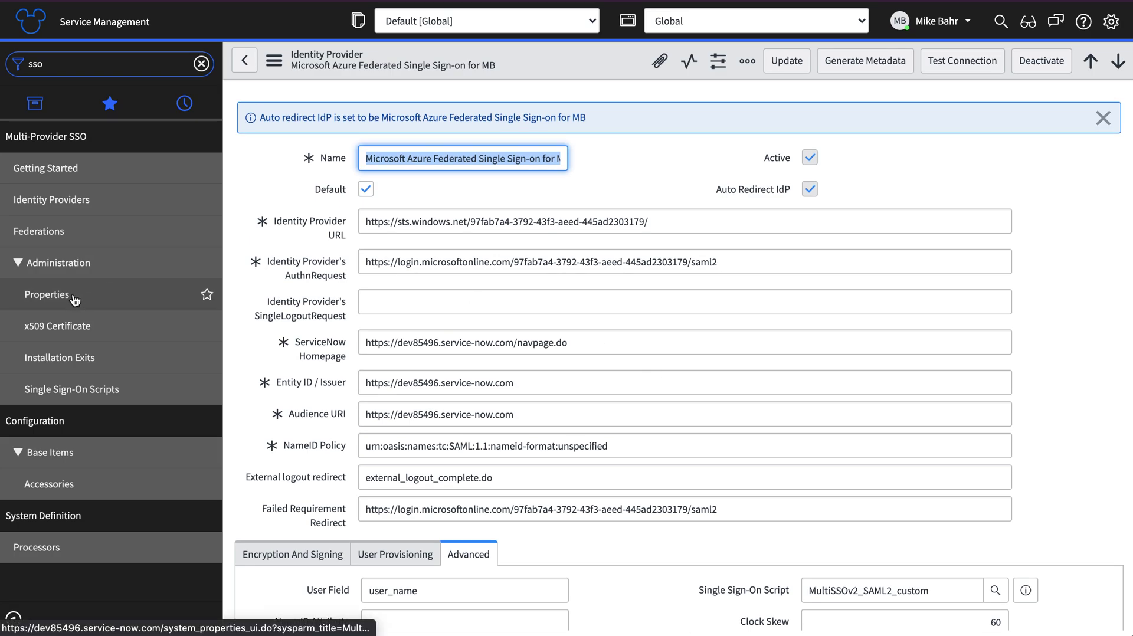
Save the multiple provider SSO properties
left_click(74, 300)
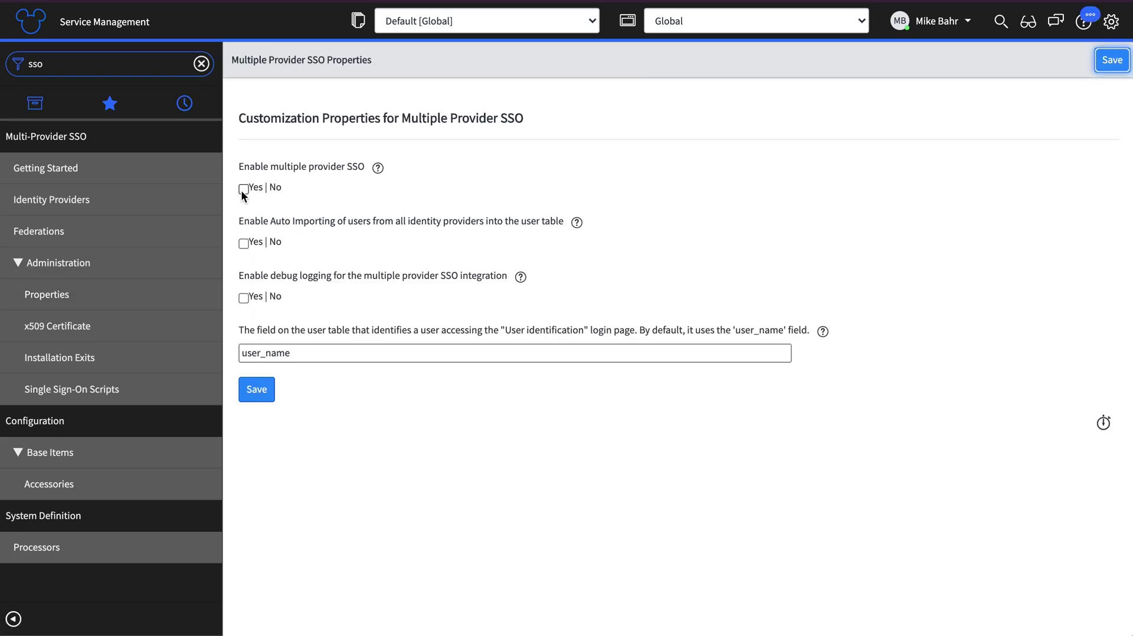
left_click(1112, 60)
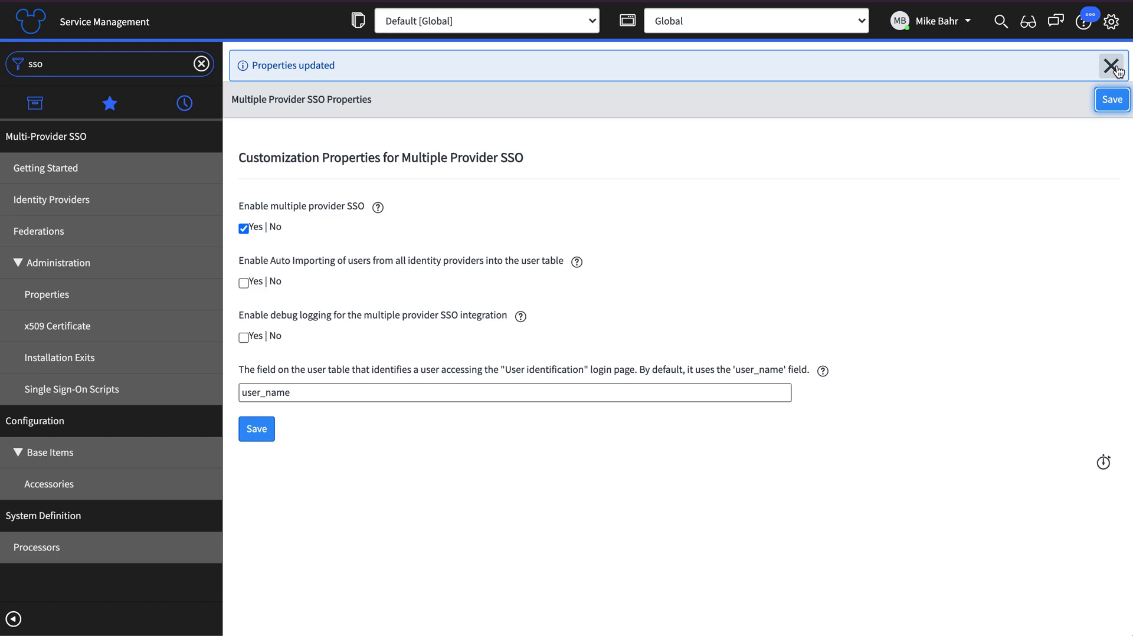
left_click(1117, 70)
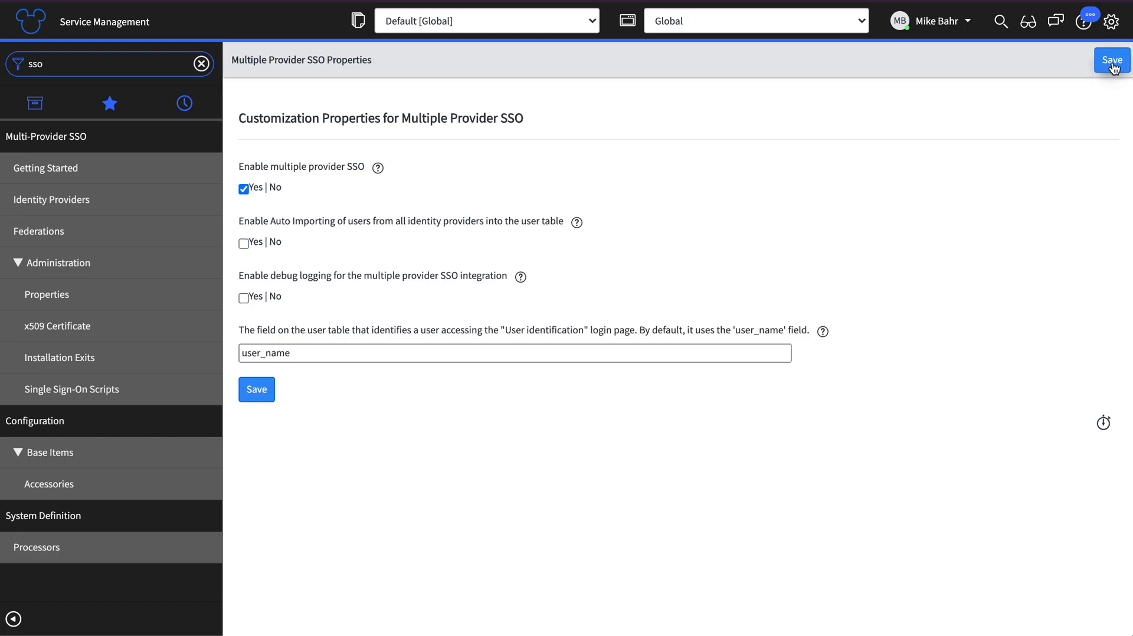
Log out, then trim the URL to the instance root and reload the homepage
left_click(923, 23)
left_click(919, 108)
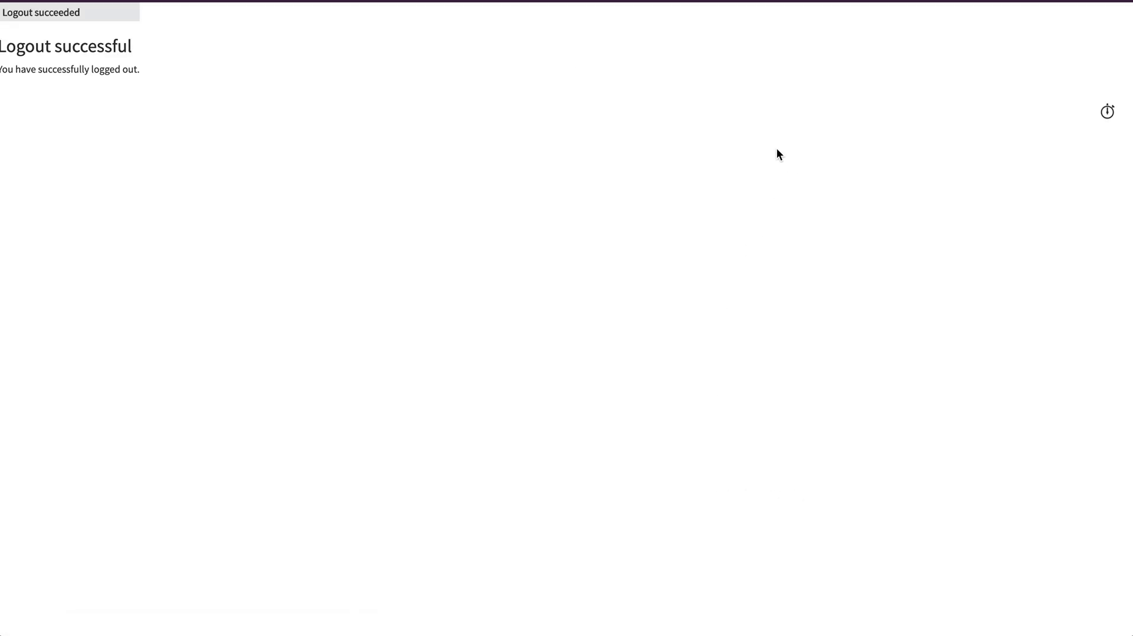
left_click_drag(256, 89, 16, 47)
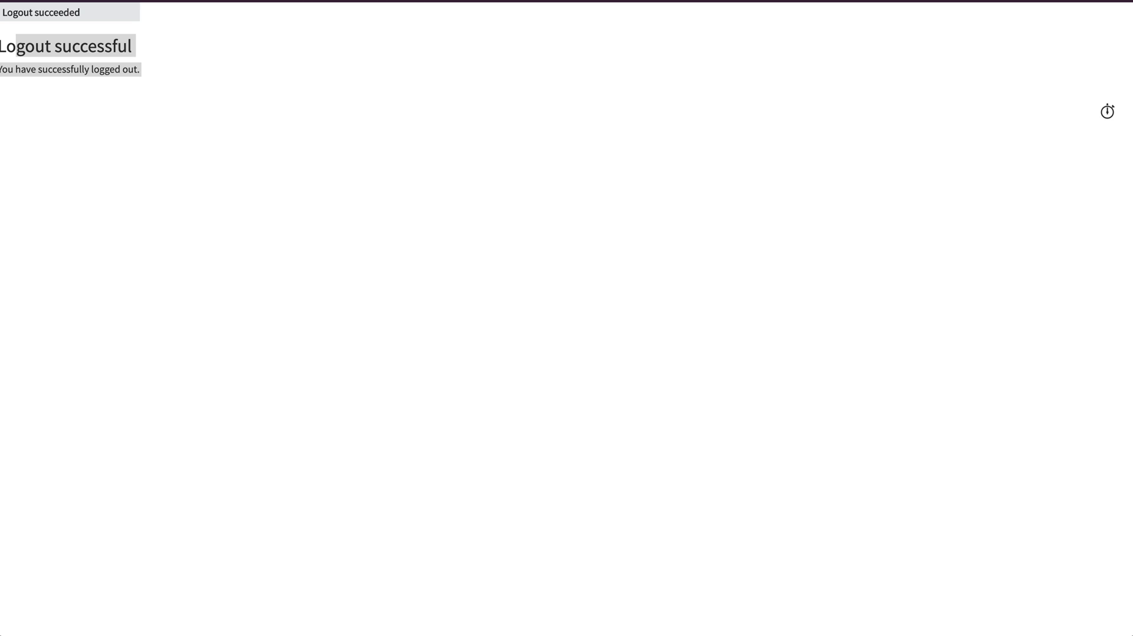
key("BackSpace")
key("Return")
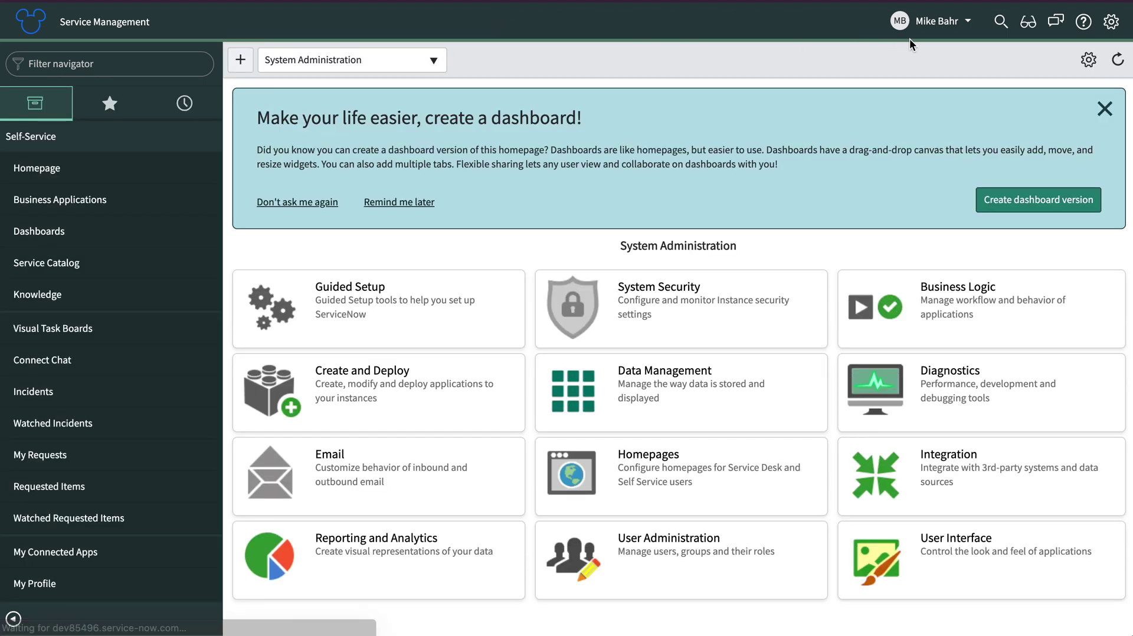
Open the admin profile in Default view and inspect its User ID
left_click(932, 29)
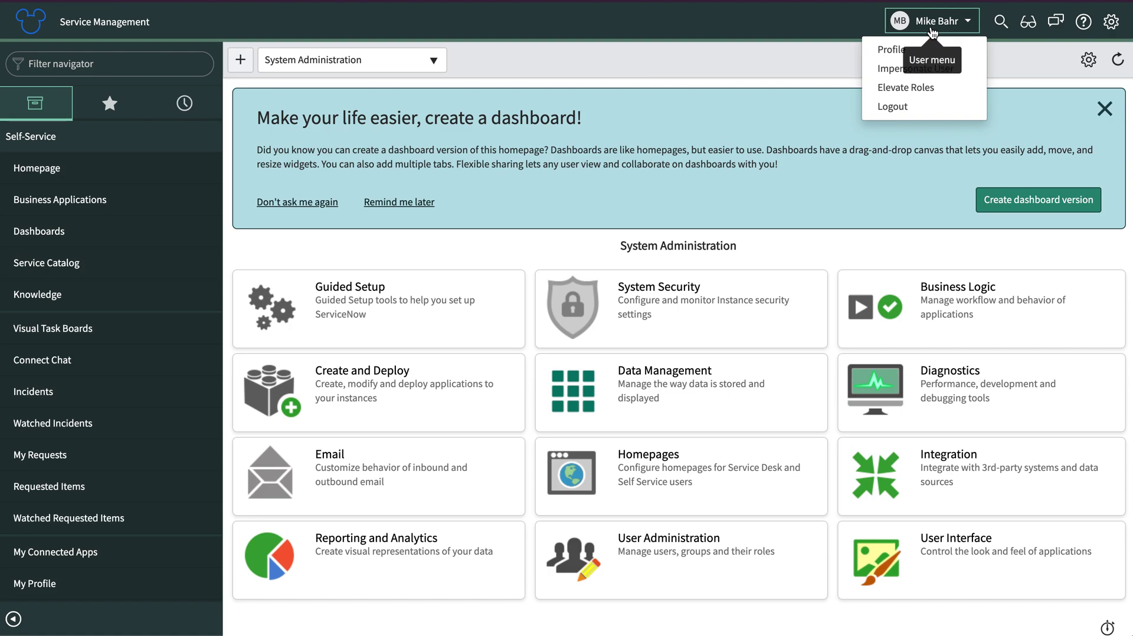
left_click(897, 49)
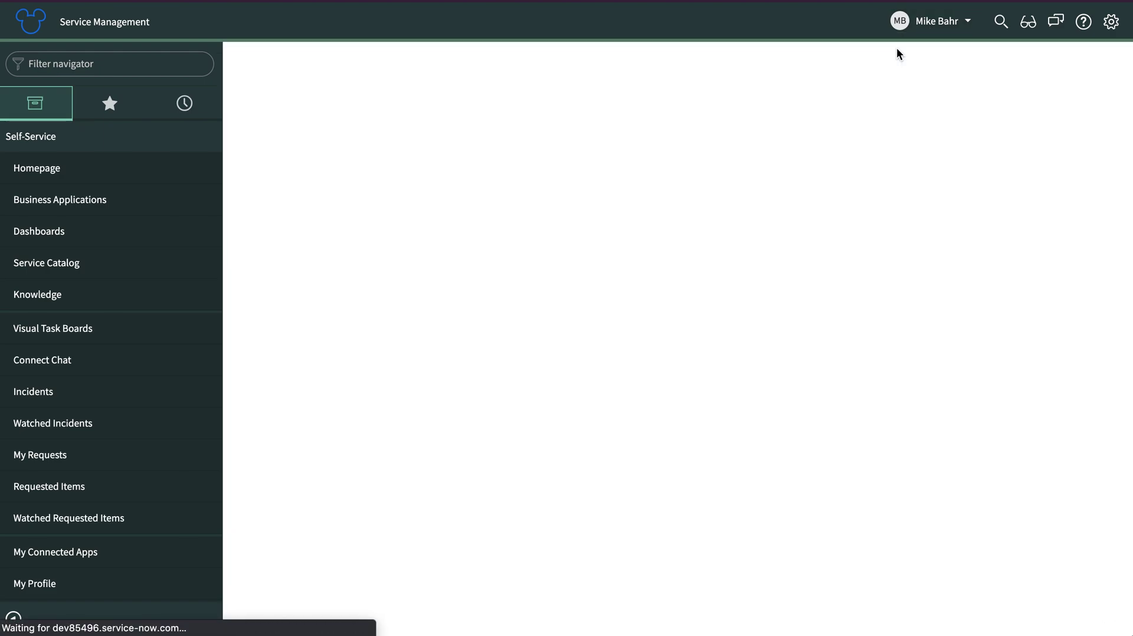
left_click(312, 45)
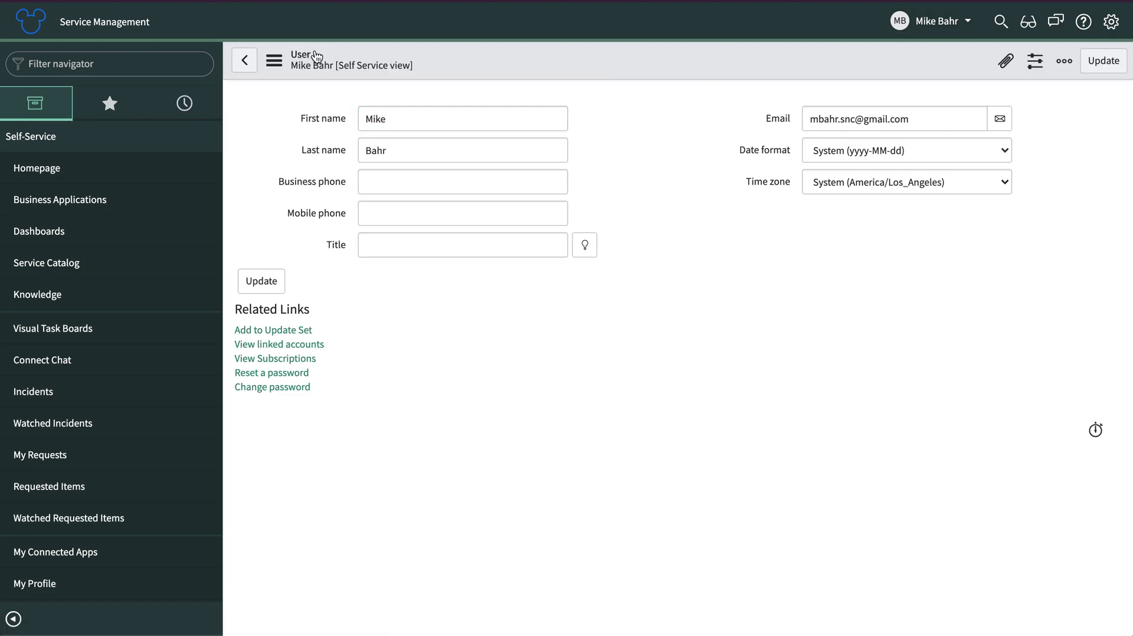
left_click(341, 71)
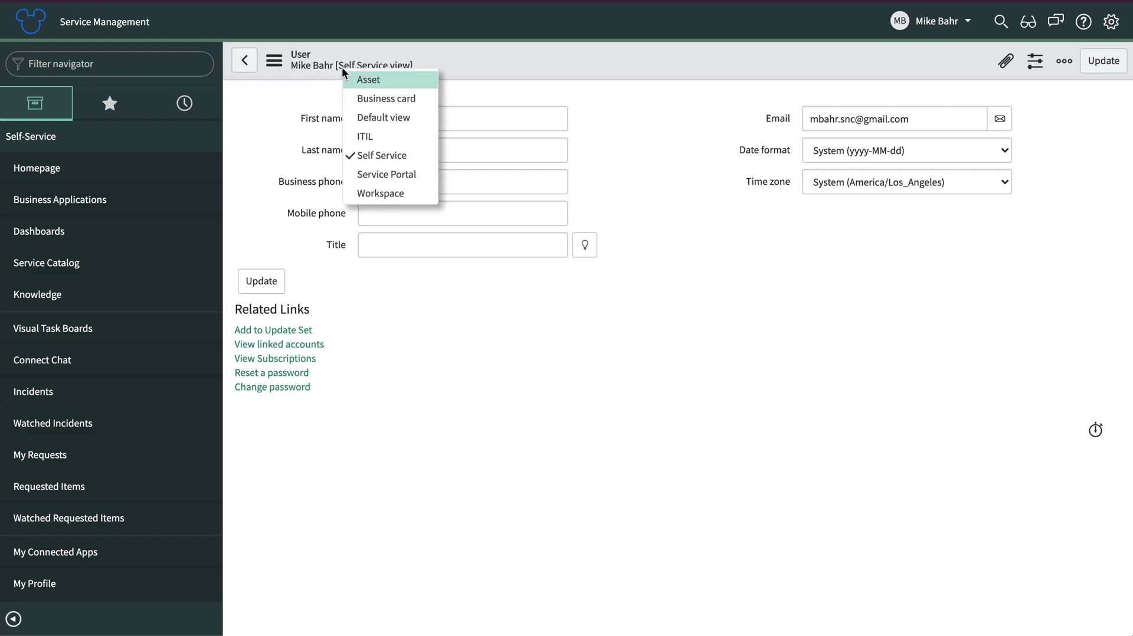
left_click(367, 121)
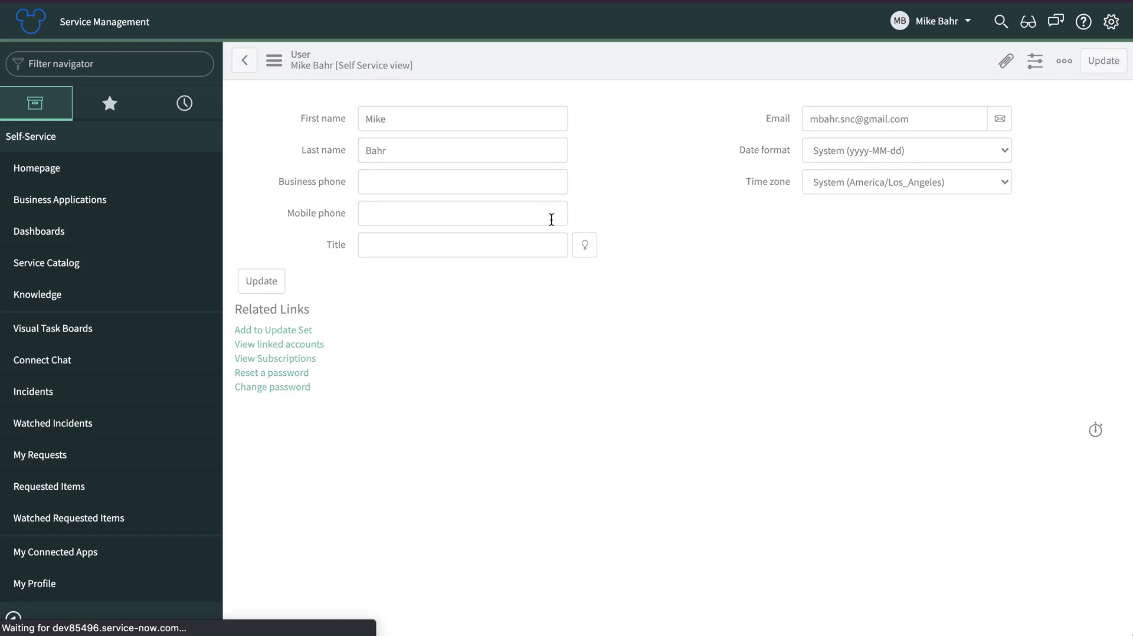
left_click(510, 118)
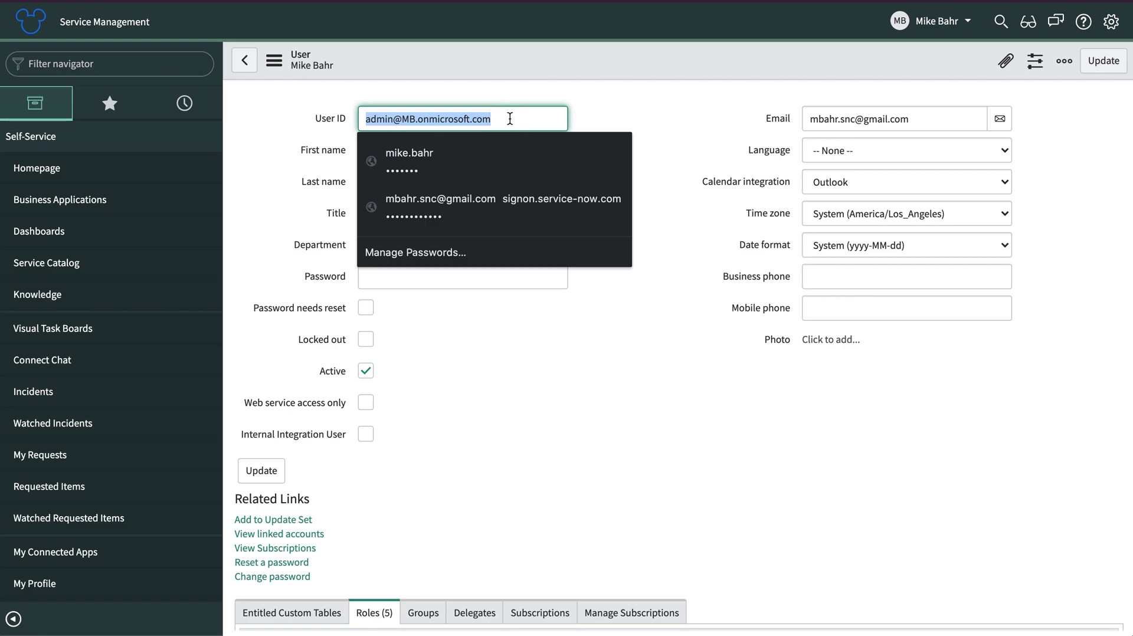
triple_click(510, 119)
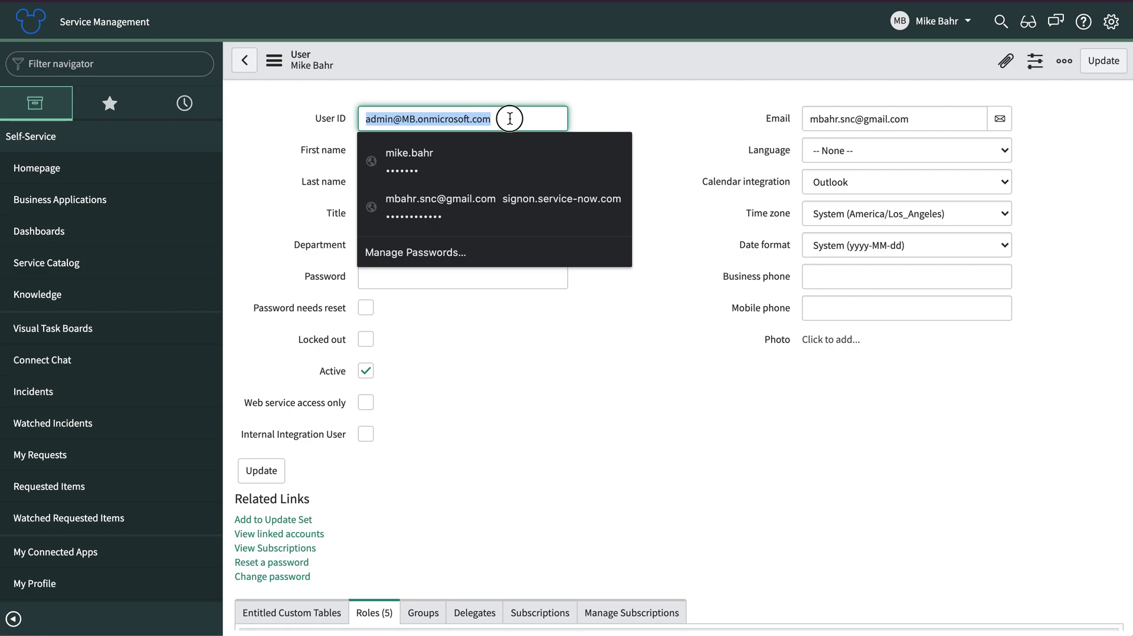
left_click(336, 84)
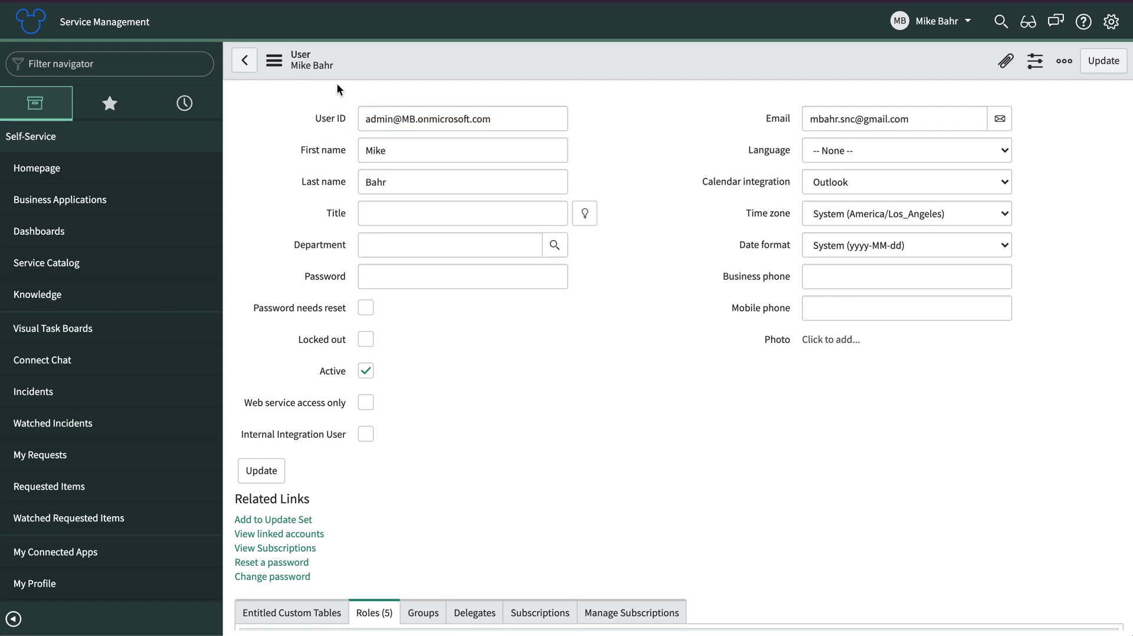
Impersonate the local user account that has the admin's name
left_click(922, 28)
left_click(914, 69)
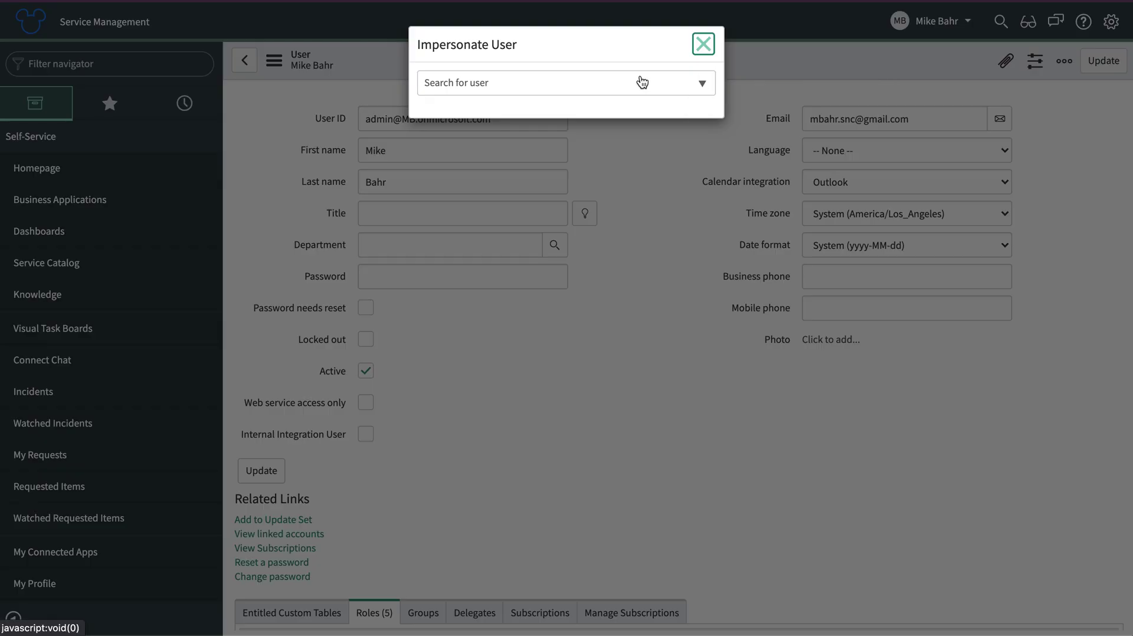
left_click(583, 86)
type("mi")
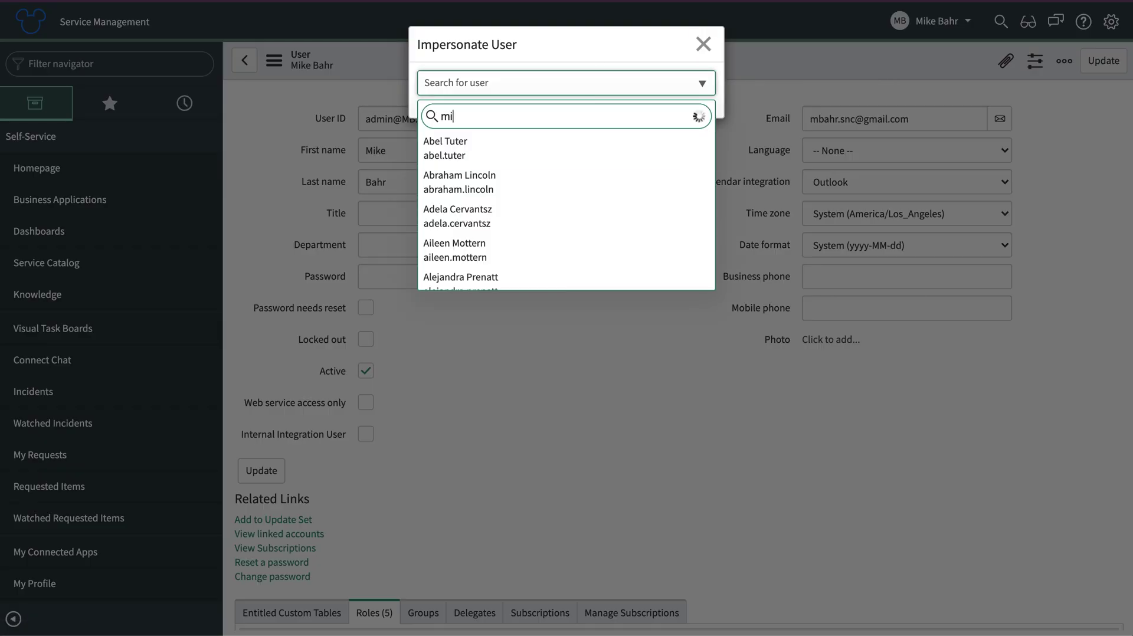
type("ke")
key("Down")
key("Down")
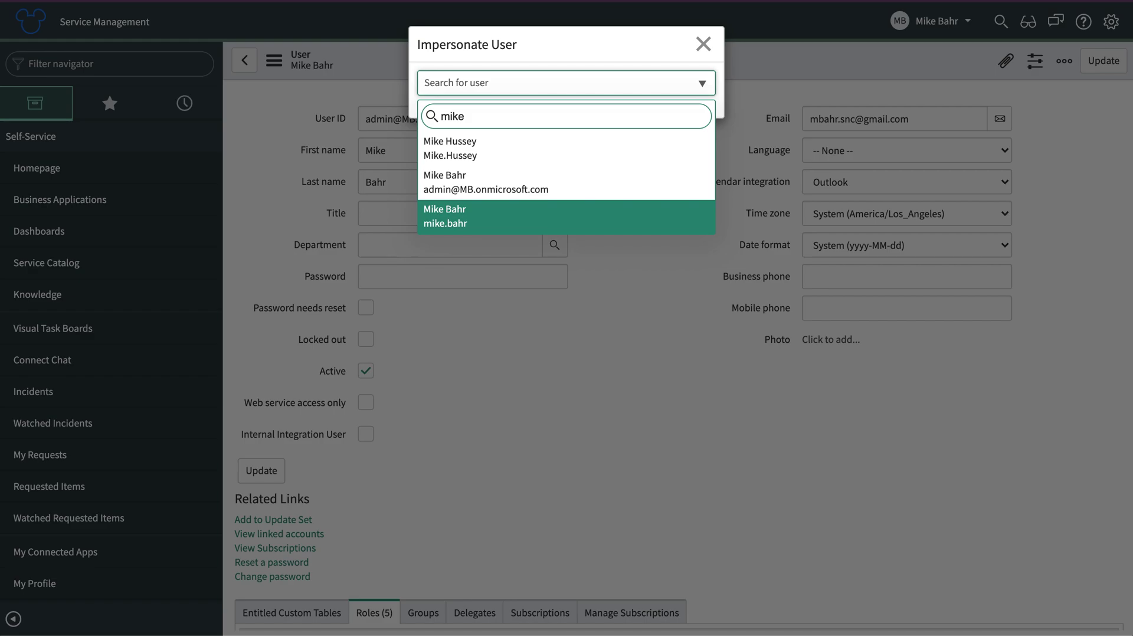
key("Return")
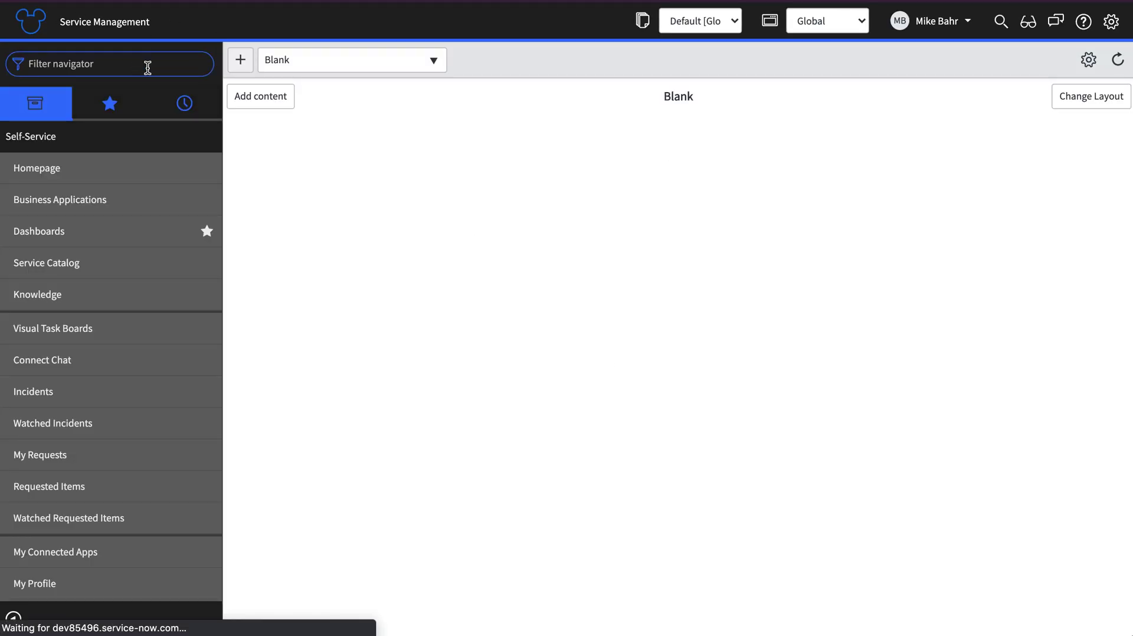
Log out of the impersonated session
left_click(936, 21)
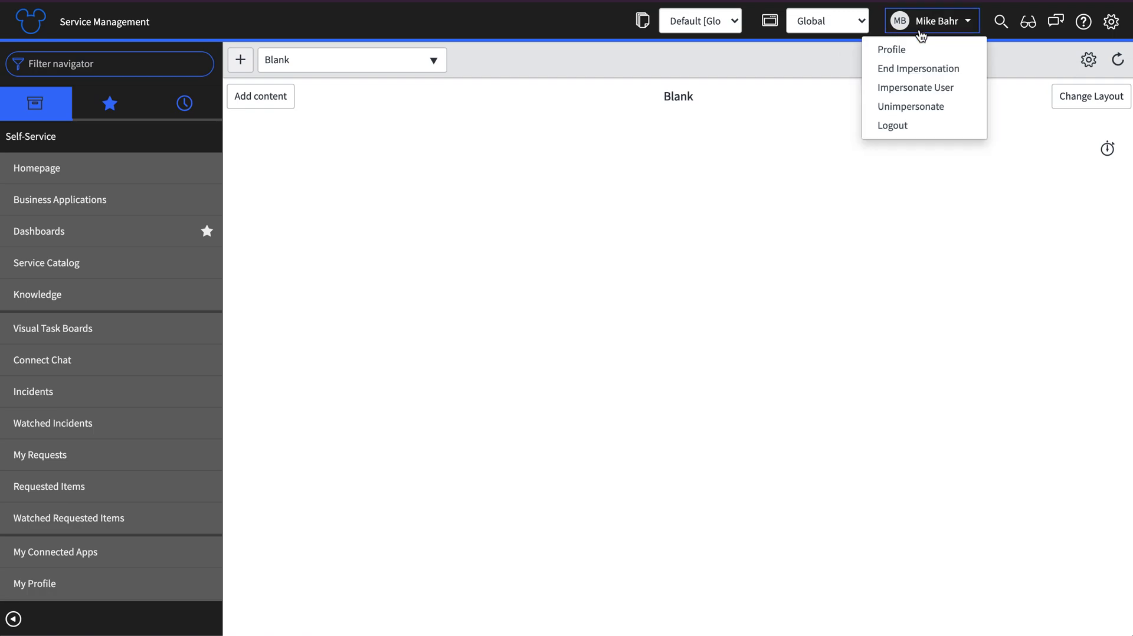
left_click(898, 128)
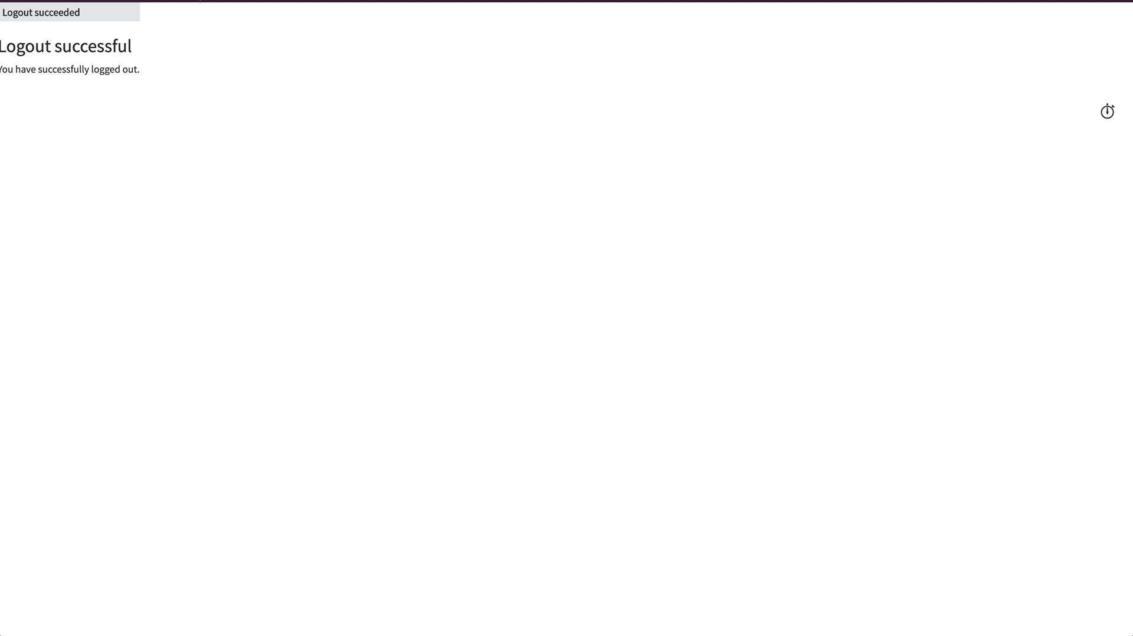
key("super+t")
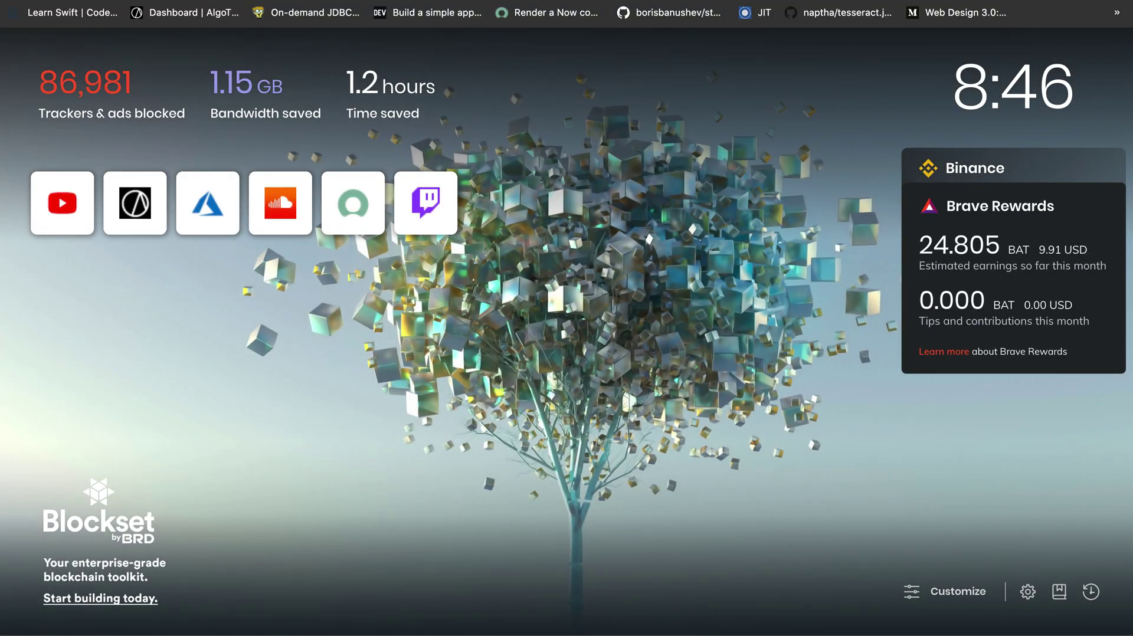
type("dev")
key("BackSpace")
key("BackSpace")
key("BackSpace")
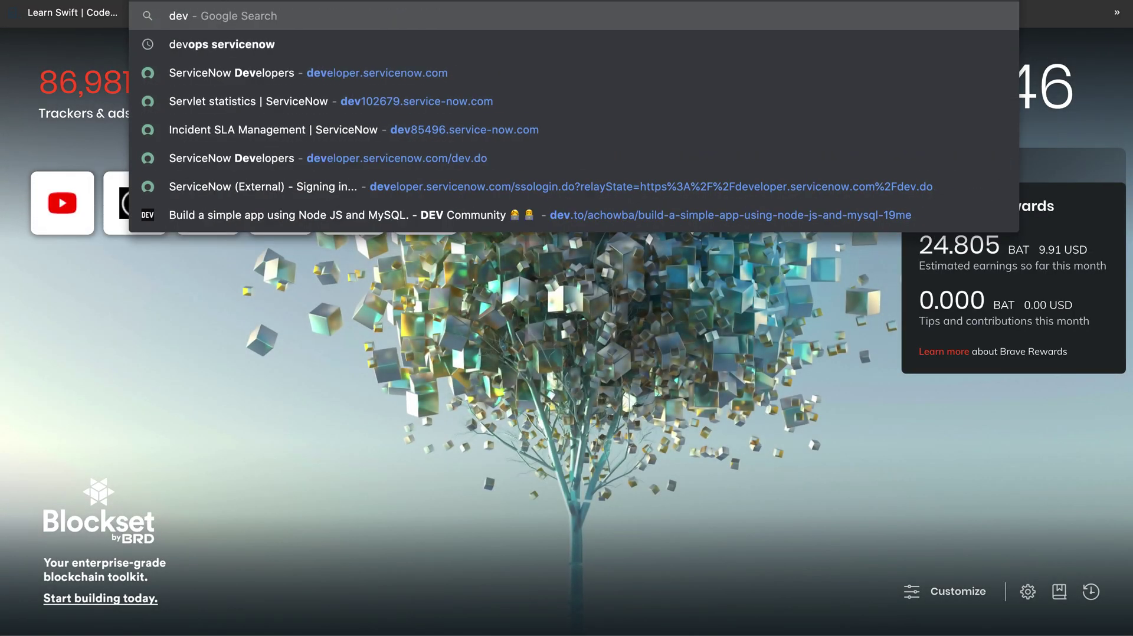
key("super+w")
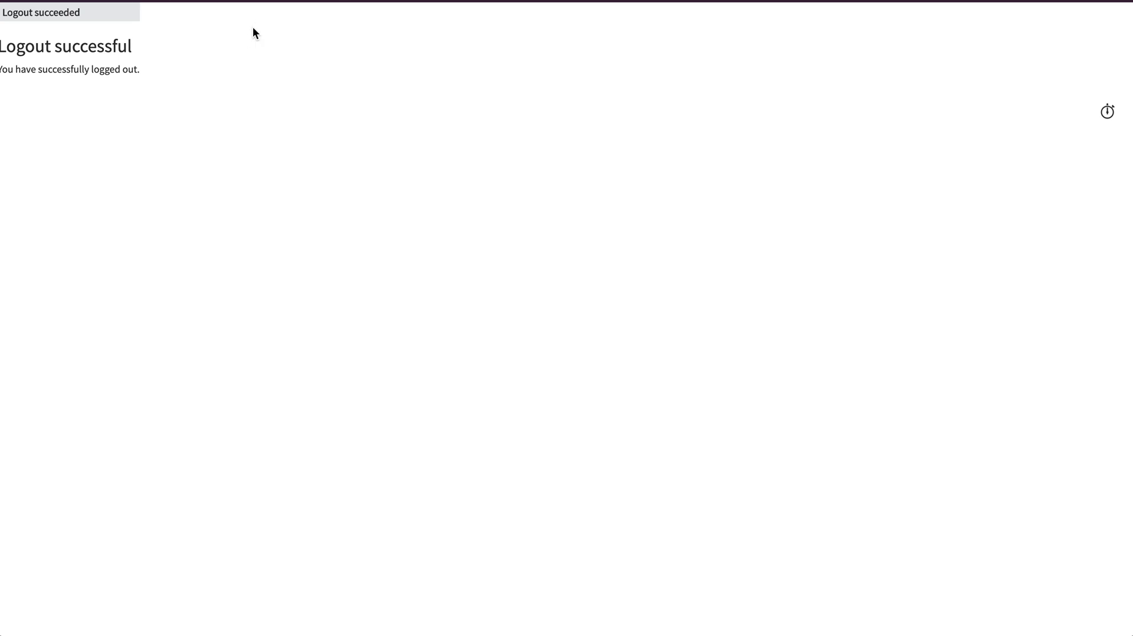
Paste the instance URL into a new browser tab and load ServiceNow
key("super+t")
left_click(249, 0)
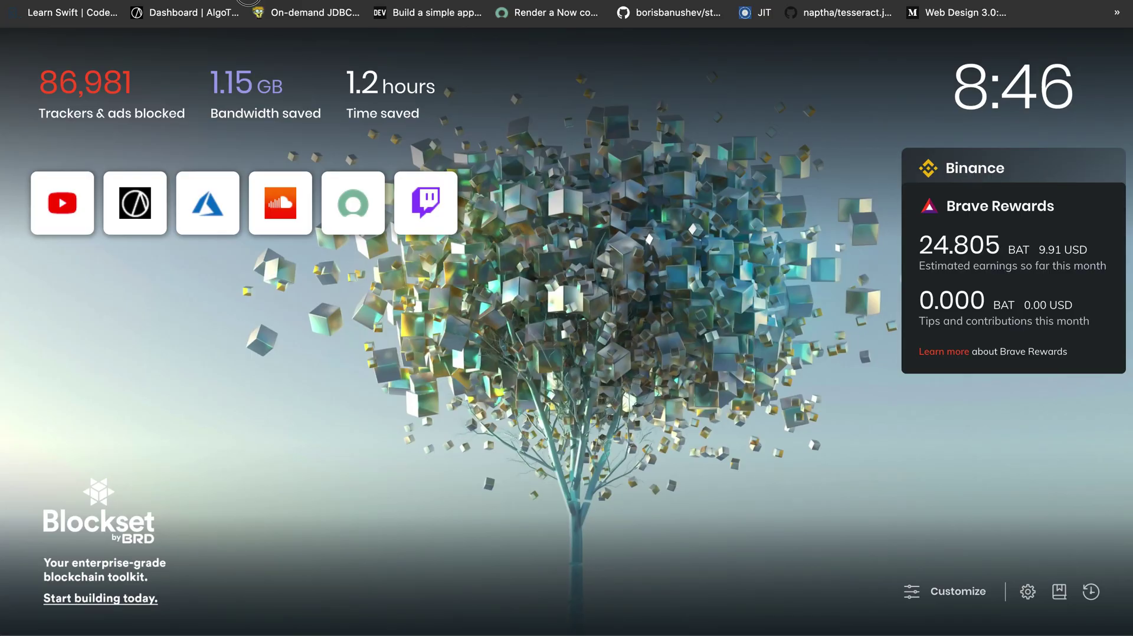
left_click(244, 0)
type("https://dev85496.service-now.com/")
key("Return")
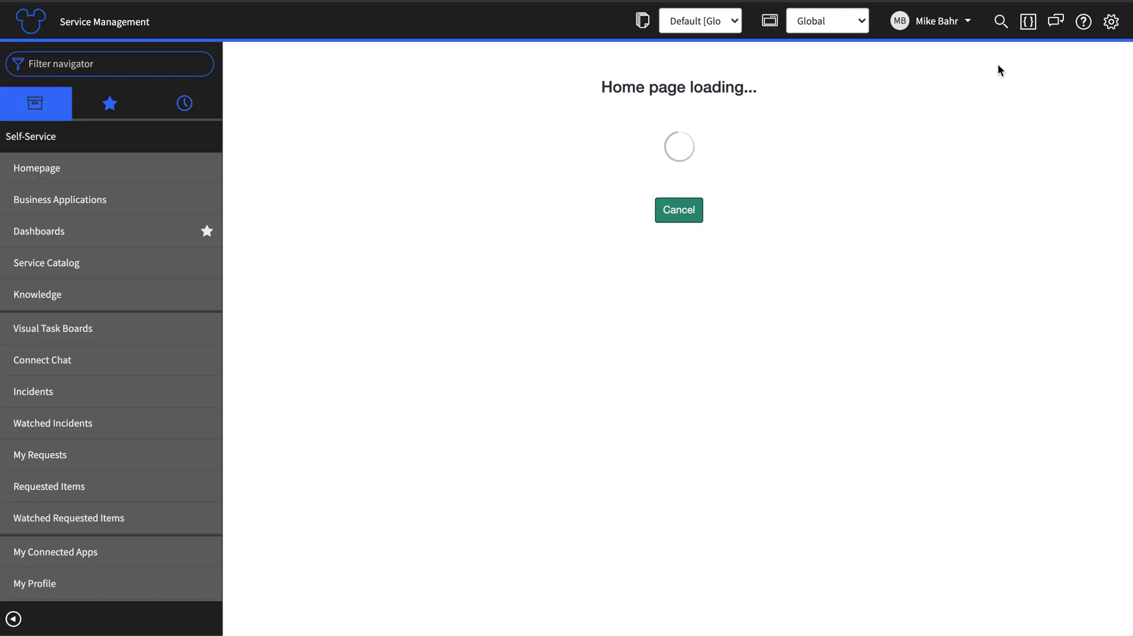
Log out of ServiceNow and browse to the instance's /login.do page
left_click(948, 25)
left_click(896, 111)
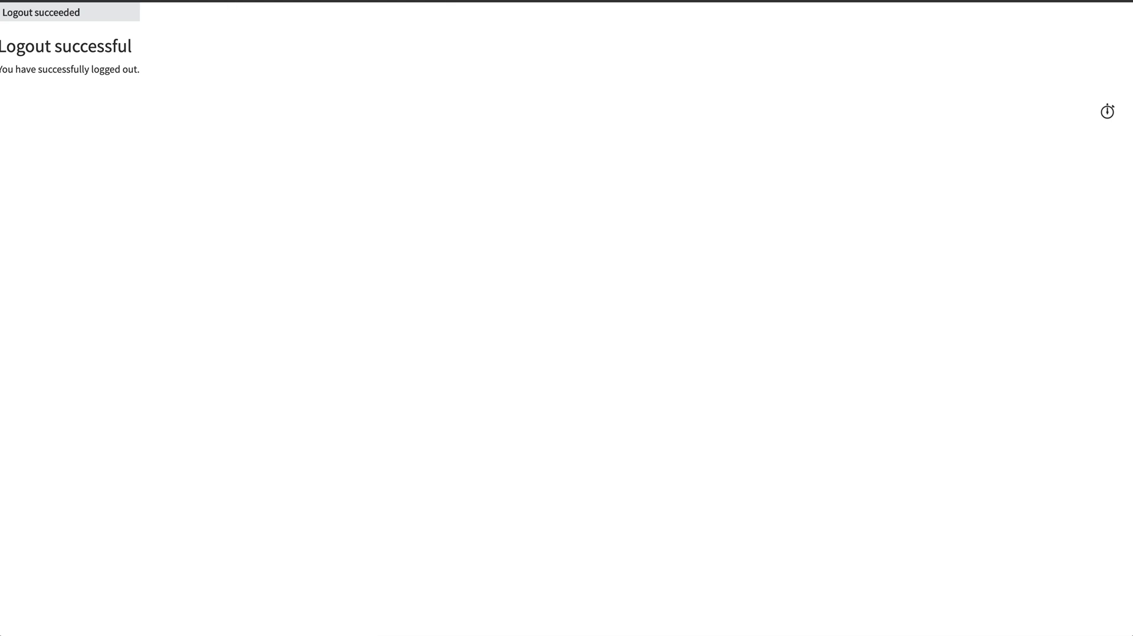
left_click_drag(310, 1, 569, 1)
key("BackSpace")
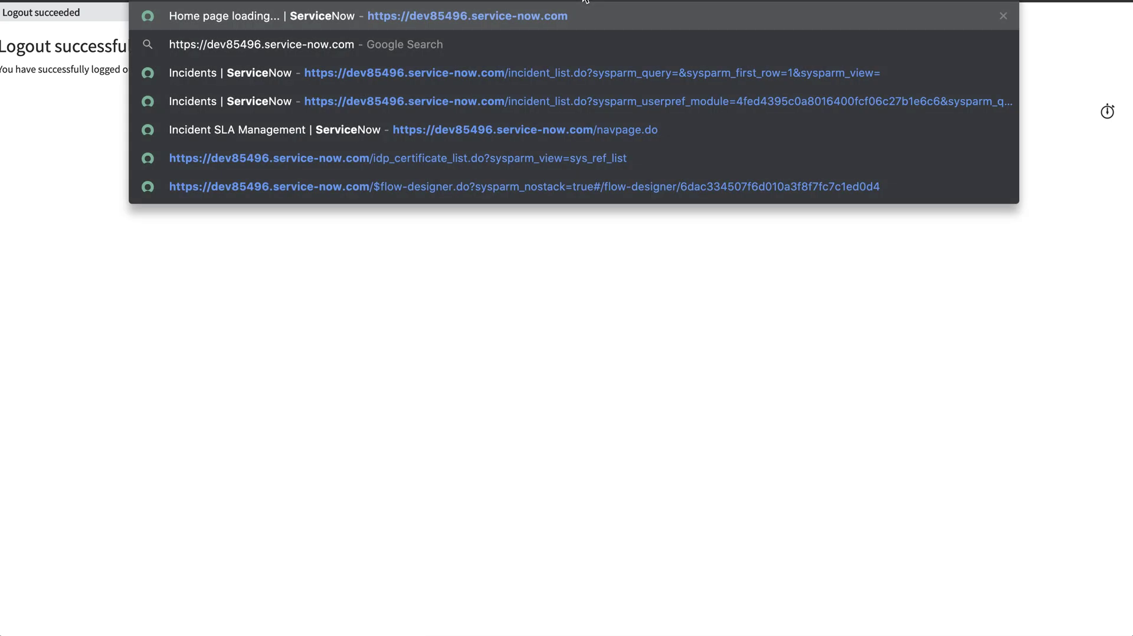
type("/login.do")
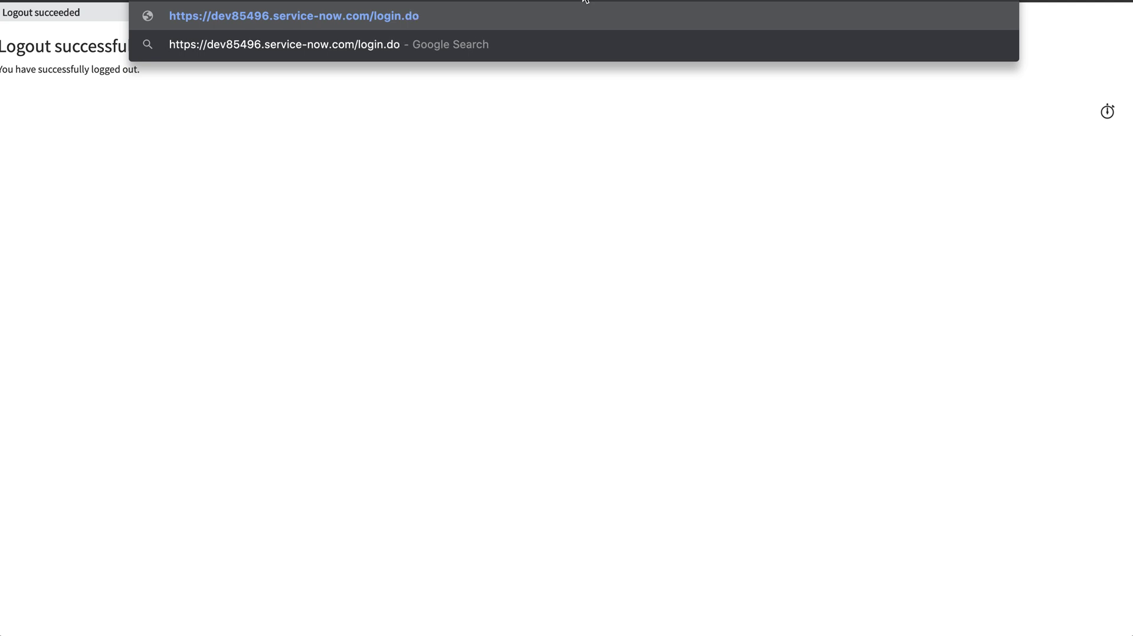
key("Return")
Sign in via Use external login with the Microsoft account's user ID
left_click(44, 172)
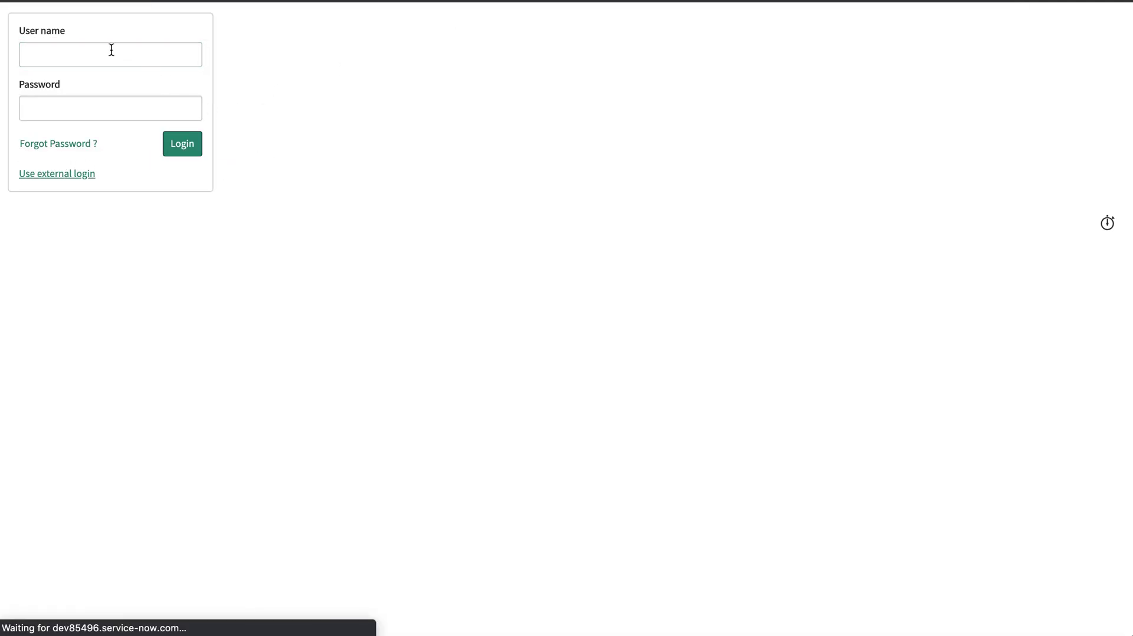
left_click(59, 99)
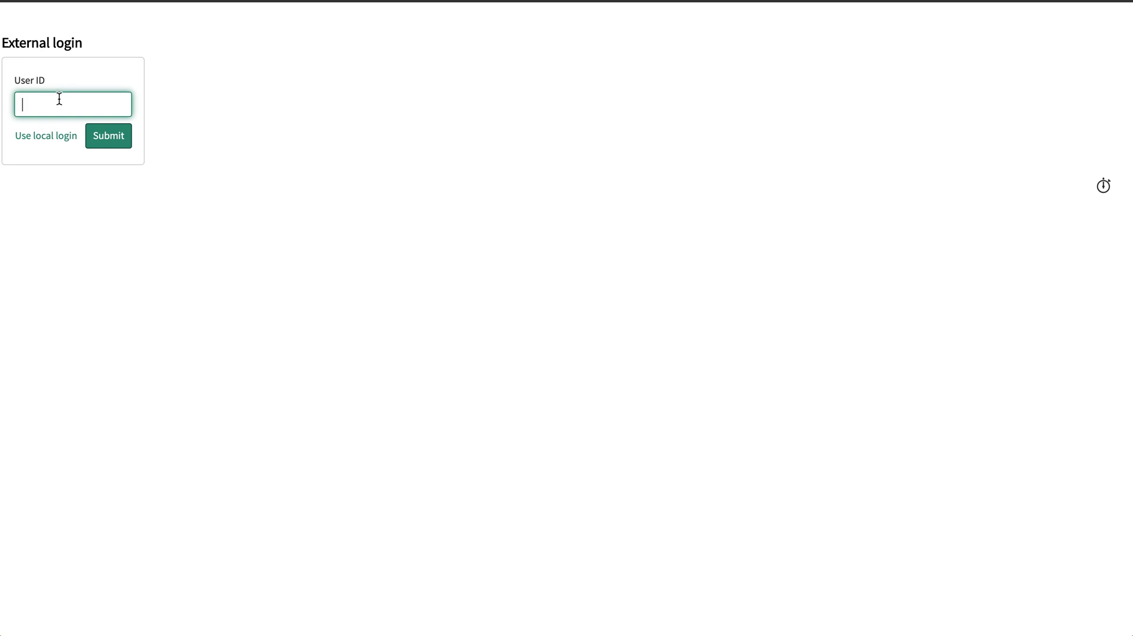
key("Return")
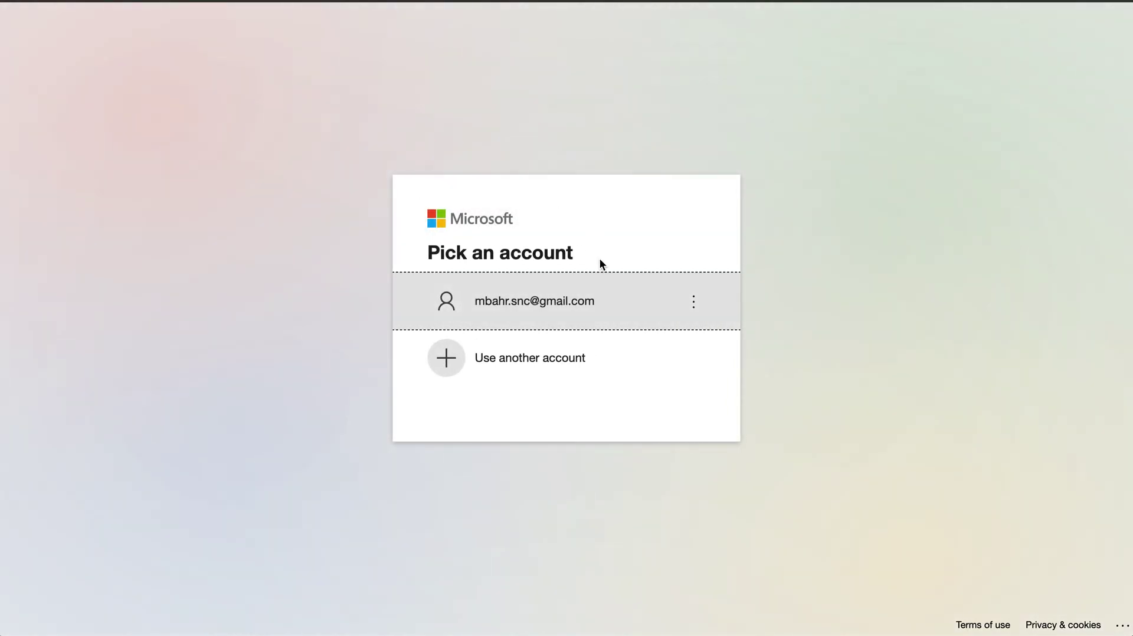
left_click(547, 301)
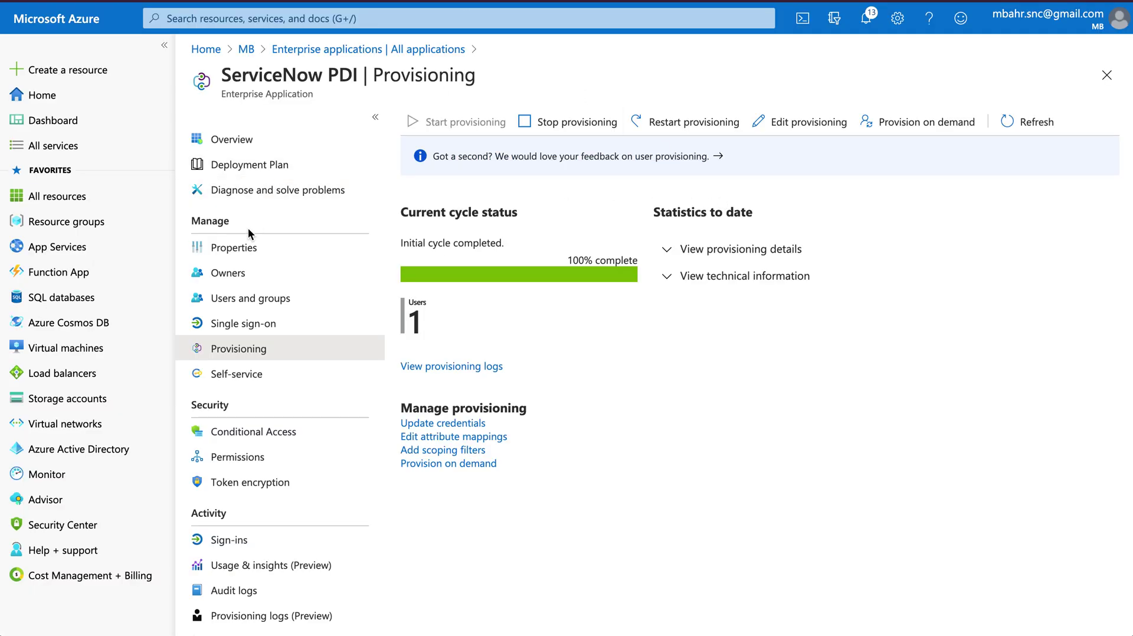
Go to Azure AD Enterprise applications and search the list for 'PDI', then 'servicenow'
left_click(232, 146)
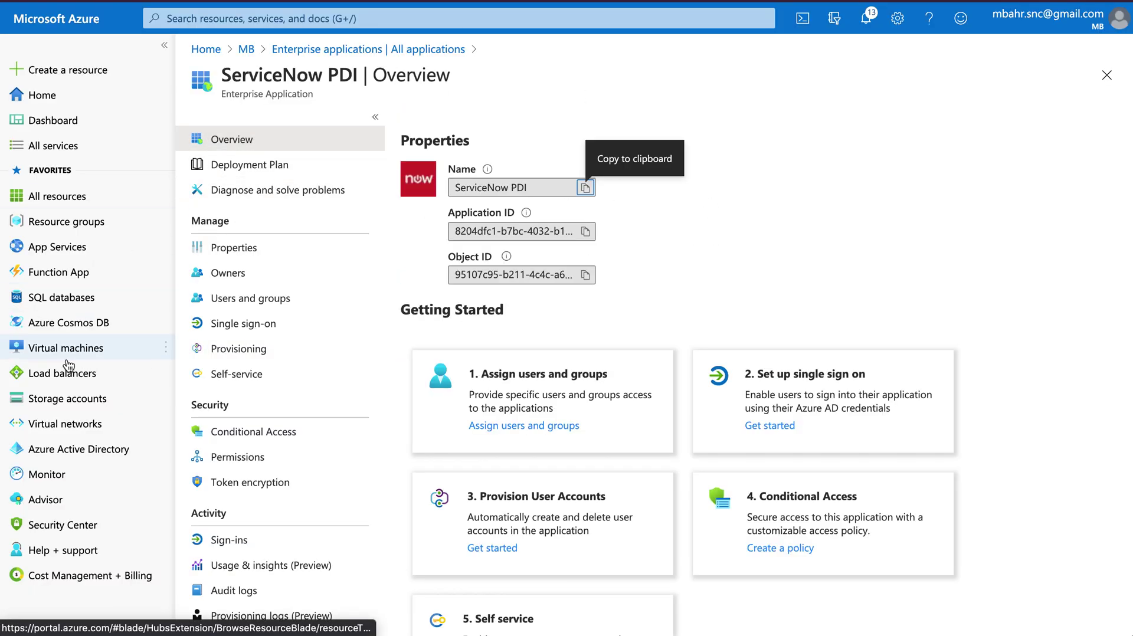
left_click(35, 445)
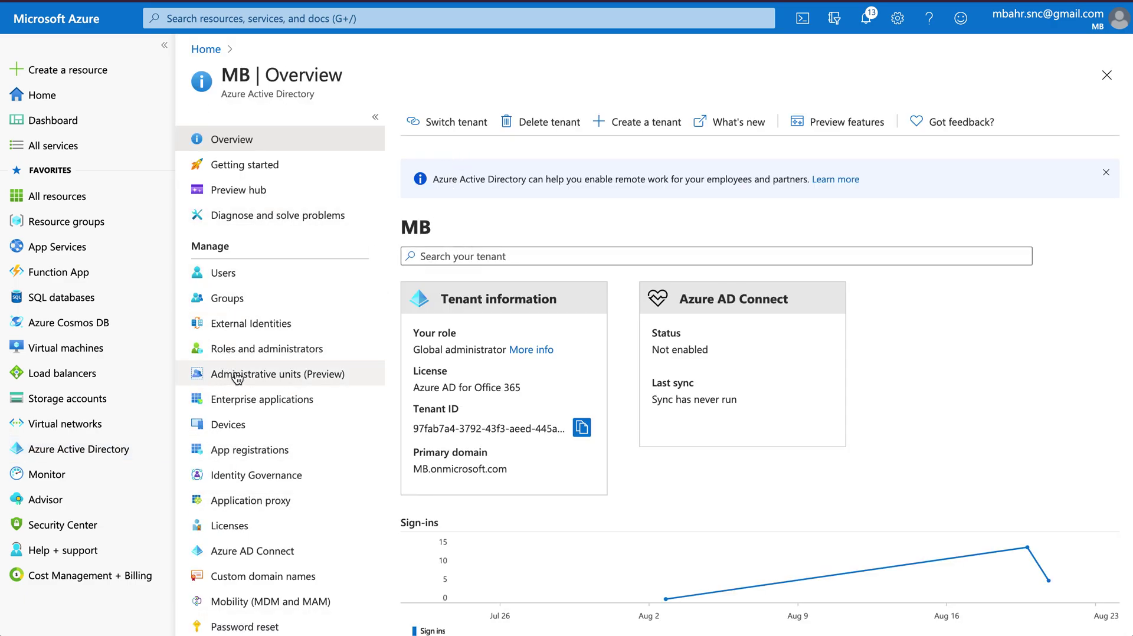
left_click(230, 399)
left_click(481, 245)
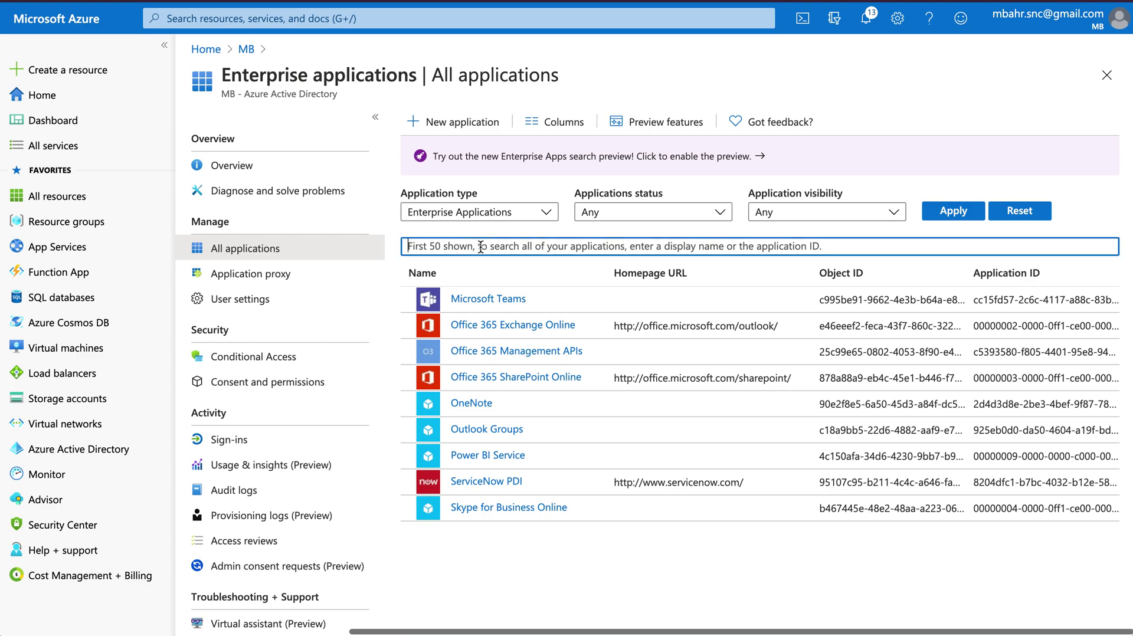
type("PDI")
key("ctrl+a")
type("servicenow")
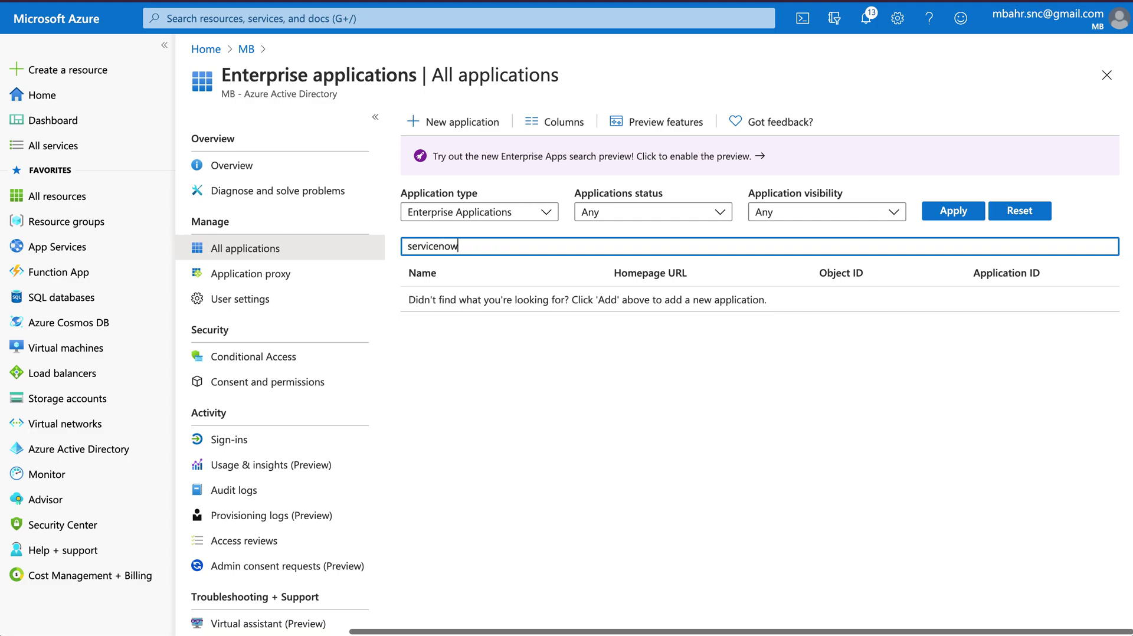